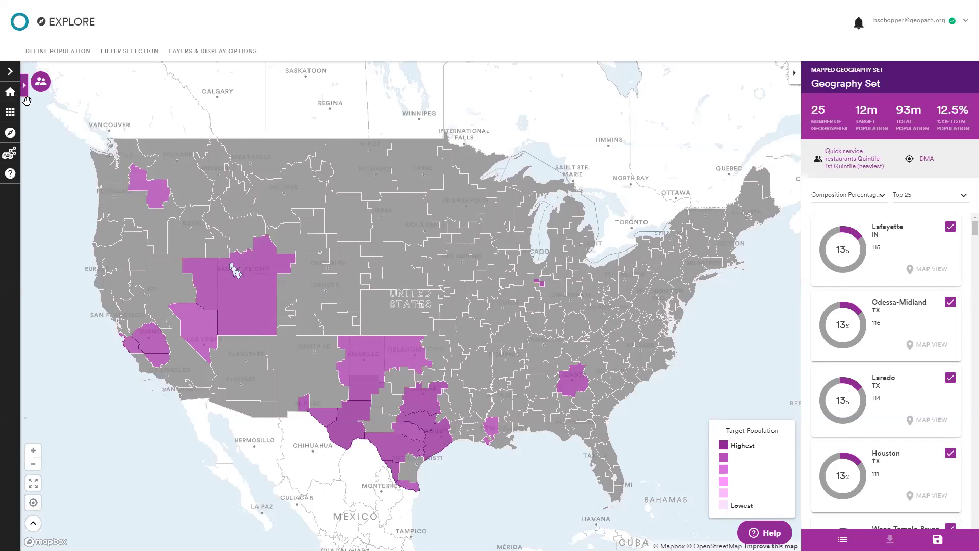
Step: Switch to the workspace and browse the list of existing projects
{"action": "left_click", "coordinate": [10, 114]}
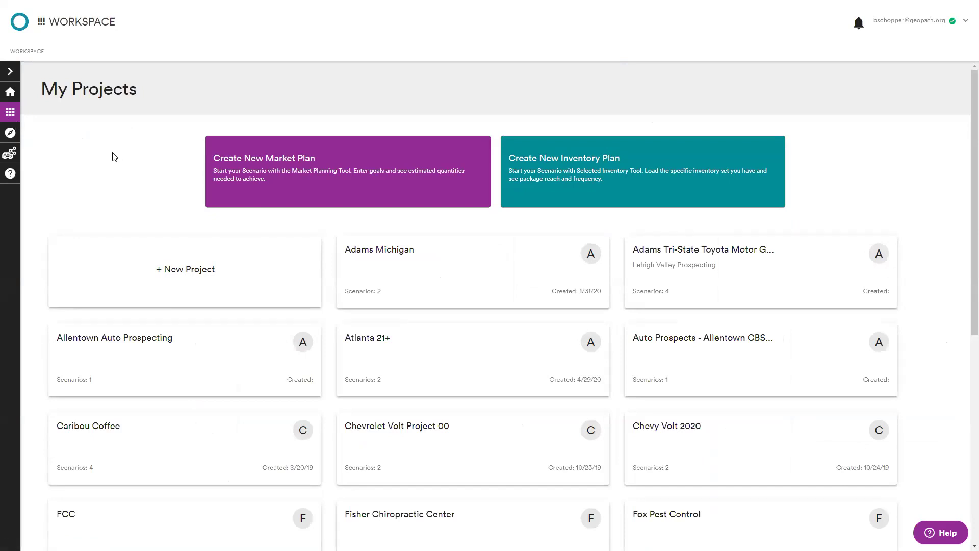
{"action": "scroll", "coordinate": [153, 224], "scroll_direction": "down", "scroll_amount": 4}
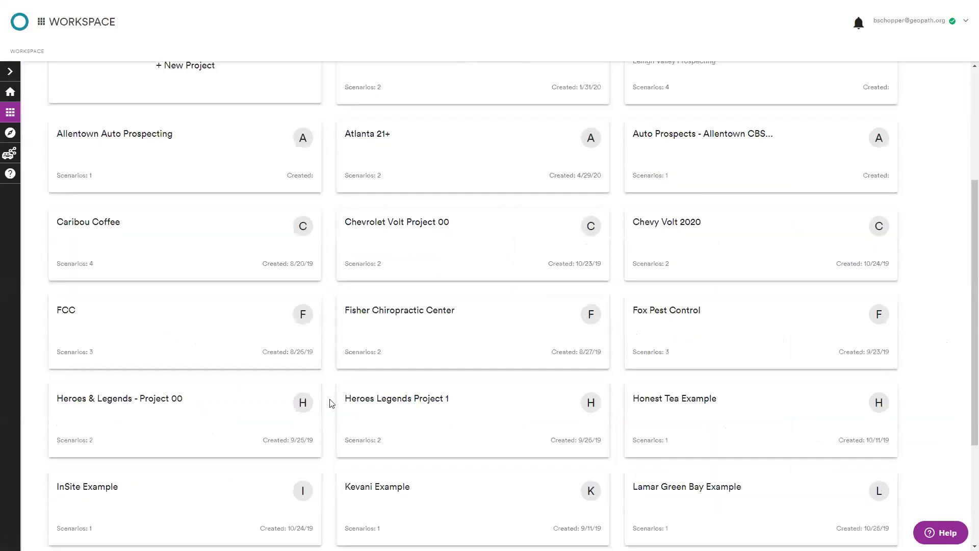
{"action": "scroll", "coordinate": [321, 436], "scroll_direction": "up", "scroll_amount": 4}
{"action": "scroll", "coordinate": [320, 440], "scroll_direction": "down", "scroll_amount": 5}
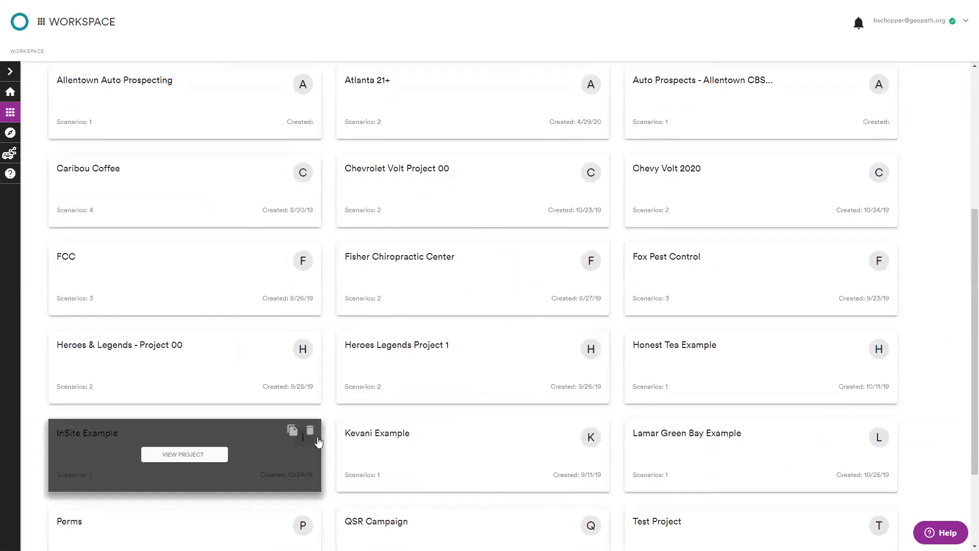
{"action": "scroll", "coordinate": [317, 442], "scroll_direction": "down", "scroll_amount": 1}
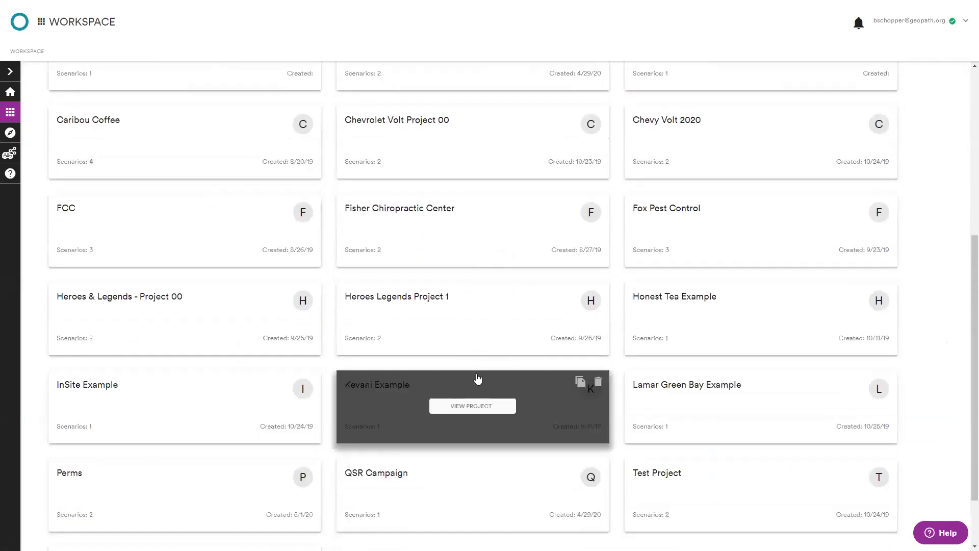
{"action": "scroll", "coordinate": [475, 377], "scroll_direction": "up", "scroll_amount": 6}
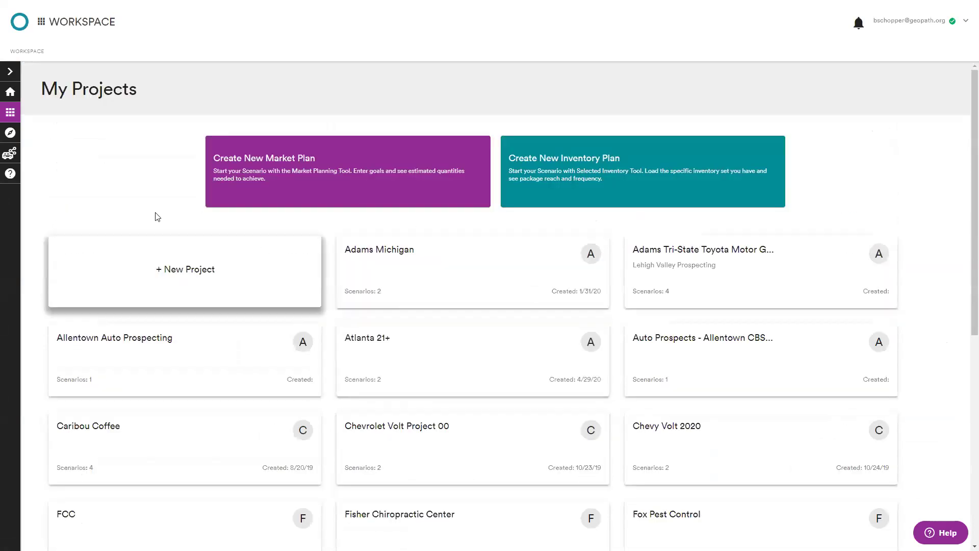
Step: Create a new project named "Houston QSR" without a description
{"action": "left_click", "coordinate": [163, 245]}
{"action": "type", "text": "HOusto Q"}
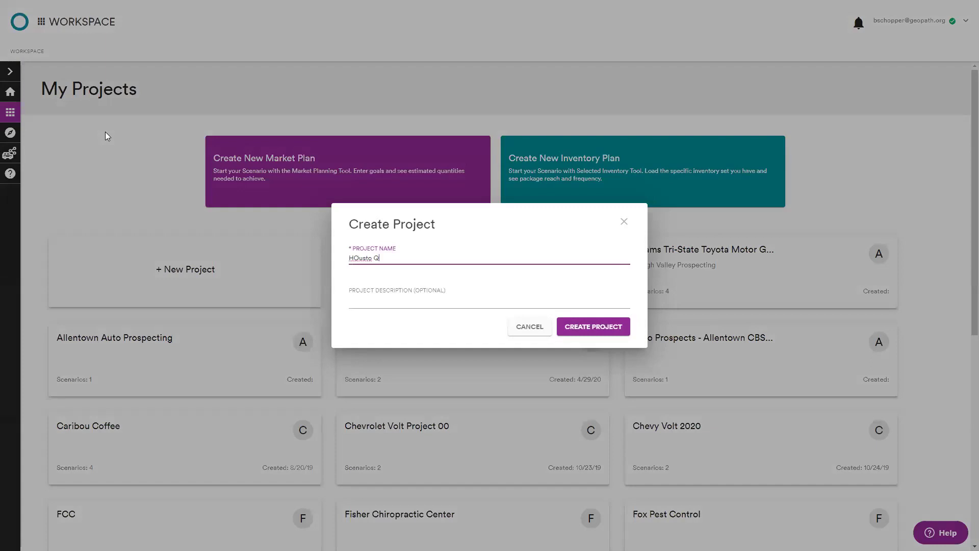
{"action": "type", "text": "SR"}
{"action": "double_click", "coordinate": [361, 259]}
{"action": "type", "text": "Houston"}
{"action": "left_click", "coordinate": [597, 327]}
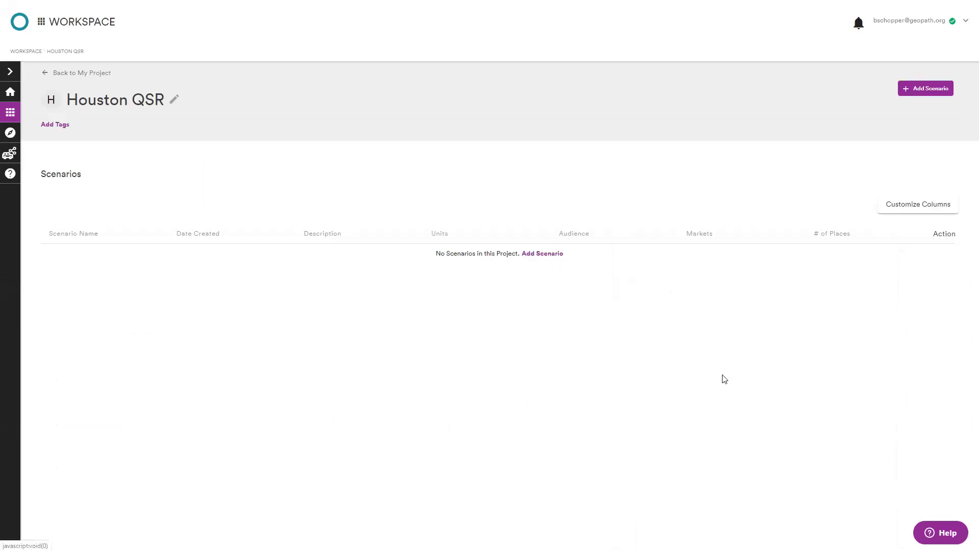
Step: Create a scenario named "Example 1" in the Houston QSR project
{"action": "type", "text": "Example 1"}
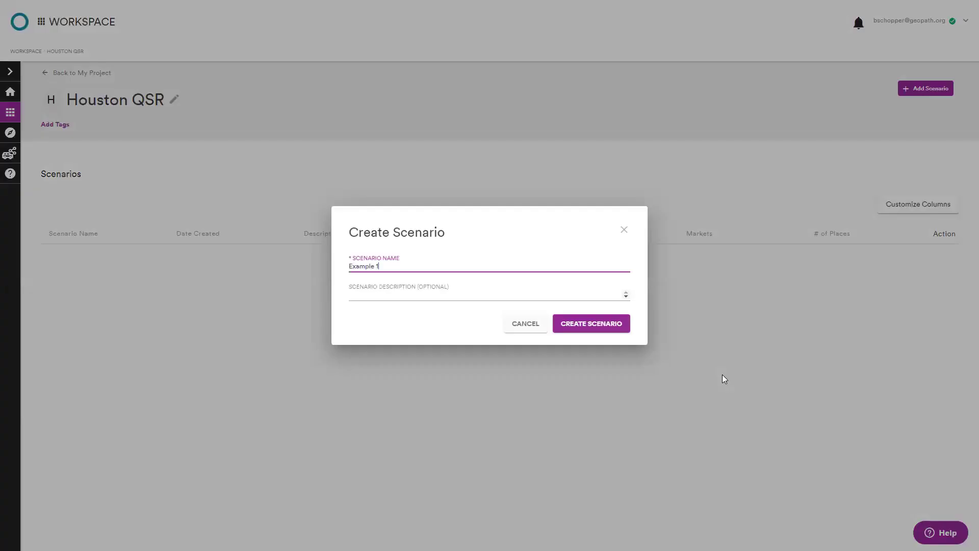
{"action": "left_click", "coordinate": [591, 333]}
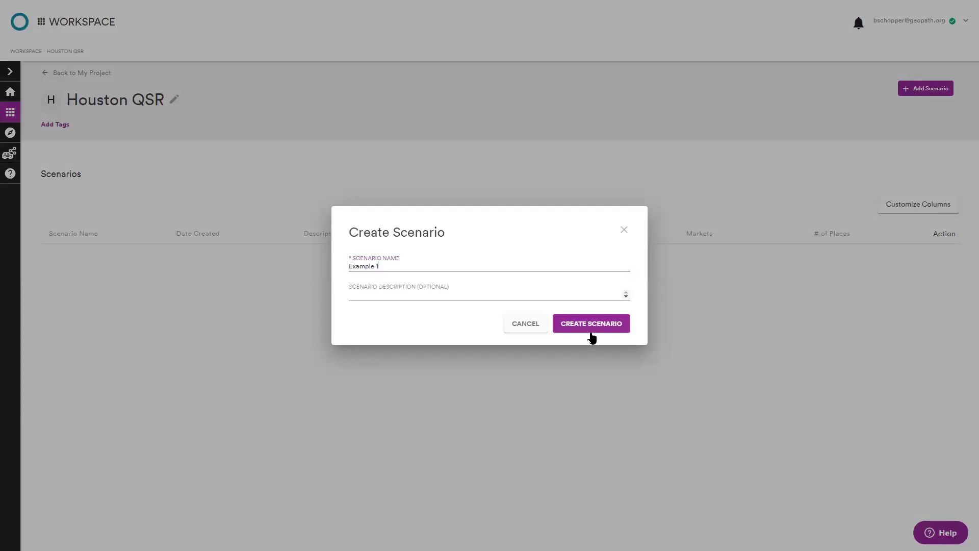
{"action": "left_click", "coordinate": [591, 336]}
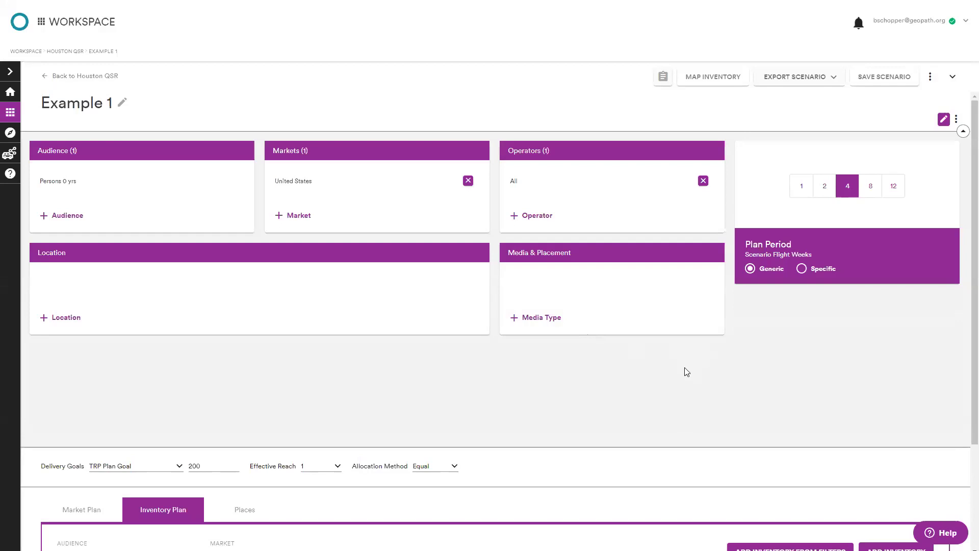
Step: Look through the scenario's Market Plan, Inventory Plan and Places views, ending on Market Plan
{"action": "left_click", "coordinate": [74, 519]}
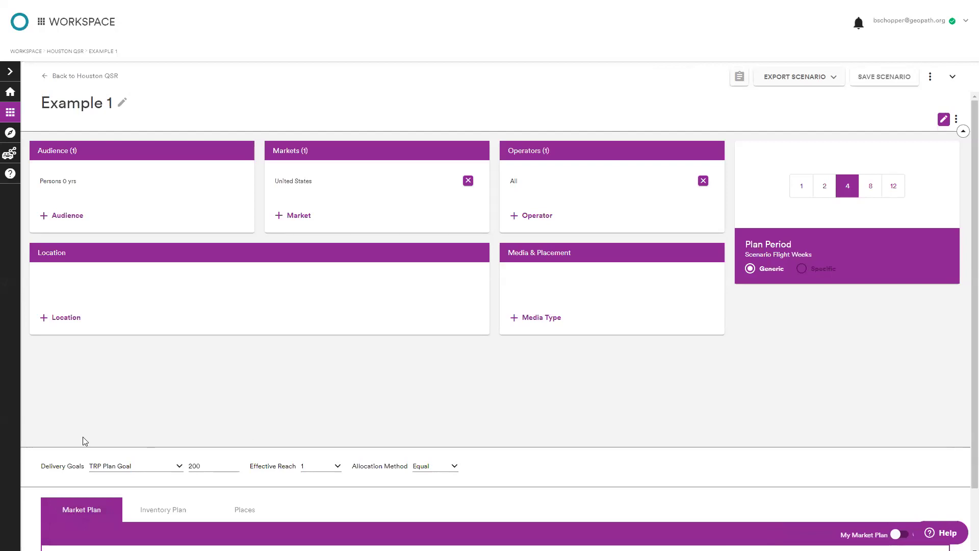
{"action": "scroll", "coordinate": [255, 452], "scroll_direction": "down", "scroll_amount": 1}
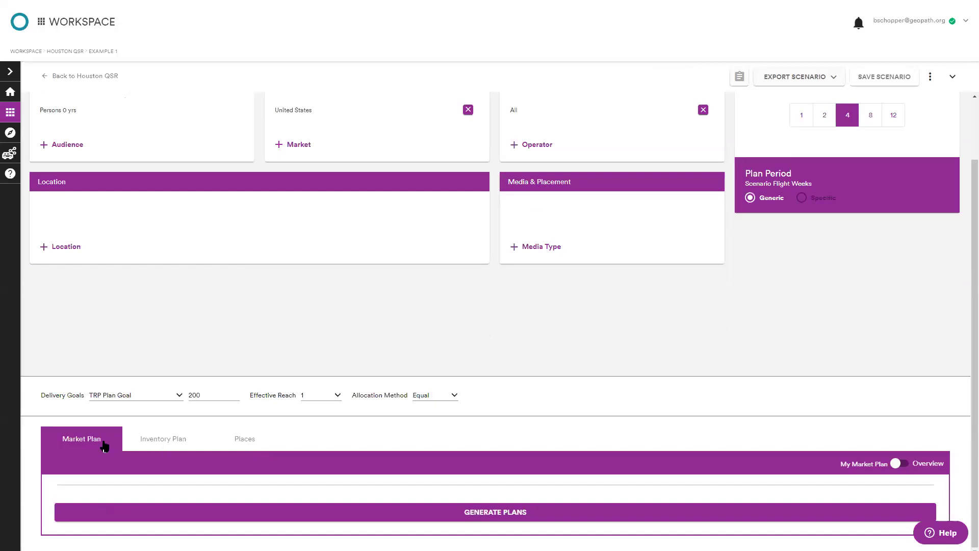
{"action": "left_click", "coordinate": [153, 440]}
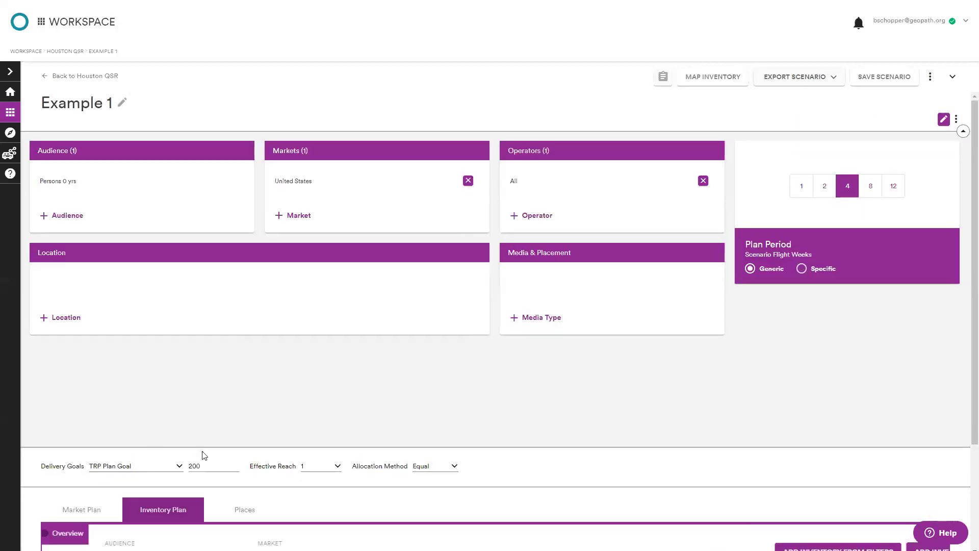
{"action": "scroll", "coordinate": [202, 452], "scroll_direction": "down", "scroll_amount": 2}
{"action": "left_click", "coordinate": [229, 380]}
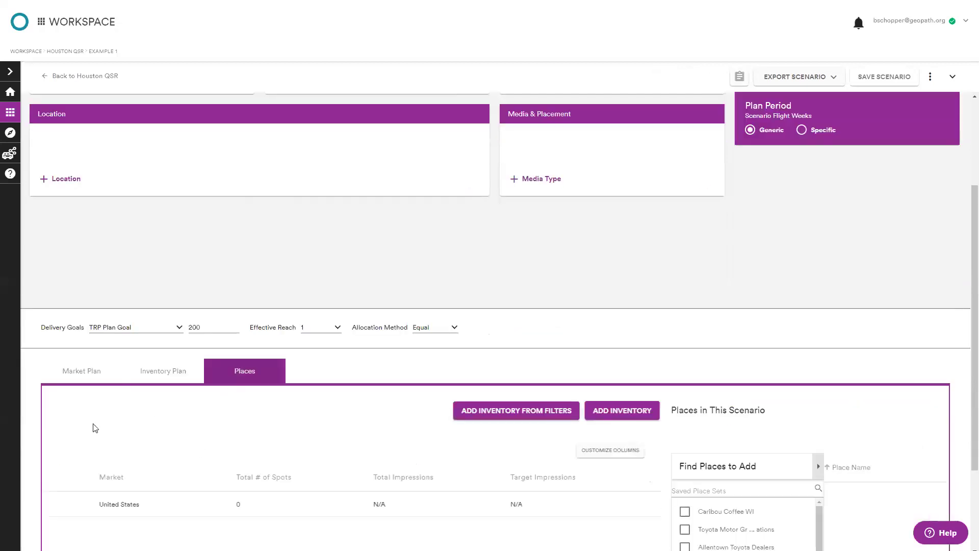
{"action": "left_click", "coordinate": [92, 380]}
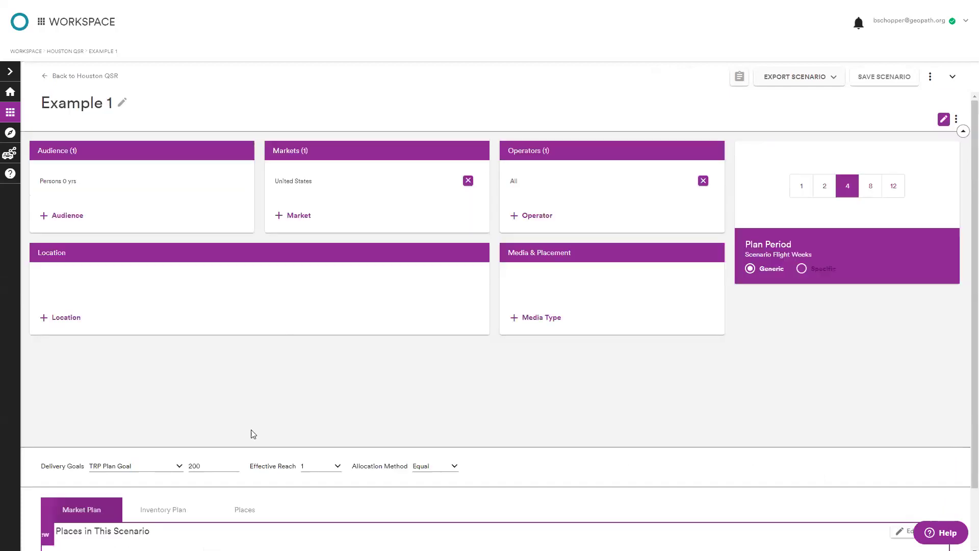
{"action": "scroll", "coordinate": [255, 436], "scroll_direction": "down", "scroll_amount": 2}
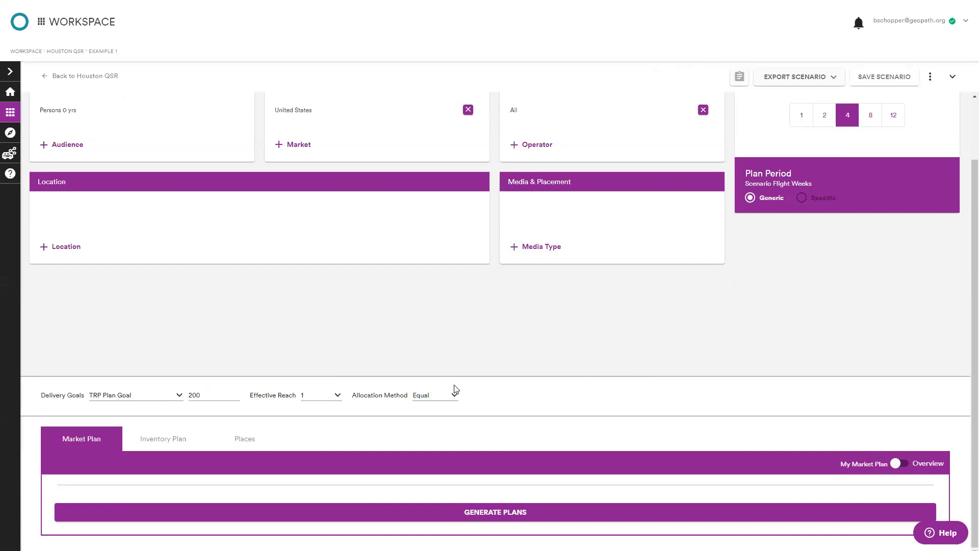
Step: Set the scenario's generic plan period to 1 flight week
{"action": "scroll", "coordinate": [587, 383], "scroll_direction": "up", "scroll_amount": 3}
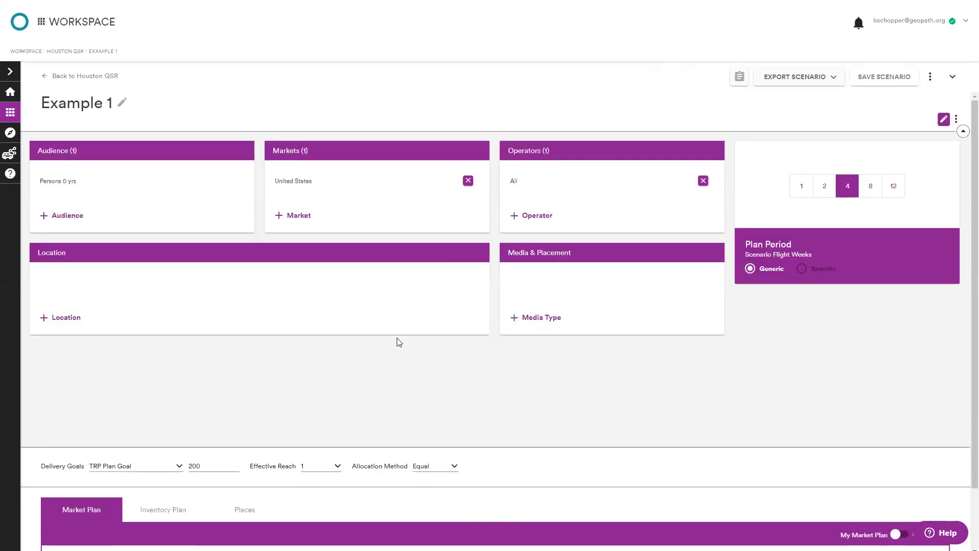
{"action": "scroll", "coordinate": [311, 387], "scroll_direction": "down", "scroll_amount": 2}
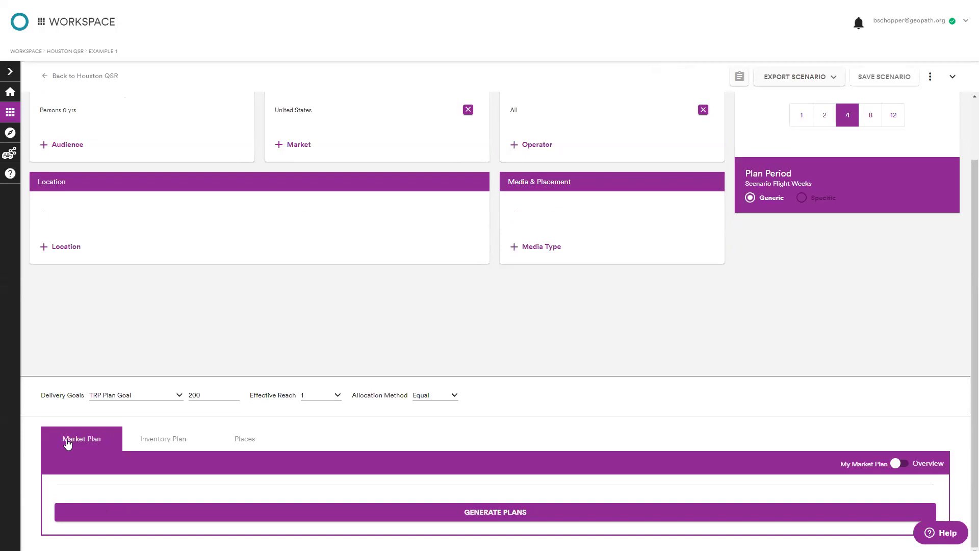
{"action": "scroll", "coordinate": [358, 341], "scroll_direction": "up", "scroll_amount": 2}
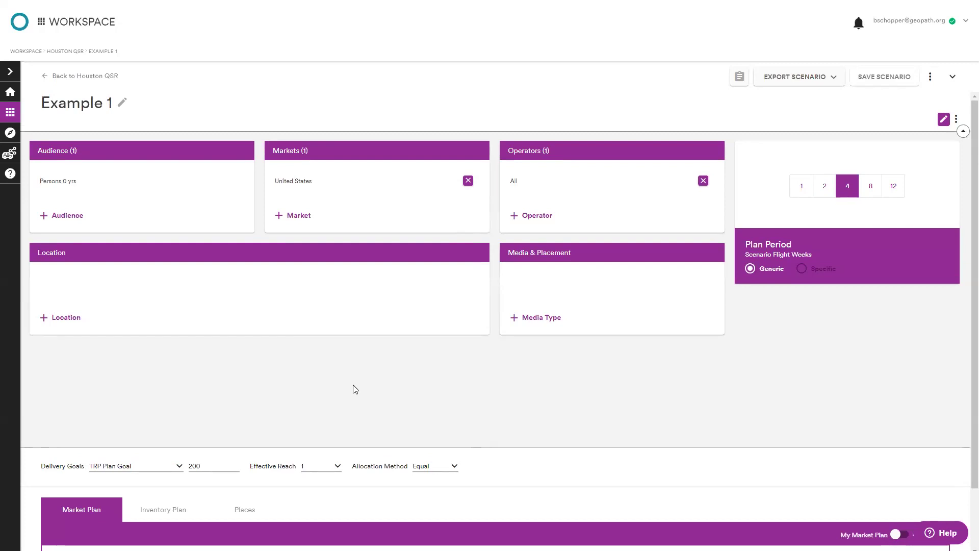
{"action": "scroll", "coordinate": [356, 385], "scroll_direction": "down", "scroll_amount": 1}
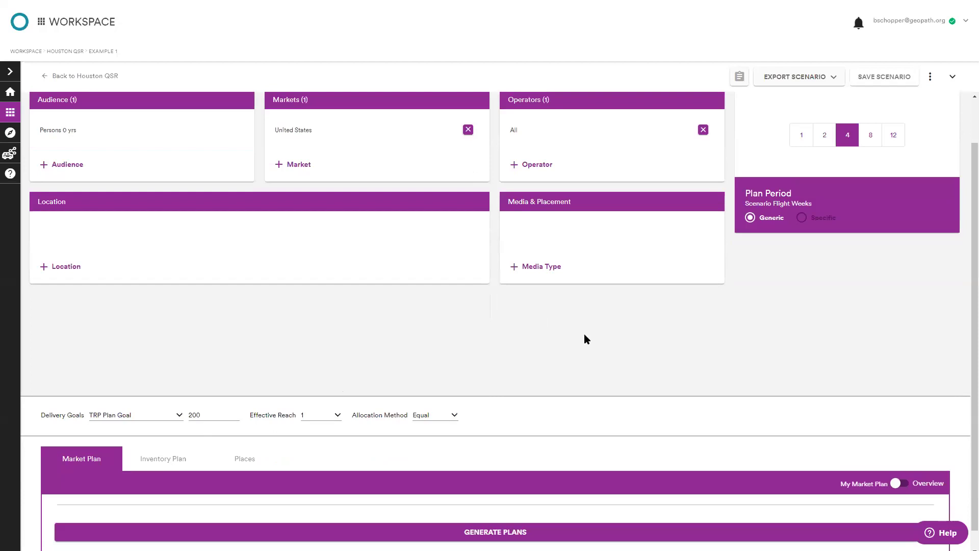
{"action": "scroll", "coordinate": [580, 355], "scroll_direction": "up", "scroll_amount": 1}
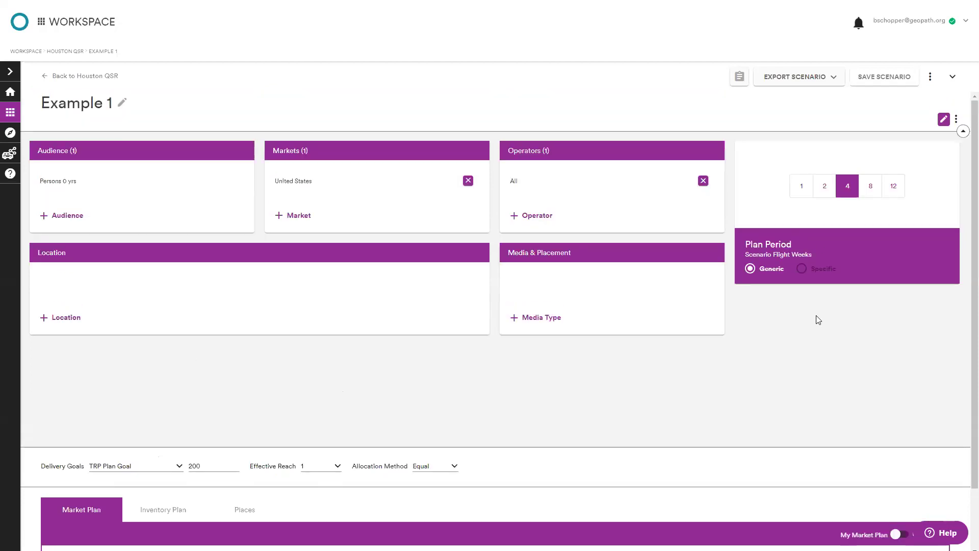
{"action": "left_click", "coordinate": [803, 196]}
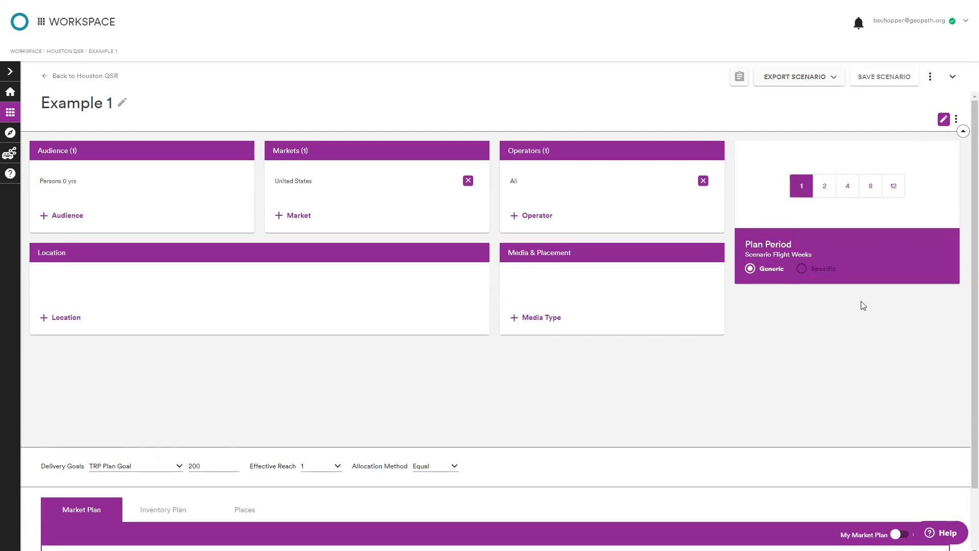
Step: Edit the card layout by moving Markets below Plan Period and resizing the Location card to one column wide and slightly taller
{"action": "left_click", "coordinate": [943, 120]}
{"action": "left_click_drag", "start_coordinate": [464, 153], "coordinate": [911, 386]}
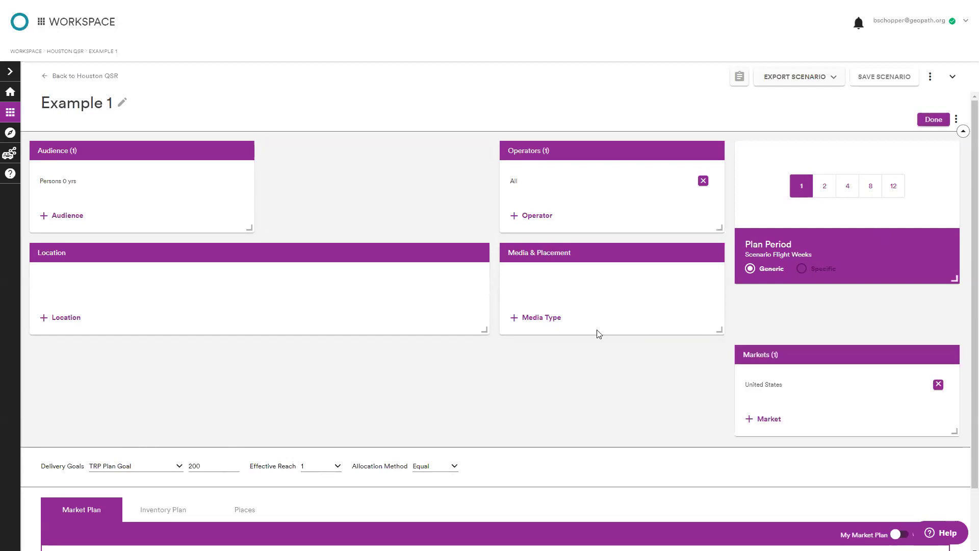
{"action": "left_click_drag", "start_coordinate": [485, 332], "coordinate": [229, 382]}
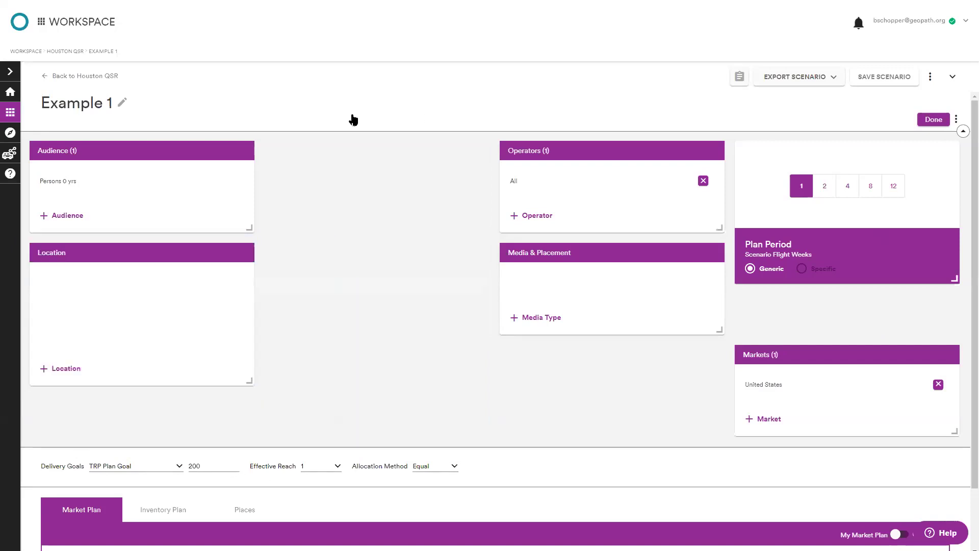
Step: Add the Thresholds and Media Attributes cards to the scenario's filter layout
{"action": "left_click", "coordinate": [957, 122]}
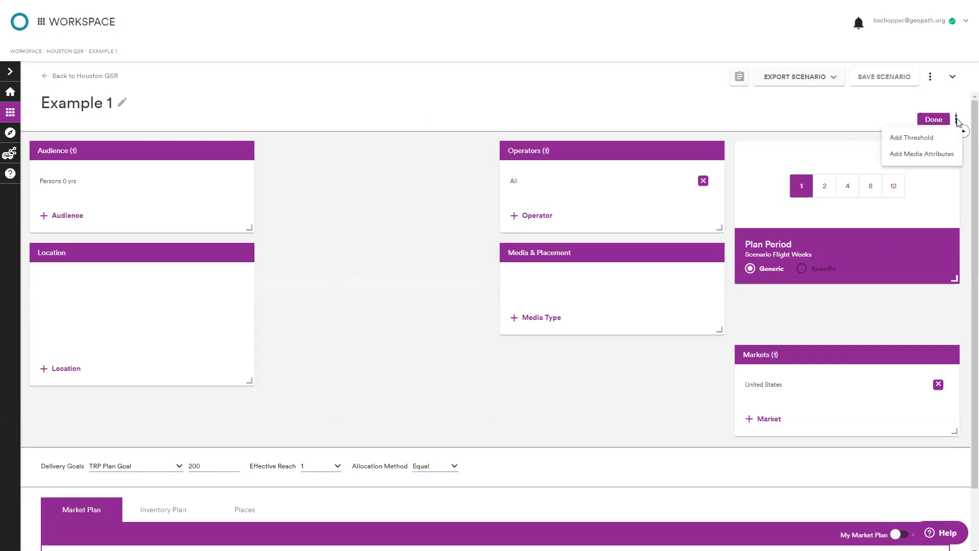
{"action": "left_click", "coordinate": [945, 138]}
{"action": "left_click", "coordinate": [957, 120]}
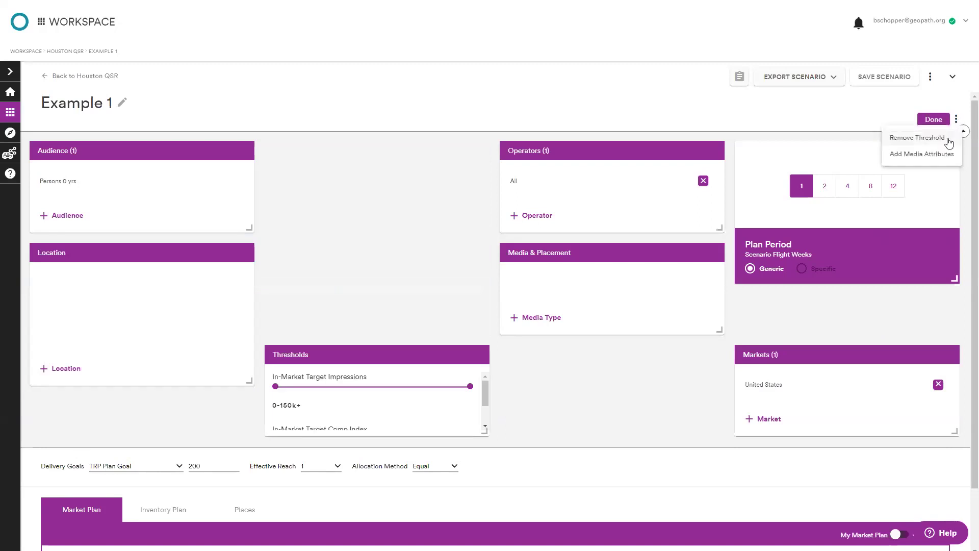
{"action": "left_click", "coordinate": [942, 153]}
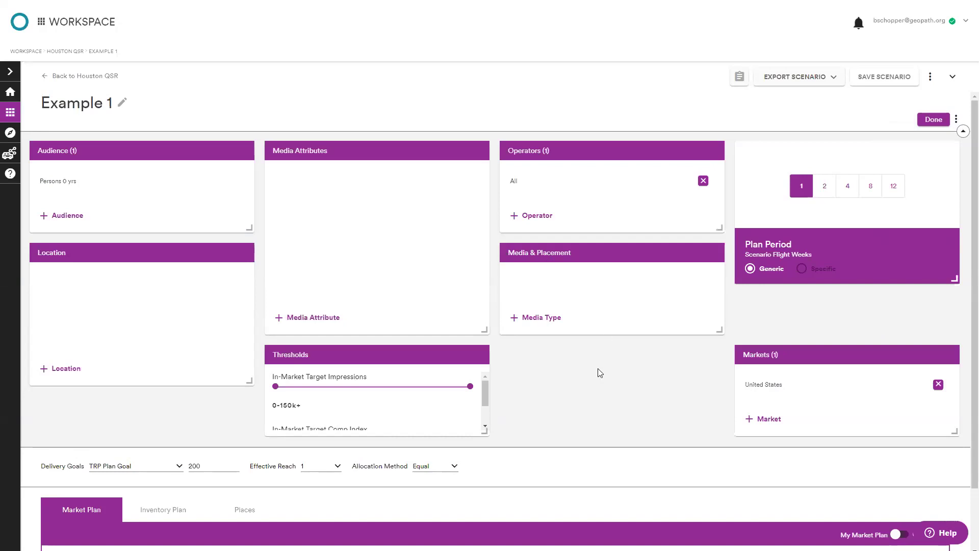
Step: Remove the Thresholds and Media Attributes cards and finish editing the layout
{"action": "left_click", "coordinate": [957, 121]}
{"action": "left_click", "coordinate": [952, 134]}
{"action": "left_click", "coordinate": [957, 121]}
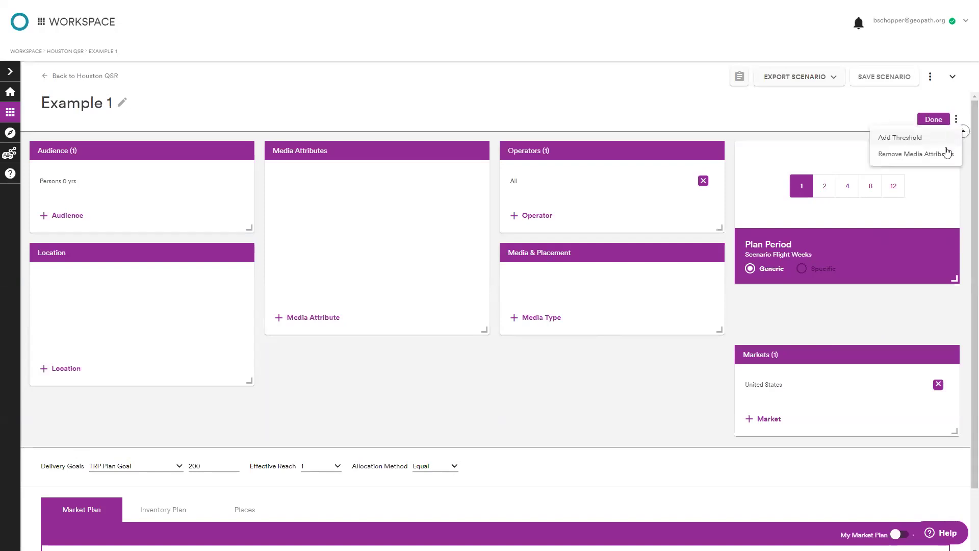
{"action": "left_click", "coordinate": [943, 152]}
{"action": "left_click", "coordinate": [934, 119]}
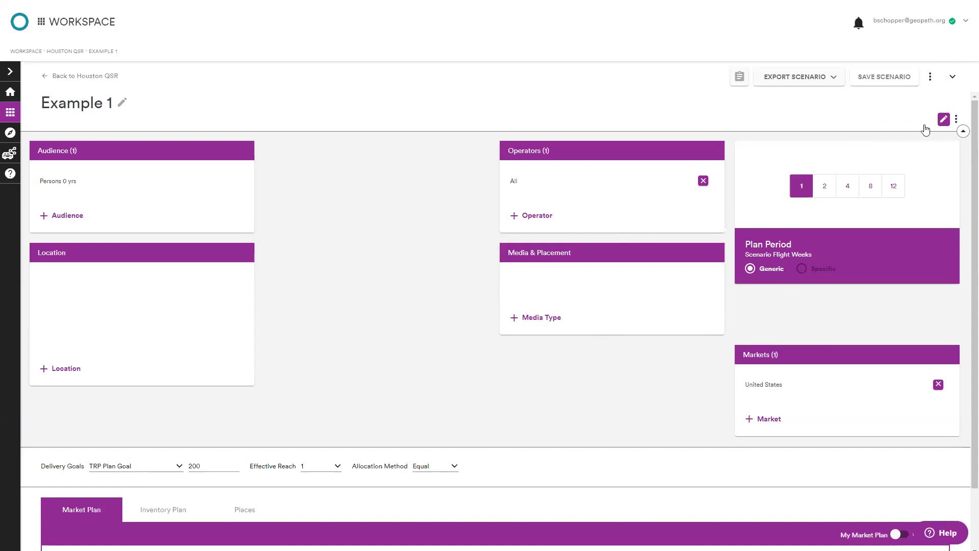
Step: Move the Audience and Location cards into the empty second column and finish editing the layout
{"action": "left_click", "coordinate": [943, 120]}
{"action": "left_click_drag", "start_coordinate": [143, 153], "coordinate": [394, 190]}
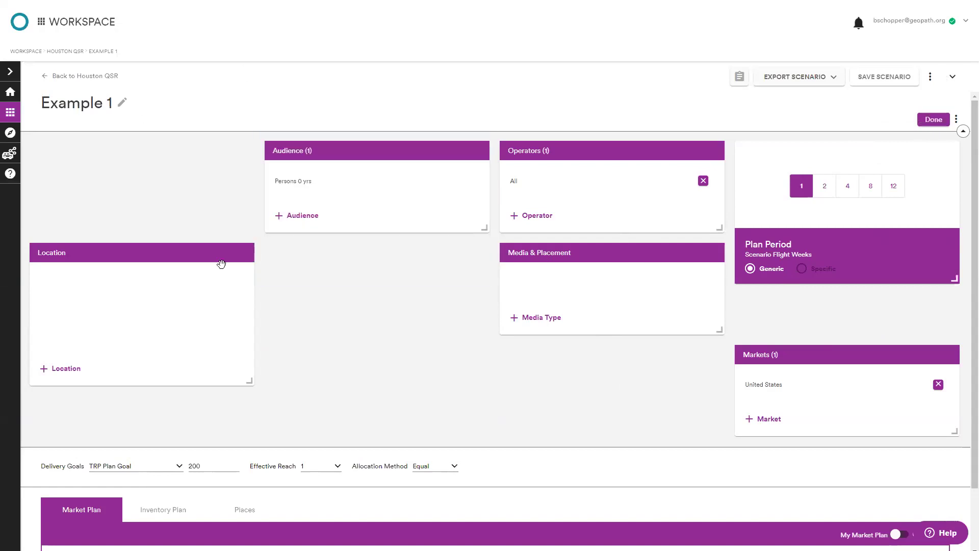
{"action": "left_click_drag", "start_coordinate": [167, 251], "coordinate": [438, 275]}
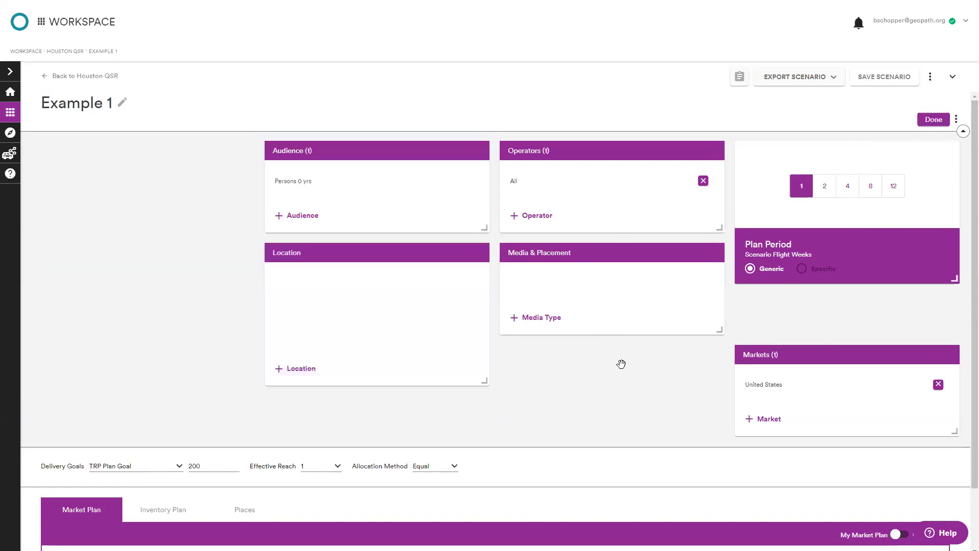
{"action": "left_click", "coordinate": [931, 121]}
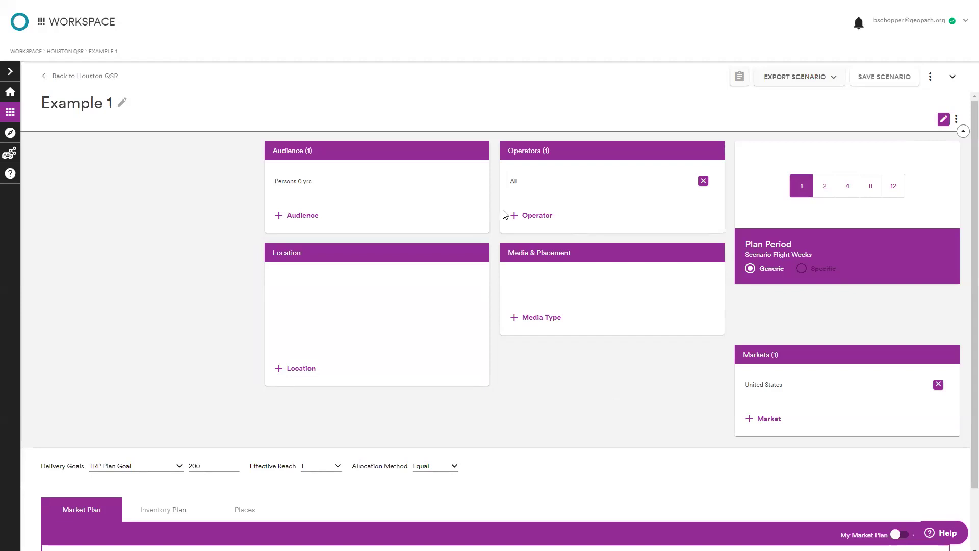
Step: Replace the Persons 0 yrs audience with the consumer profile Quick service restaurants 1st Quintile (heaviest)
{"action": "left_click", "coordinate": [292, 218]}
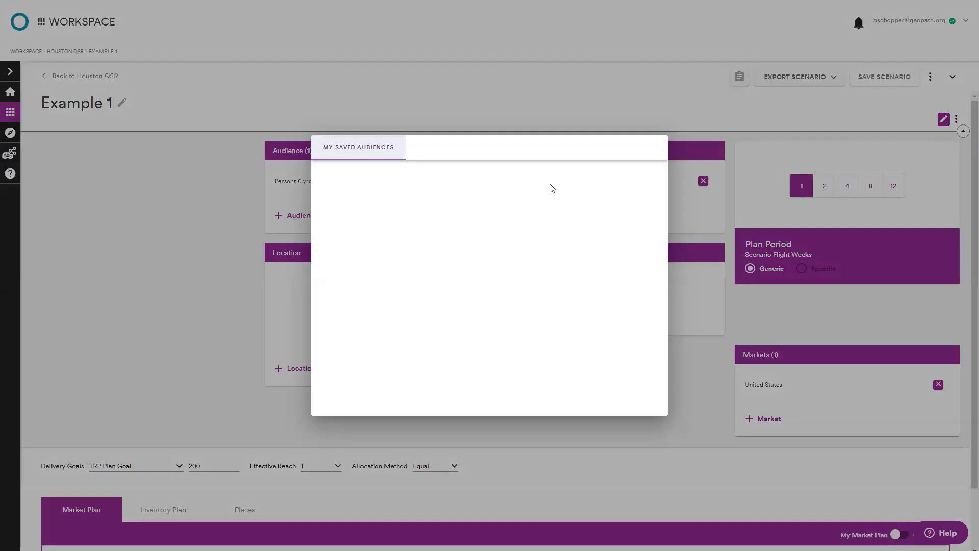
{"action": "left_click", "coordinate": [532, 149]}
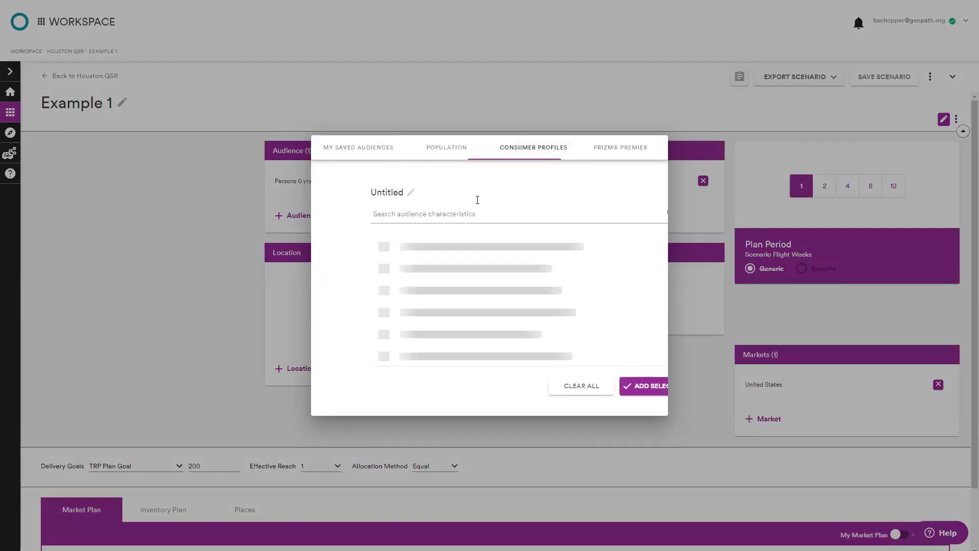
{"action": "left_click", "coordinate": [480, 205]}
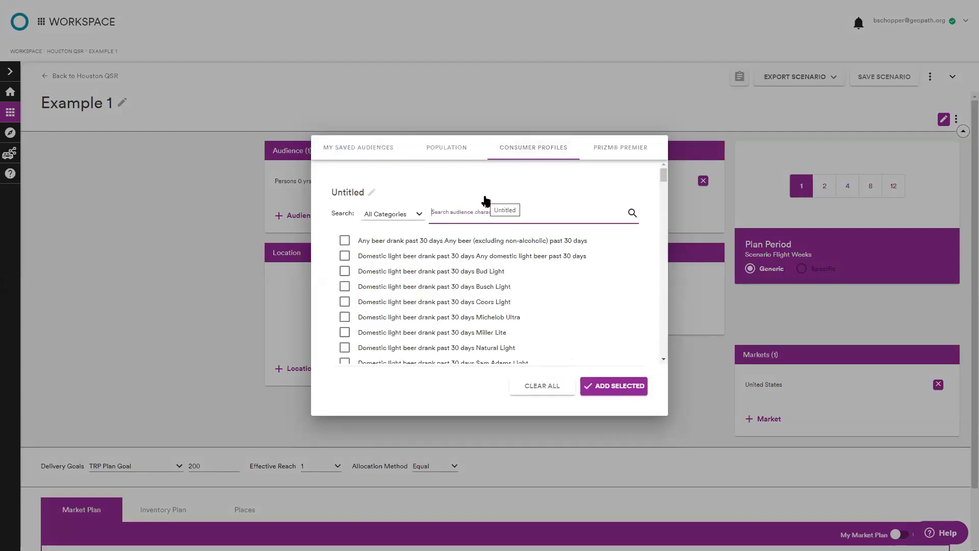
{"action": "type", "text": "quick servi"}
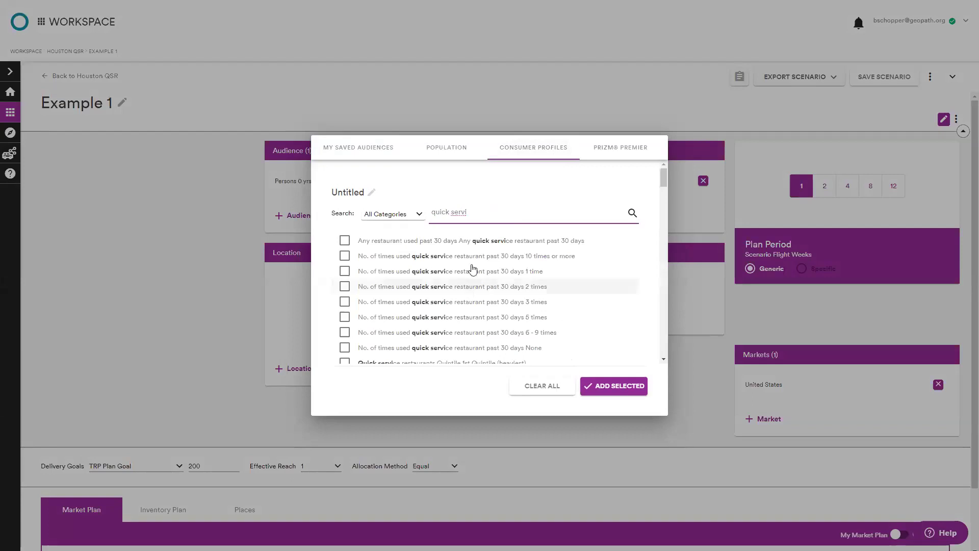
{"action": "scroll", "coordinate": [472, 276], "scroll_direction": "down", "scroll_amount": 1}
{"action": "left_click", "coordinate": [483, 313]}
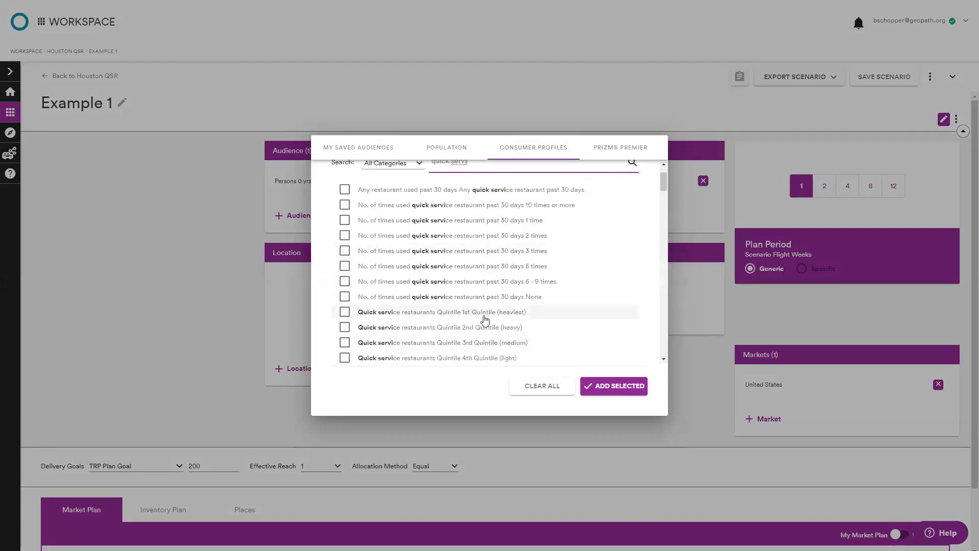
{"action": "left_click", "coordinate": [598, 386]}
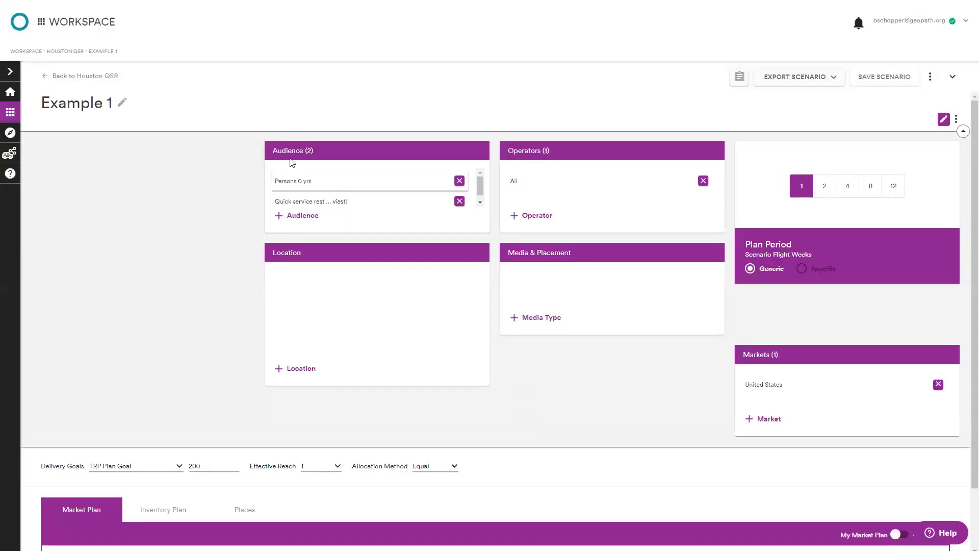
{"action": "left_click", "coordinate": [460, 181]}
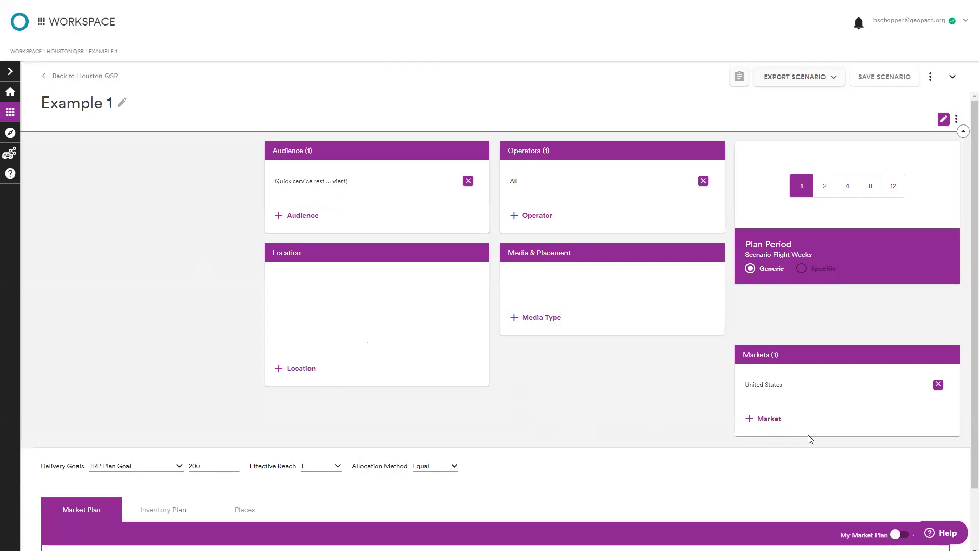
Step: Set the target market to the Houston, TX DMA and apply it as the geographical filter for inventory
{"action": "left_click", "coordinate": [796, 393]}
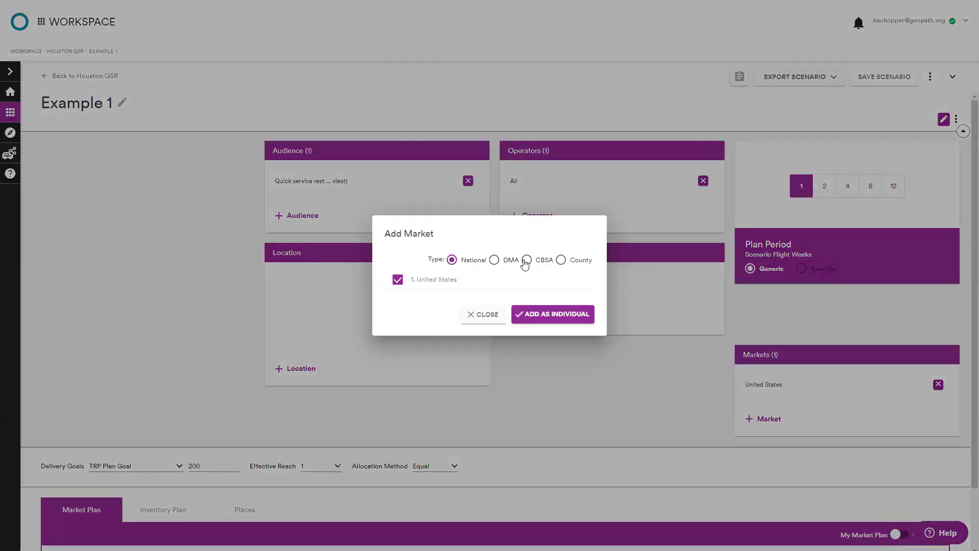
{"action": "left_click", "coordinate": [509, 259]}
{"action": "left_click", "coordinate": [490, 221]}
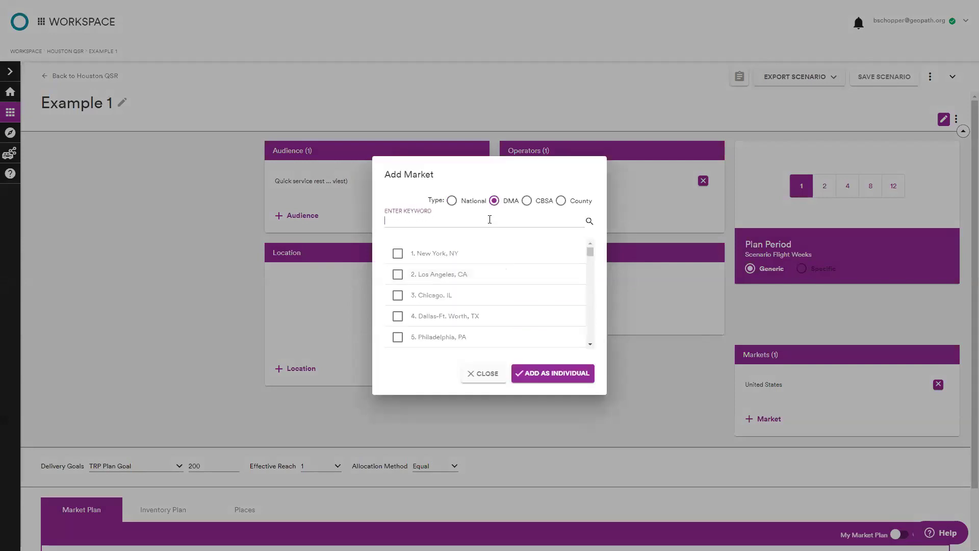
{"action": "type", "text": "hous"}
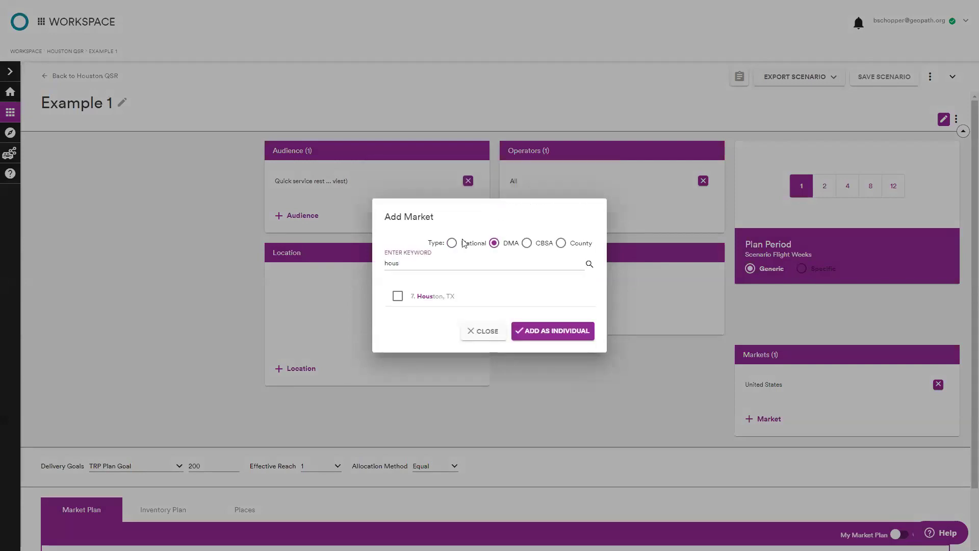
{"action": "left_click", "coordinate": [437, 295]}
{"action": "left_click", "coordinate": [566, 337]}
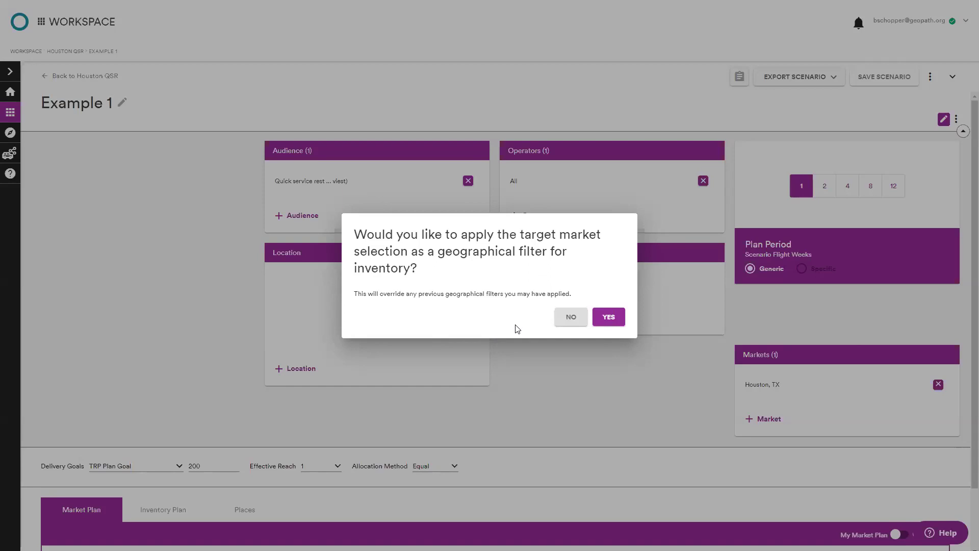
{"action": "left_click", "coordinate": [607, 319]}
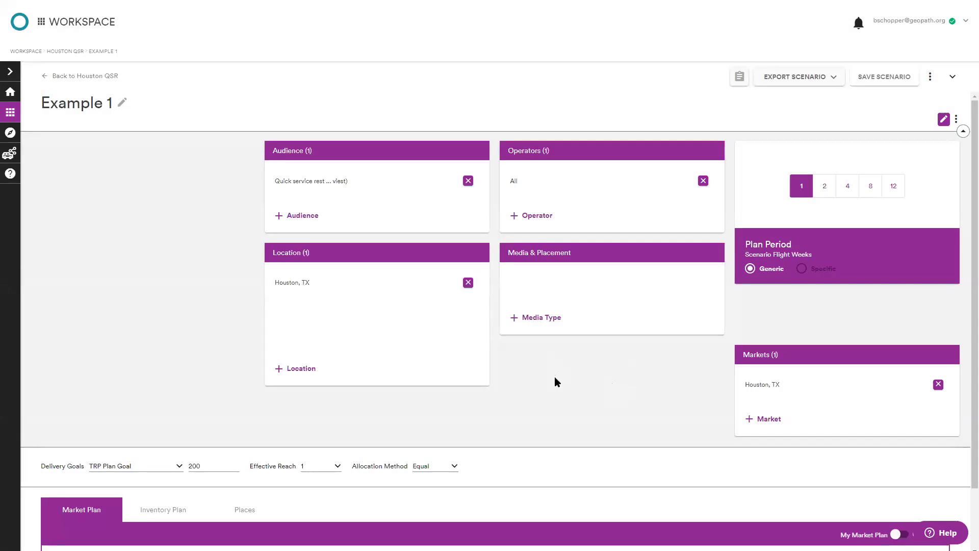
Step: Add Posters from the operator media names to Media & Placement as an individual media type
{"action": "left_click", "coordinate": [539, 318]}
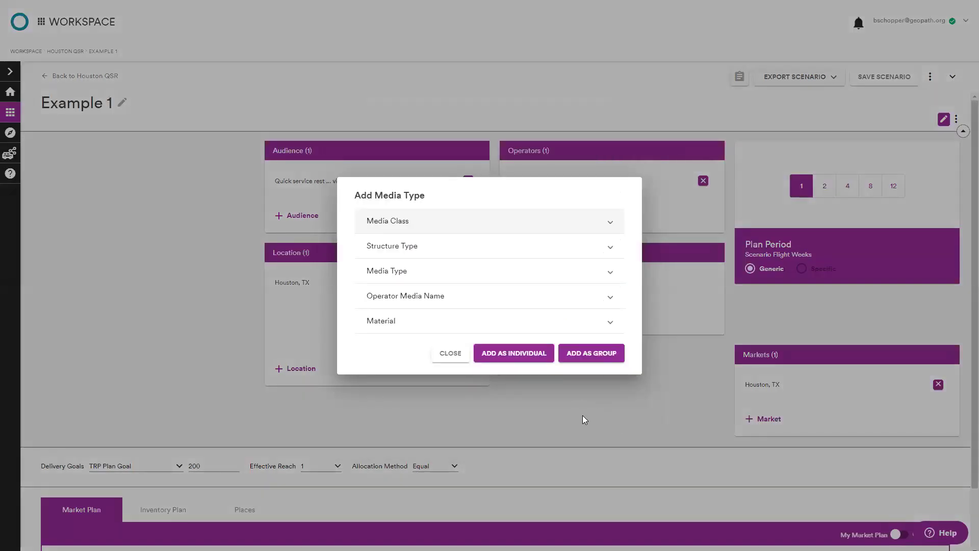
{"action": "left_click", "coordinate": [520, 301]}
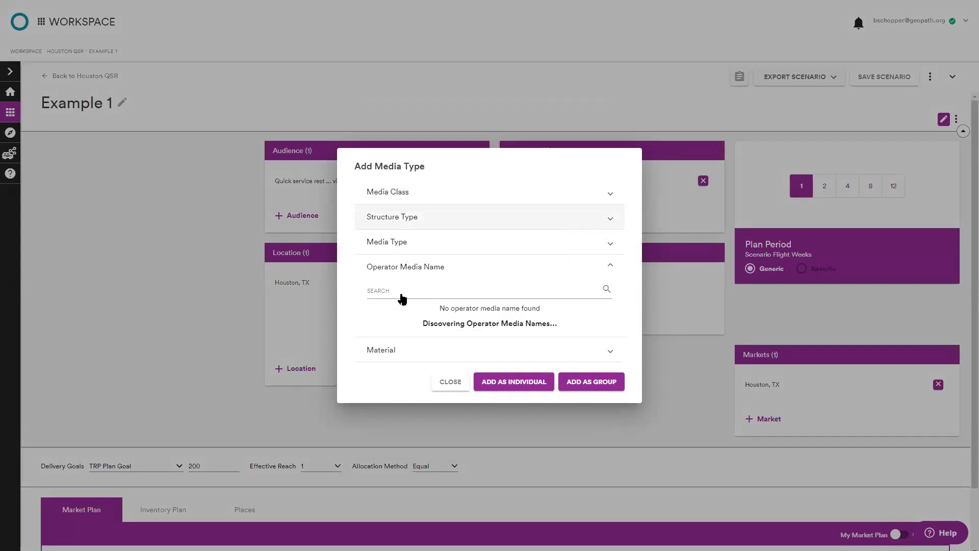
{"action": "left_click", "coordinate": [431, 194]}
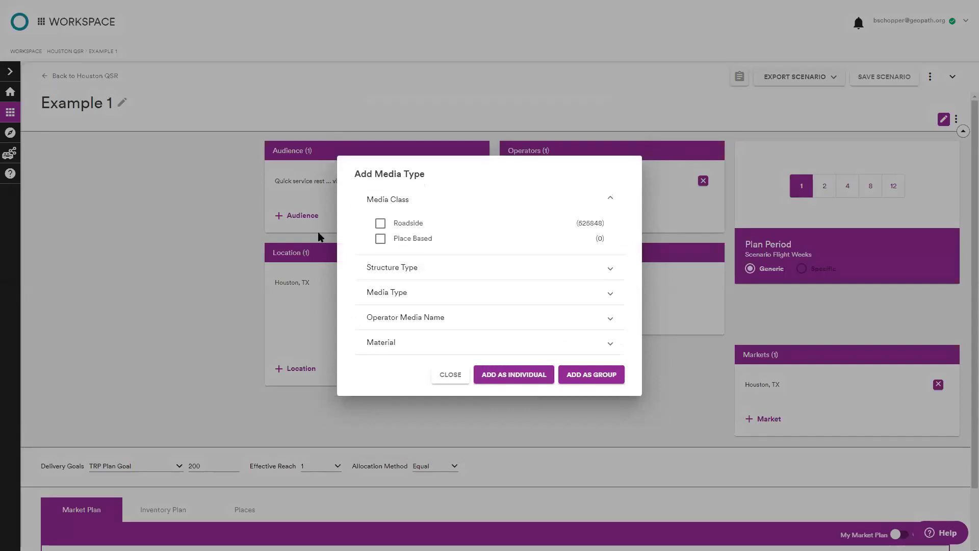
{"action": "left_click", "coordinate": [484, 204]}
{"action": "mouse_move", "coordinate": [531, 250]}
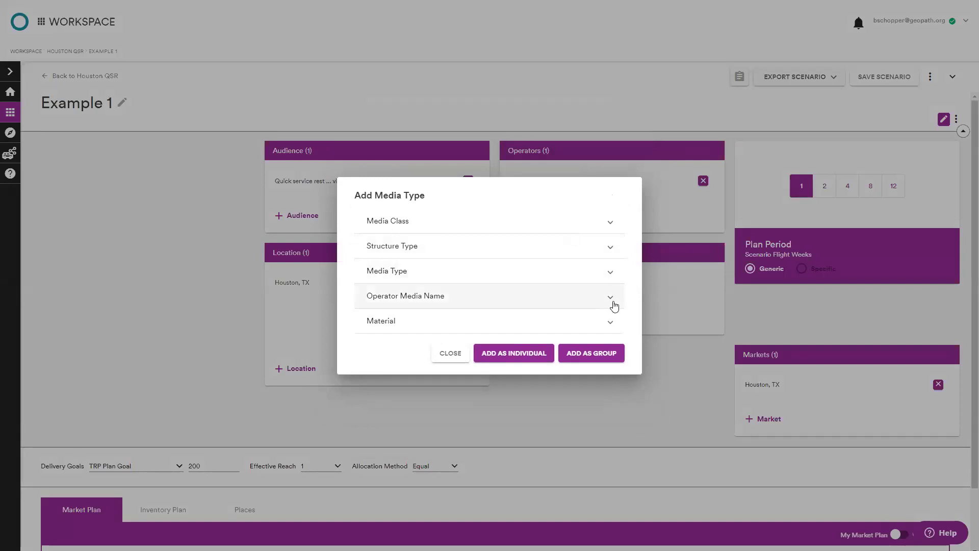
{"action": "left_click", "coordinate": [501, 306]}
{"action": "left_click", "coordinate": [381, 305]}
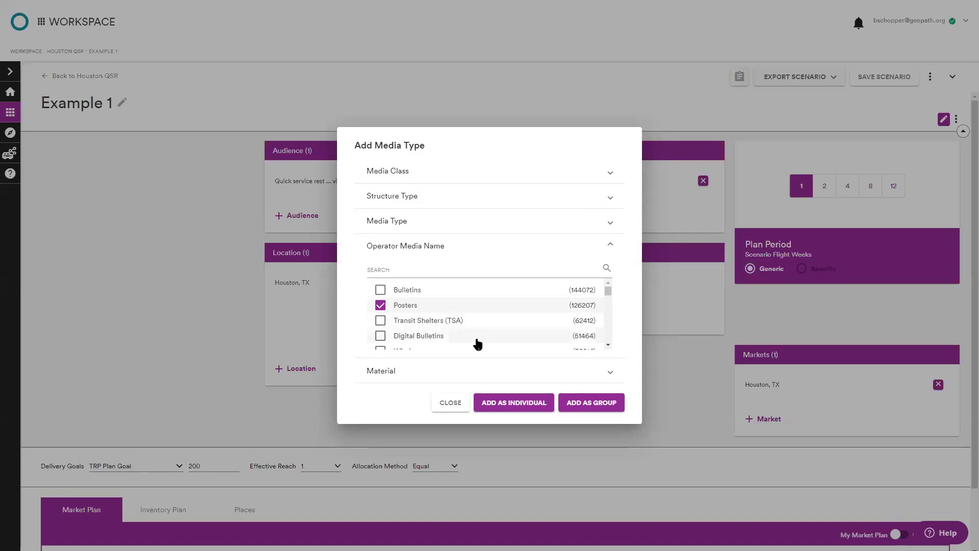
{"action": "scroll", "coordinate": [477, 345], "scroll_direction": "down", "scroll_amount": 1}
{"action": "scroll", "coordinate": [475, 344], "scroll_direction": "down", "scroll_amount": 3}
{"action": "scroll", "coordinate": [474, 343], "scroll_direction": "up", "scroll_amount": 4}
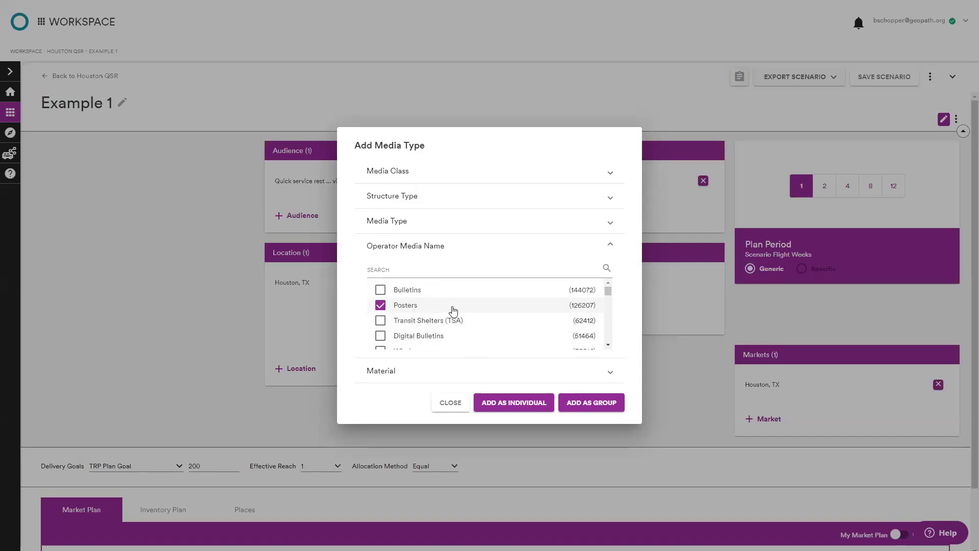
{"action": "left_click", "coordinate": [511, 406]}
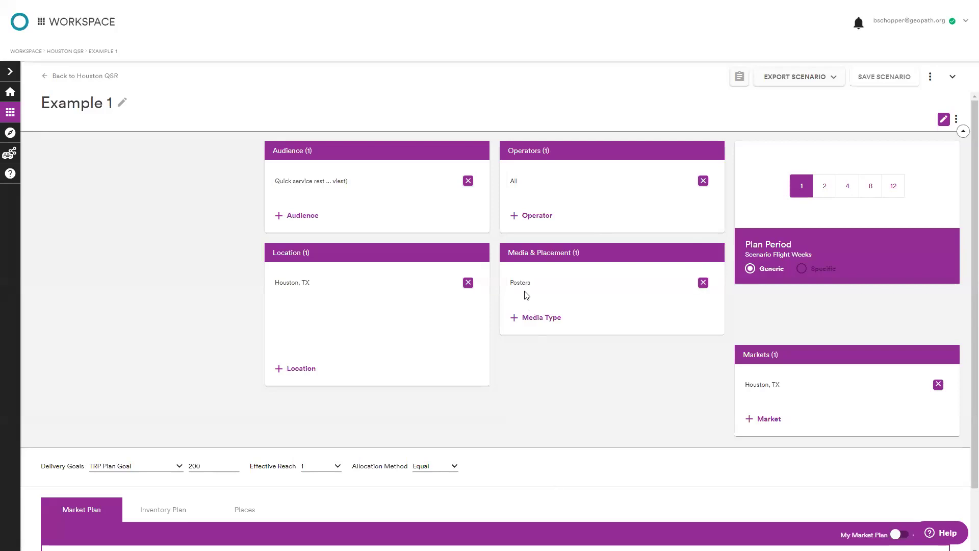
Step: Keep TRP Plan Goal as the delivery goal type and set its value to 15
{"action": "scroll", "coordinate": [490, 374], "scroll_direction": "down", "scroll_amount": 1}
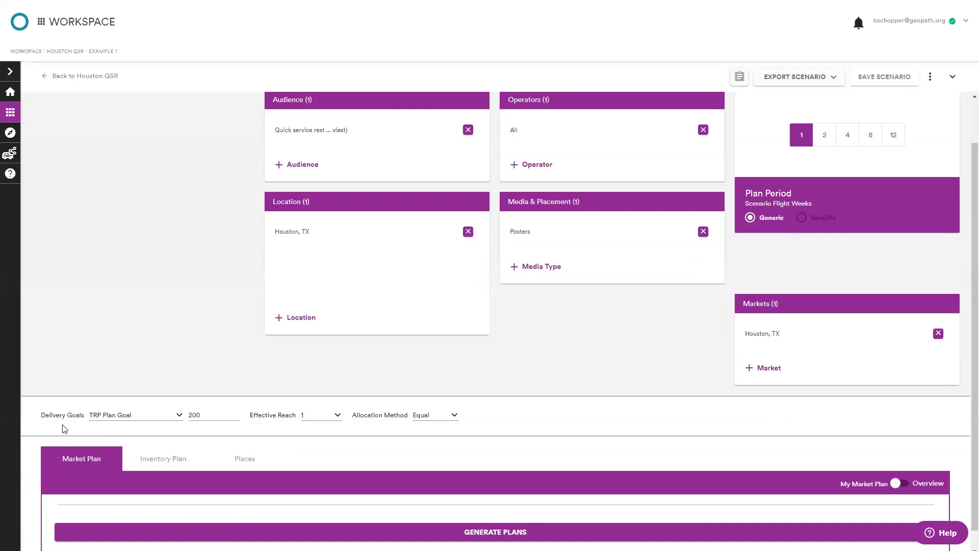
{"action": "left_click", "coordinate": [117, 420]}
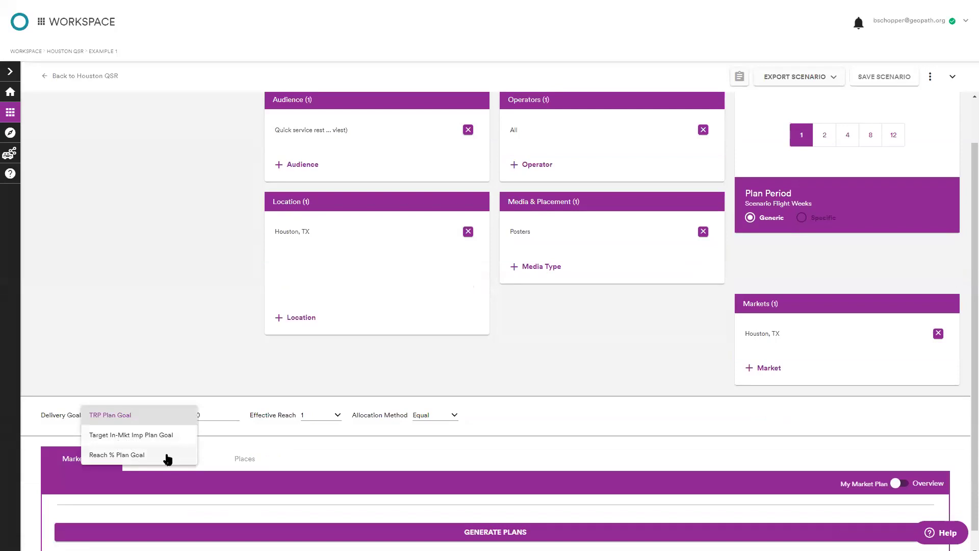
{"action": "left_click", "coordinate": [228, 426]}
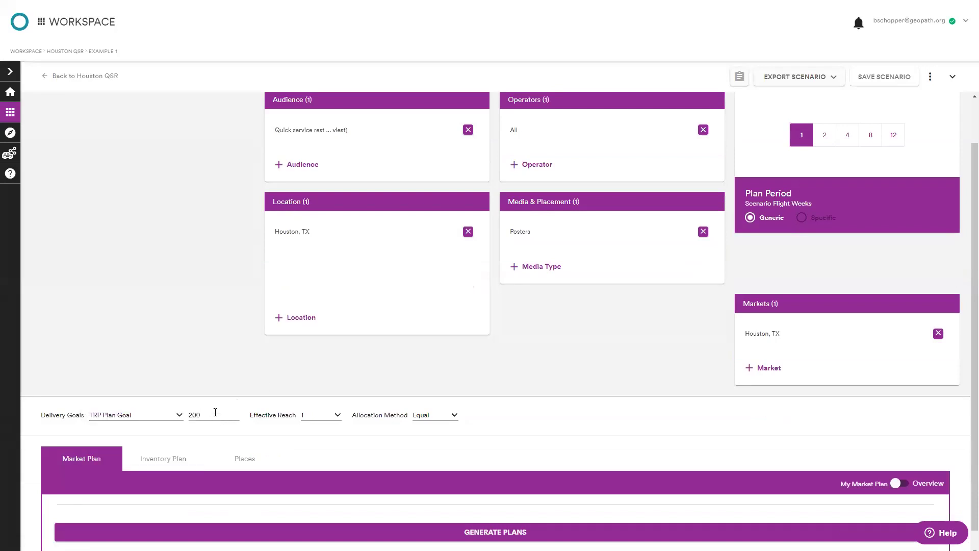
{"action": "double_click", "coordinate": [206, 414]}
{"action": "type", "text": "15"}
{"action": "scroll", "coordinate": [498, 435], "scroll_direction": "down", "scroll_amount": 1}
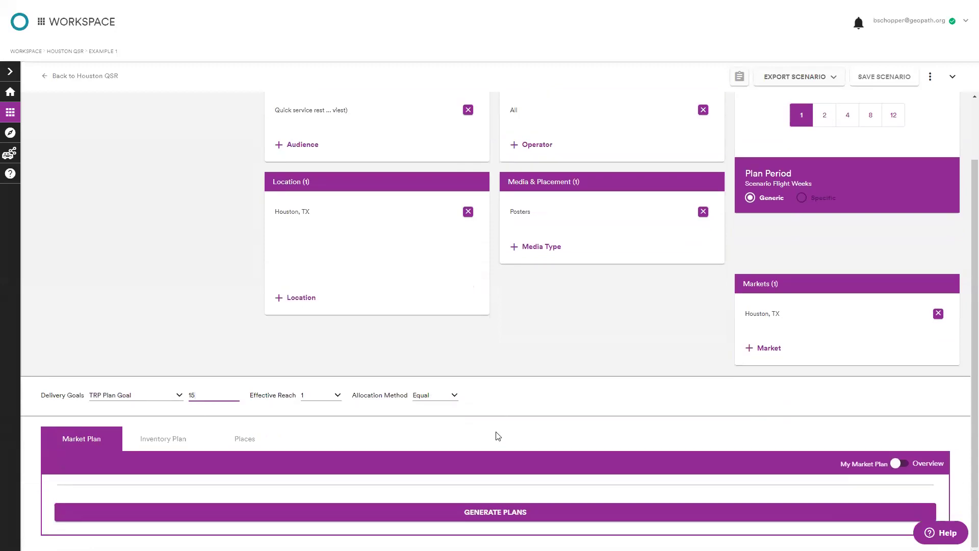
{"action": "scroll", "coordinate": [494, 430], "scroll_direction": "up", "scroll_amount": 3}
{"action": "scroll", "coordinate": [491, 430], "scroll_direction": "down", "scroll_amount": 3}
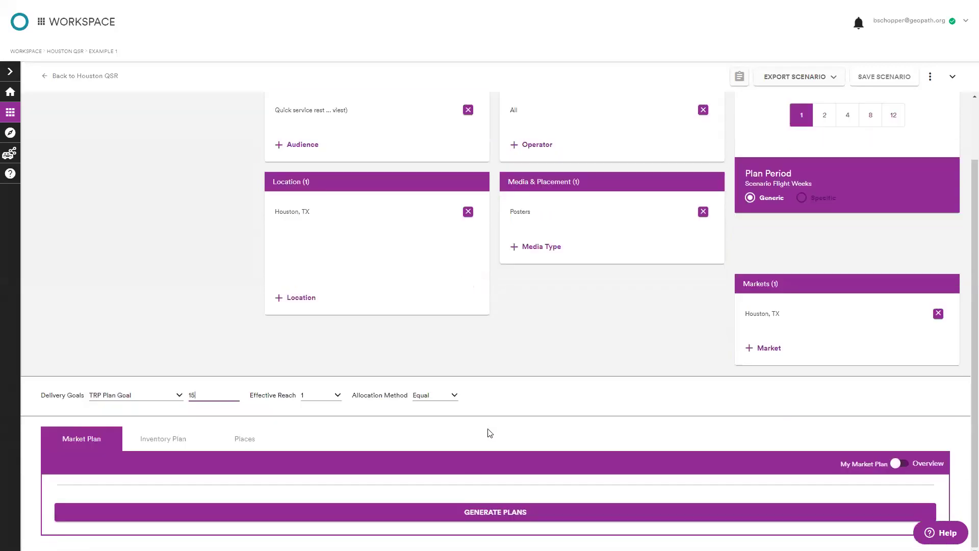
Step: Generate the market plan and review its delivery metrics in My Plan
{"action": "left_click", "coordinate": [487, 511]}
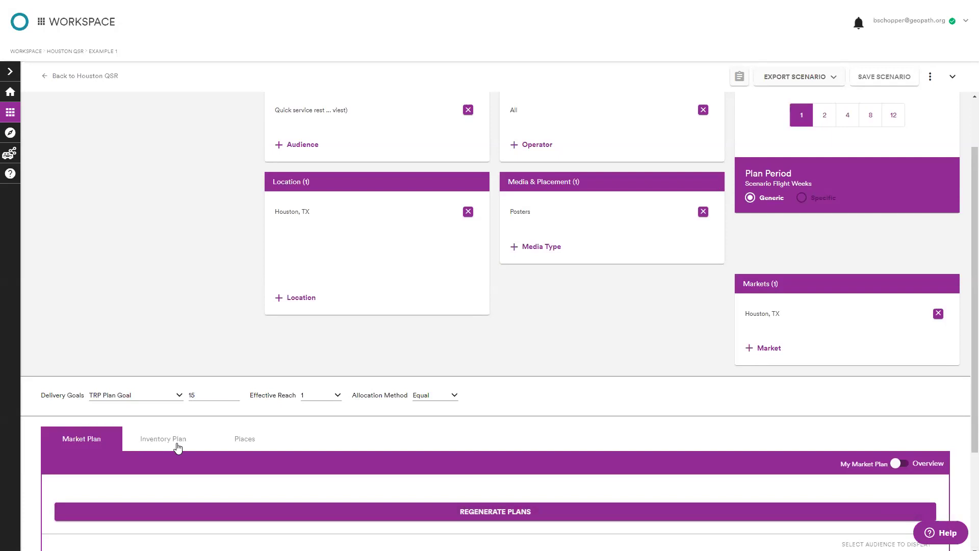
{"action": "scroll", "coordinate": [179, 445], "scroll_direction": "down", "scroll_amount": 3}
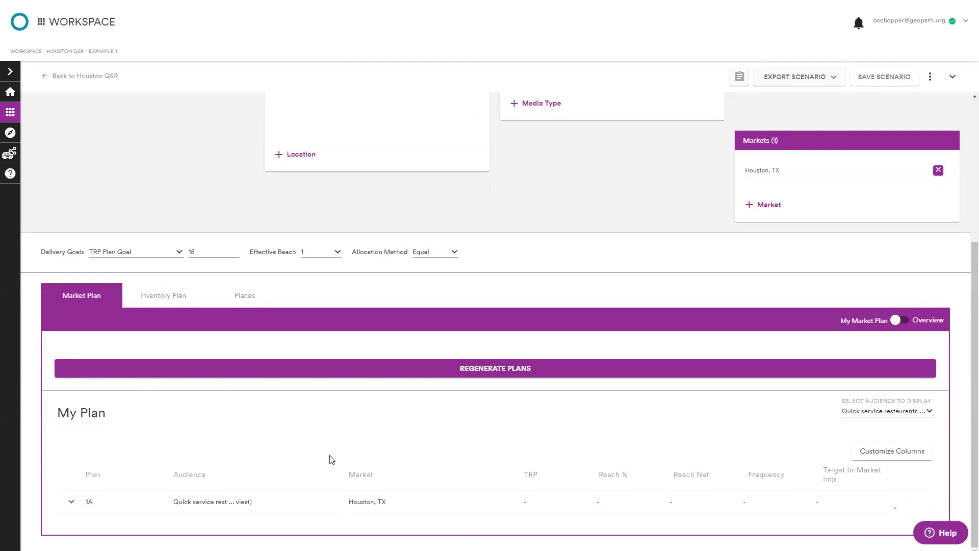
{"action": "scroll", "coordinate": [357, 460], "scroll_direction": "up", "scroll_amount": 4}
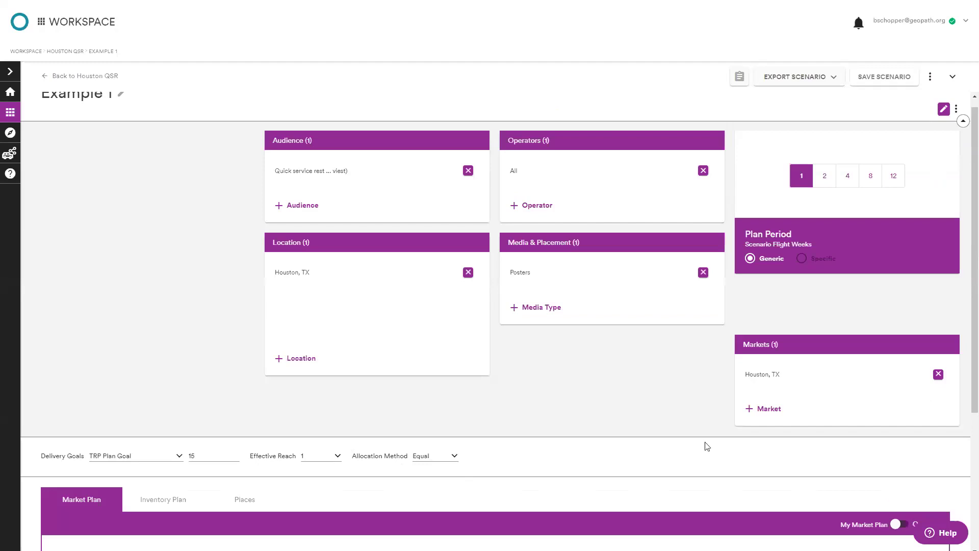
{"action": "scroll", "coordinate": [611, 479], "scroll_direction": "down", "scroll_amount": 2}
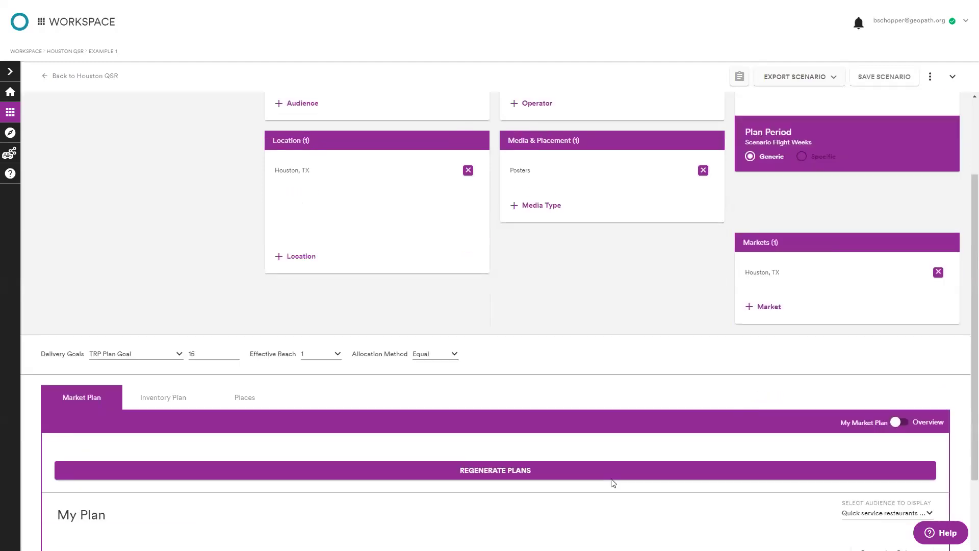
{"action": "scroll", "coordinate": [606, 483], "scroll_direction": "down", "scroll_amount": 2}
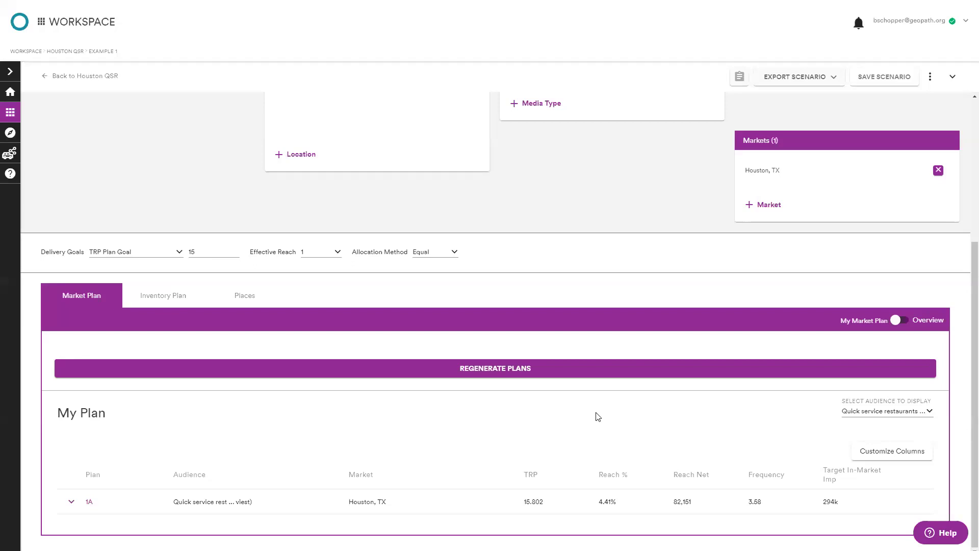
Step: Add NY Kings County and NY Queens County as one grouped target market, without applying it as a geographical filter for inventory
{"action": "left_click", "coordinate": [765, 207]}
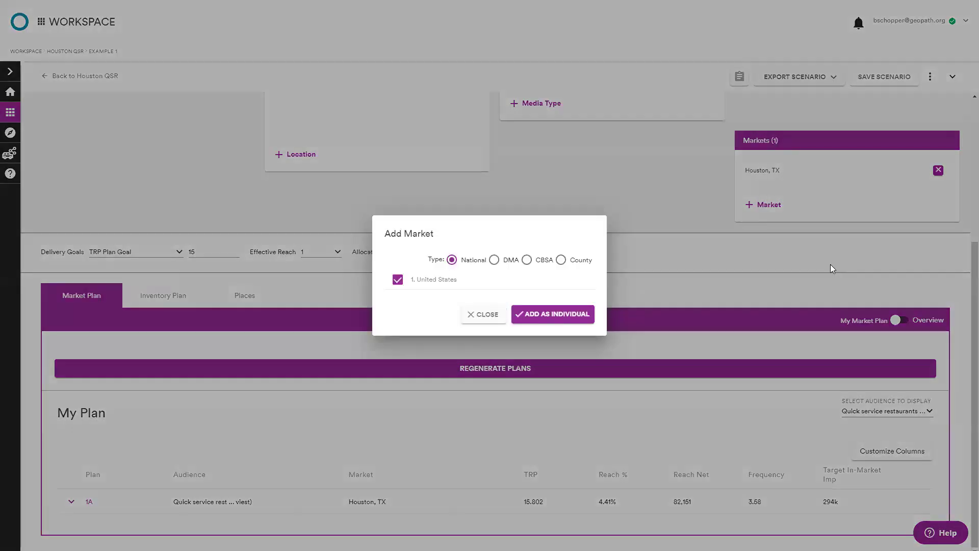
{"action": "left_click", "coordinate": [582, 261]}
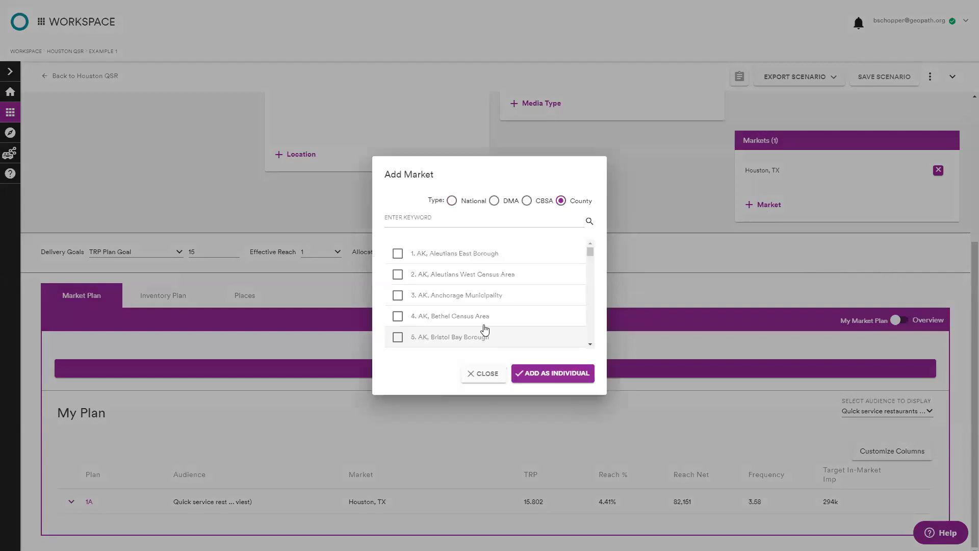
{"action": "left_click", "coordinate": [455, 220]}
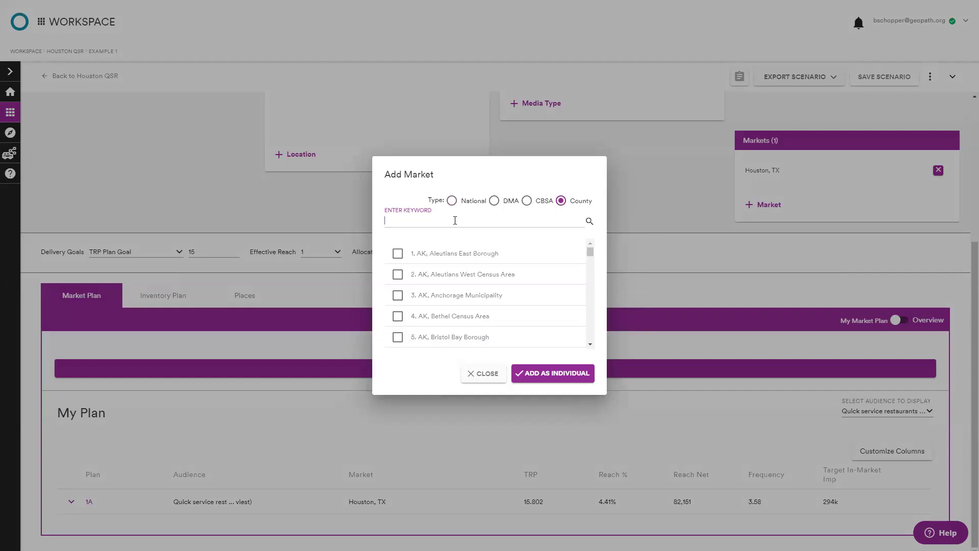
{"action": "type", "text": "ny, king"}
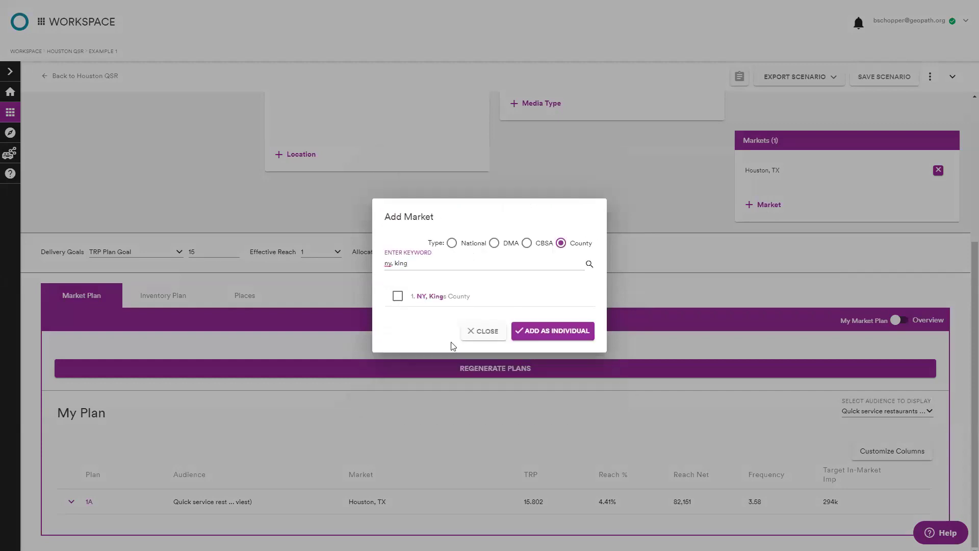
{"action": "left_click", "coordinate": [427, 294]}
{"action": "double_click", "coordinate": [434, 261]}
{"action": "type", "text": "que"}
{"action": "left_click", "coordinate": [438, 300]}
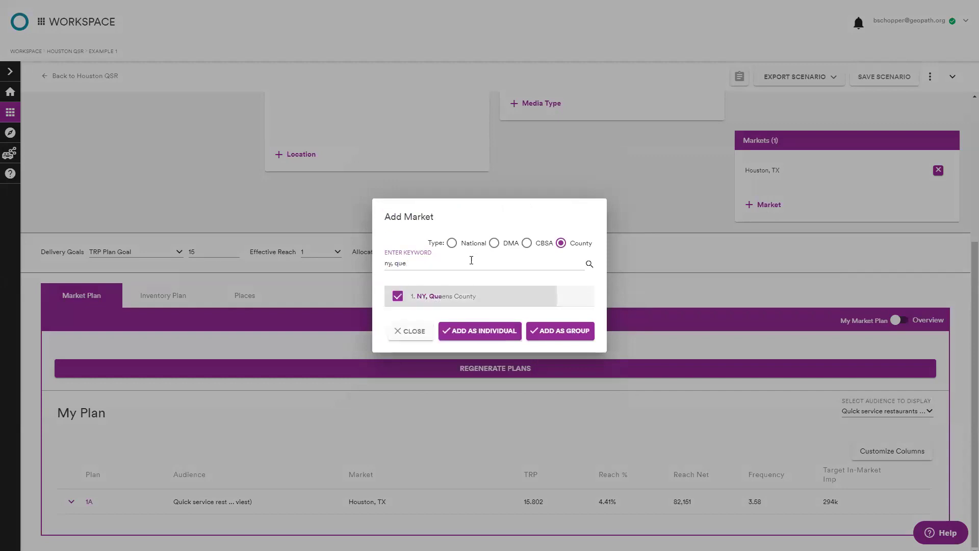
{"action": "left_click", "coordinate": [573, 333]}
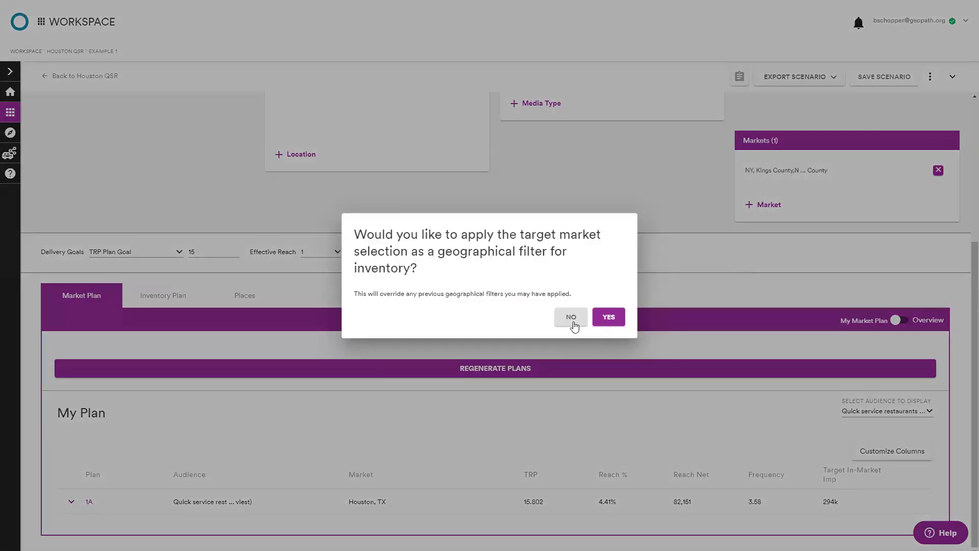
{"action": "left_click", "coordinate": [571, 317]}
{"action": "left_click", "coordinate": [777, 205]}
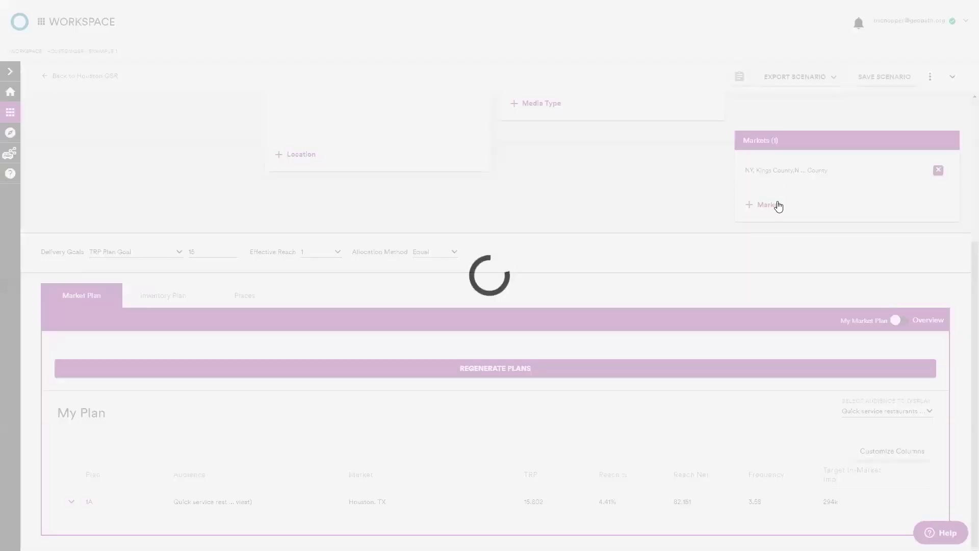
Step: Replace the grouped county market with the Houston, TX DMA and apply it as the geographical filter for inventory
{"action": "scroll", "coordinate": [791, 203], "scroll_direction": "up", "scroll_amount": 3}
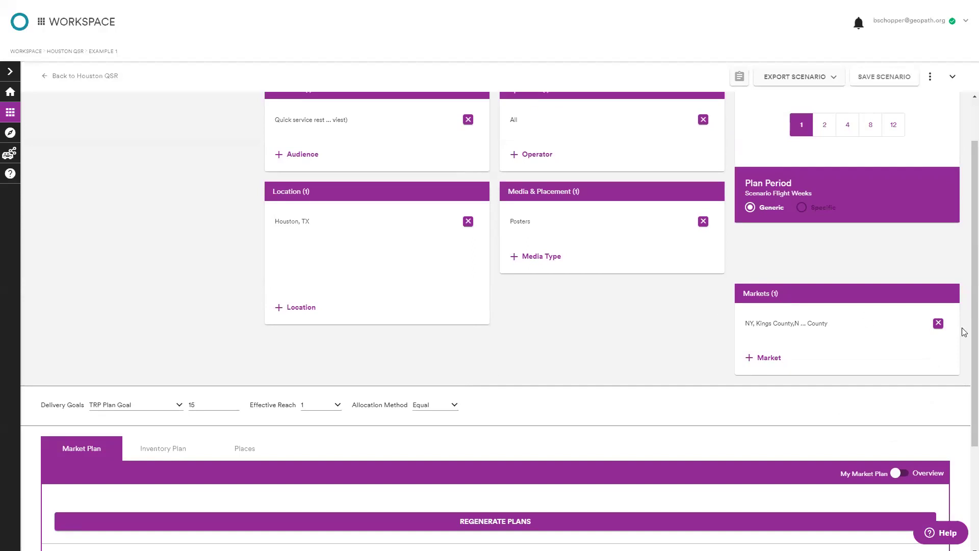
{"action": "left_click", "coordinate": [939, 323]}
{"action": "left_click", "coordinate": [761, 363]}
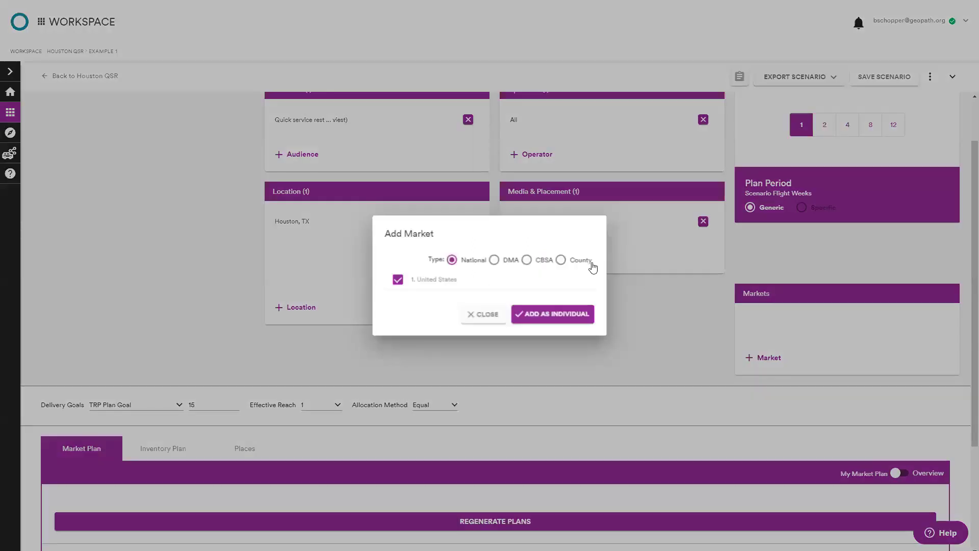
{"action": "left_click", "coordinate": [495, 261]}
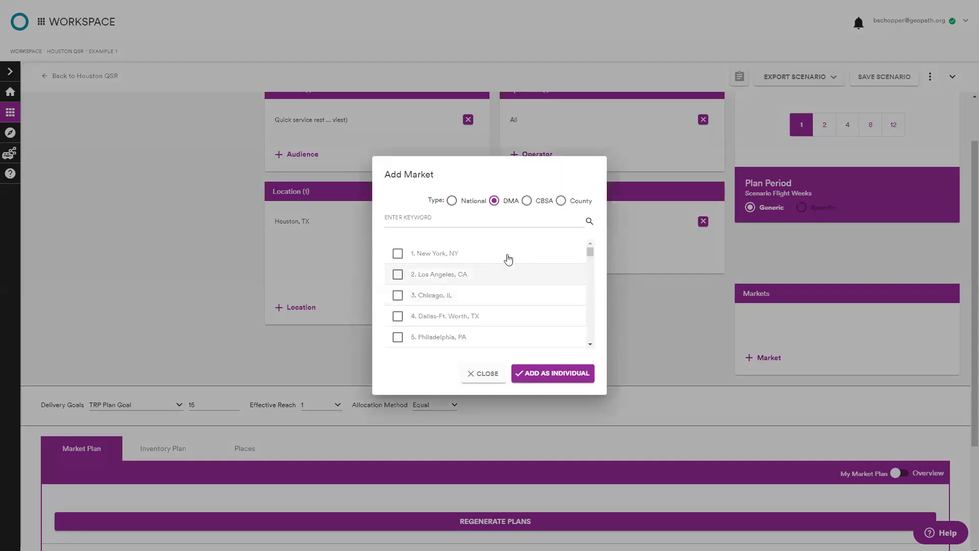
{"action": "left_click", "coordinate": [516, 217]}
{"action": "type", "text": "hous"}
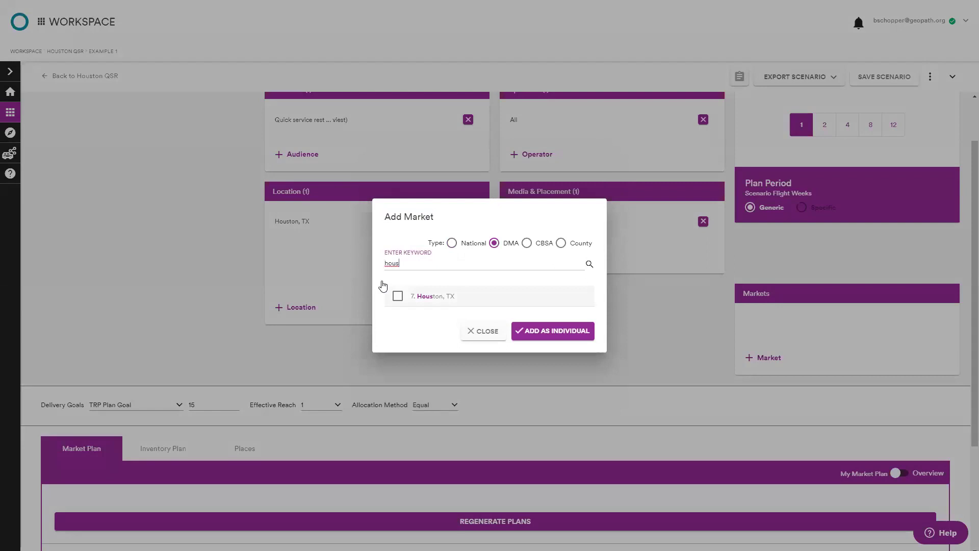
{"action": "left_click", "coordinate": [398, 296]}
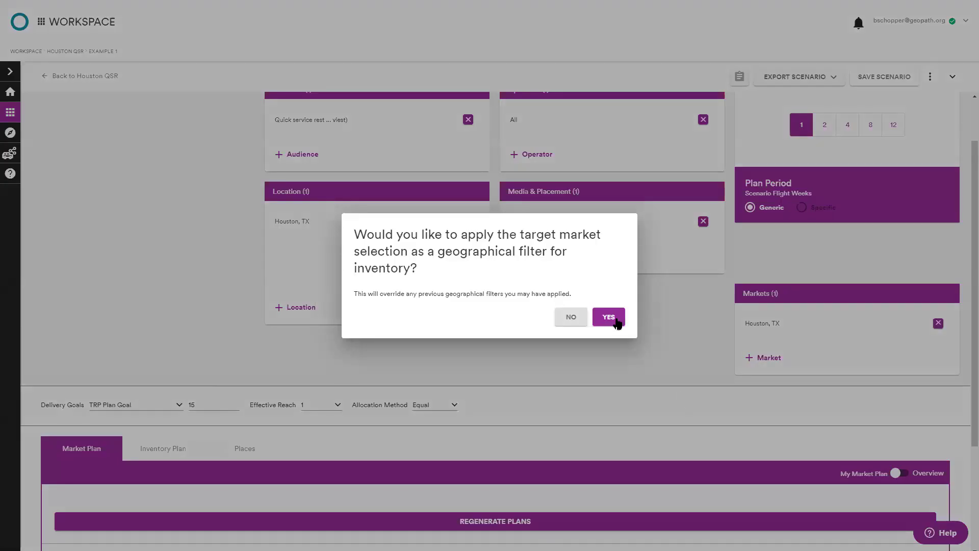
{"action": "left_click", "coordinate": [610, 317]}
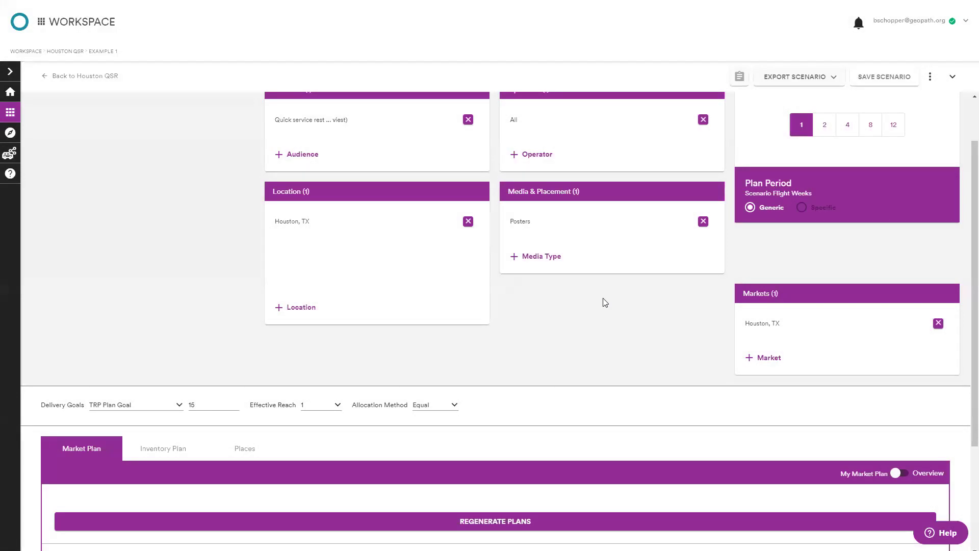
Step: Regenerate the plans for the Houston, TX market and review plan 1A against the scenario settings
{"action": "left_click", "coordinate": [511, 519]}
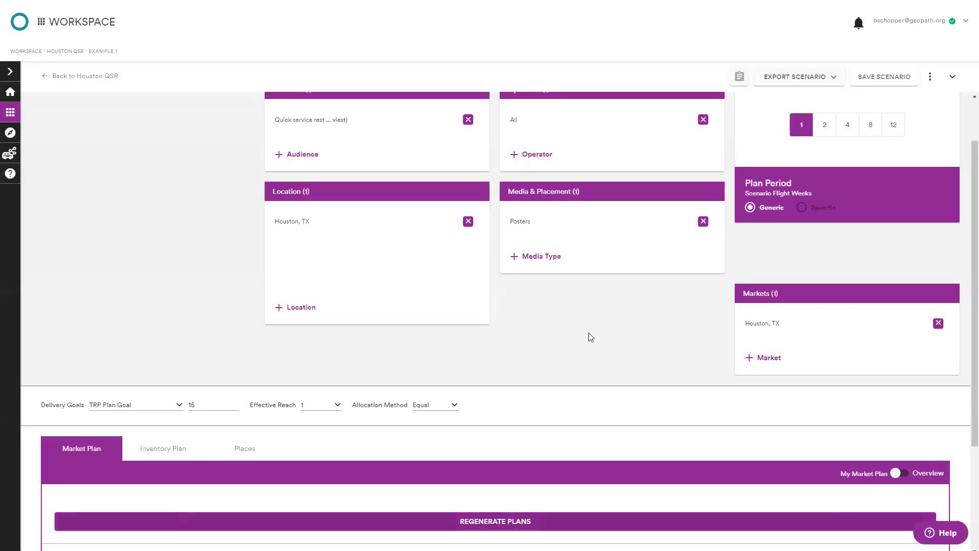
{"action": "scroll", "coordinate": [586, 334], "scroll_direction": "down", "scroll_amount": 3}
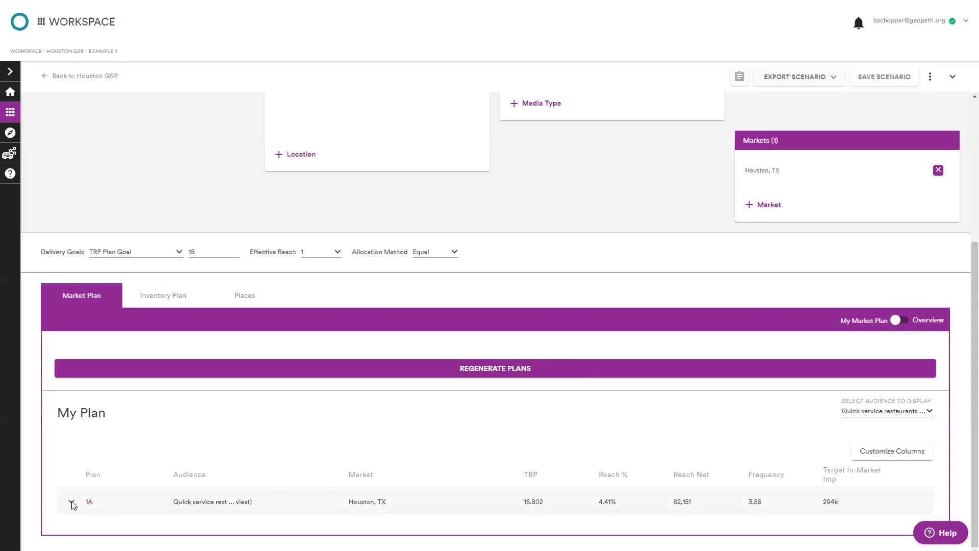
{"action": "scroll", "coordinate": [247, 474], "scroll_direction": "up", "scroll_amount": 3}
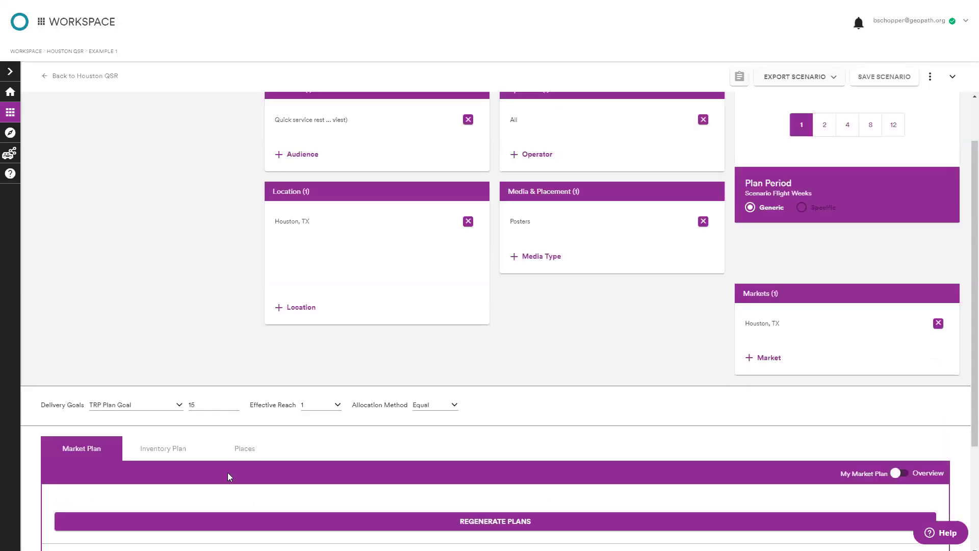
{"action": "scroll", "coordinate": [548, 383], "scroll_direction": "up", "scroll_amount": 1}
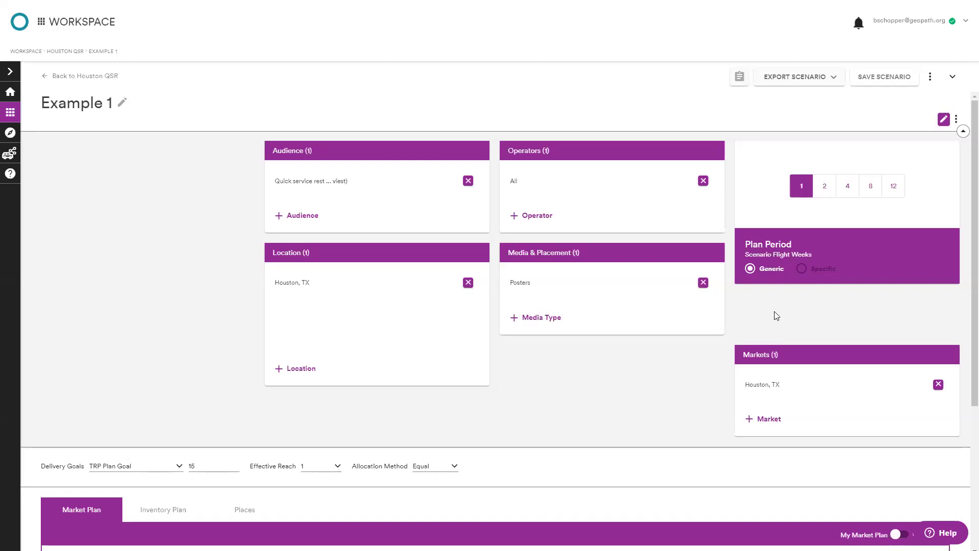
{"action": "scroll", "coordinate": [776, 315], "scroll_direction": "down", "scroll_amount": 4}
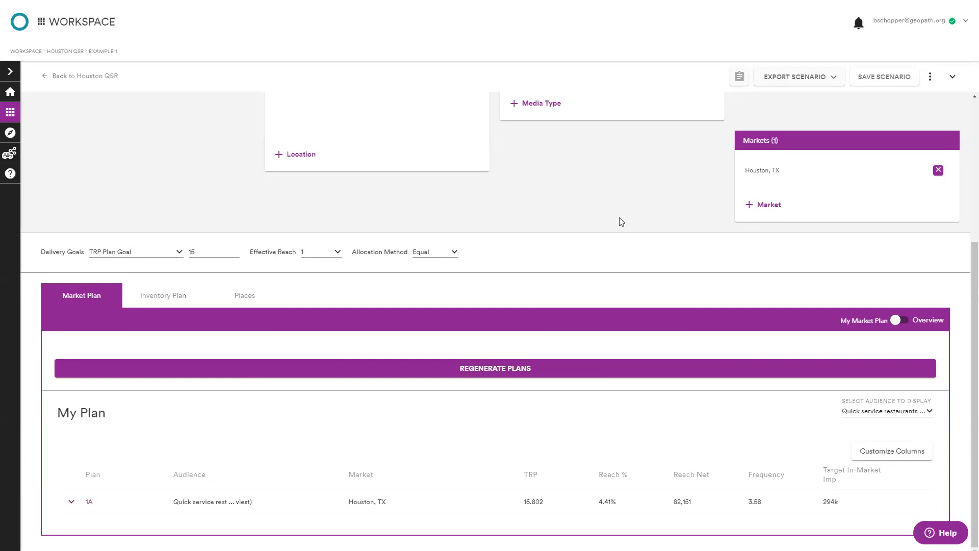
Step: Expand plan 1A in My Plan and examine its media type breakdown, including the required spots
{"action": "left_click", "coordinate": [72, 503]}
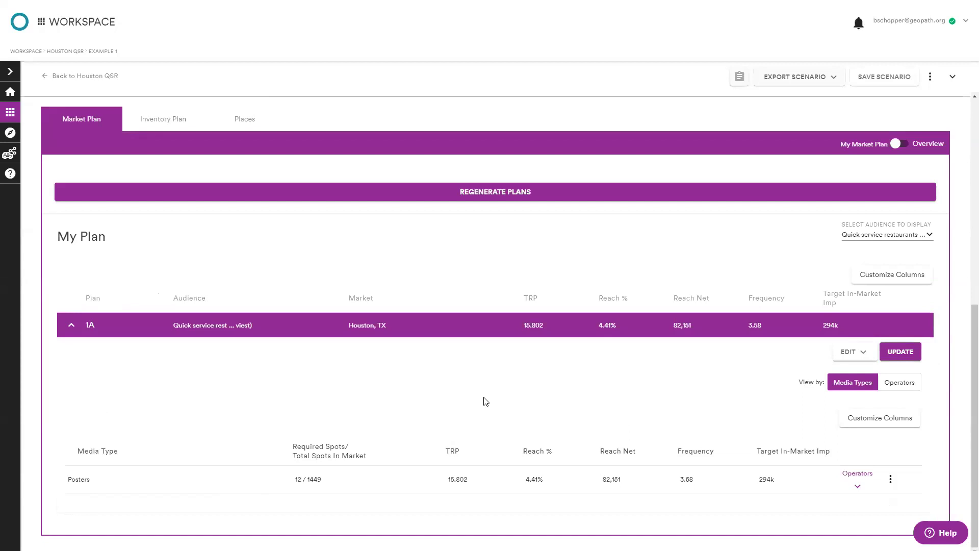
{"action": "scroll", "coordinate": [472, 414], "scroll_direction": "up", "scroll_amount": 1}
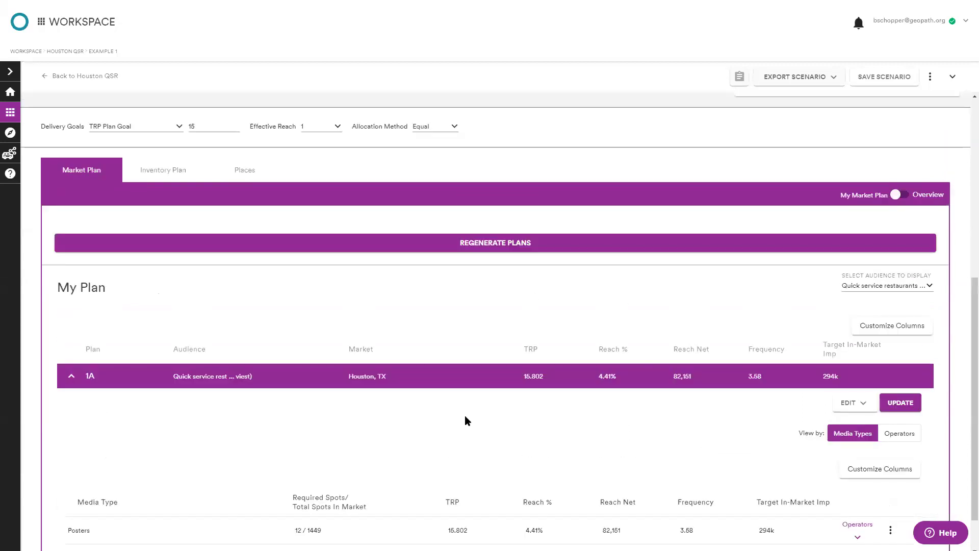
{"action": "scroll", "coordinate": [398, 462], "scroll_direction": "up", "scroll_amount": 1}
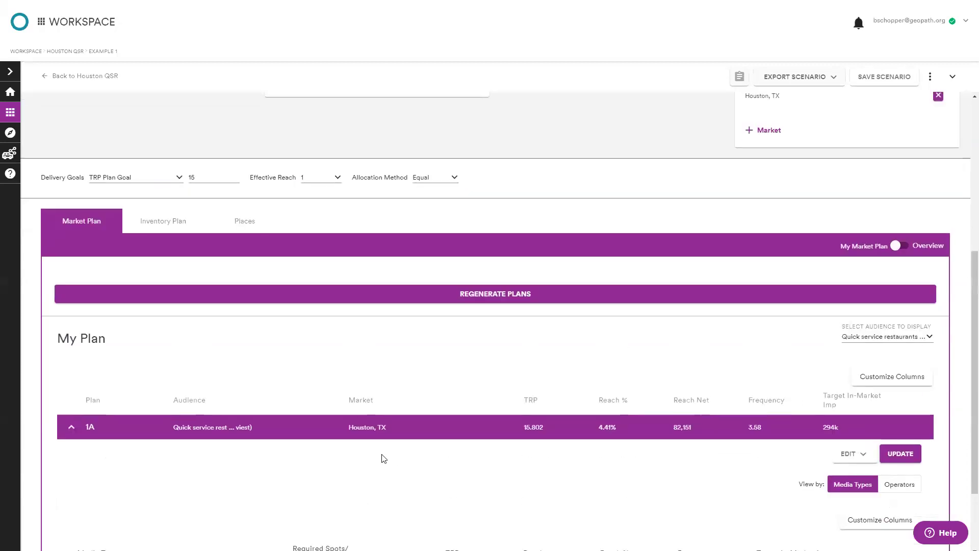
{"action": "scroll", "coordinate": [380, 456], "scroll_direction": "down", "scroll_amount": 2}
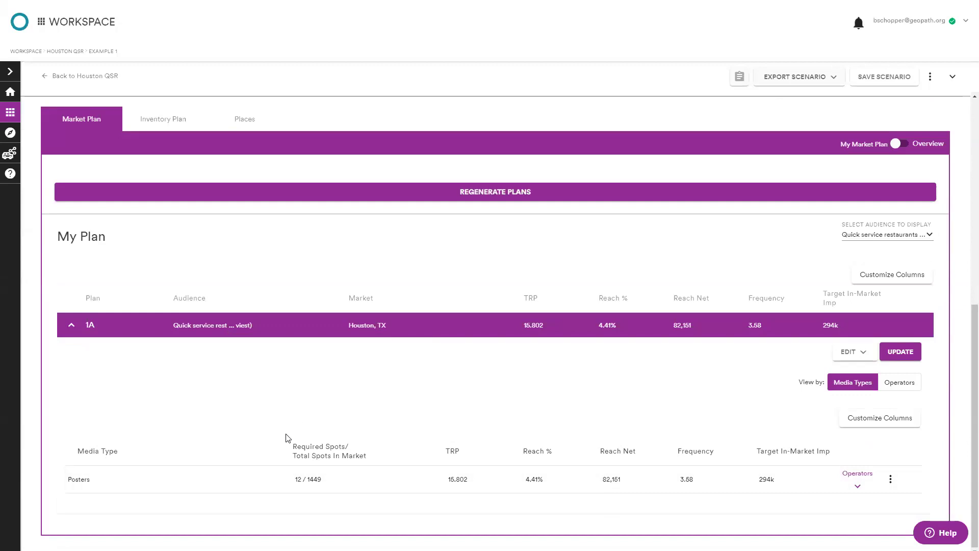
Step: Expand the operators of the Posters media type and examine the spots in market for each operator
{"action": "left_click", "coordinate": [857, 486]}
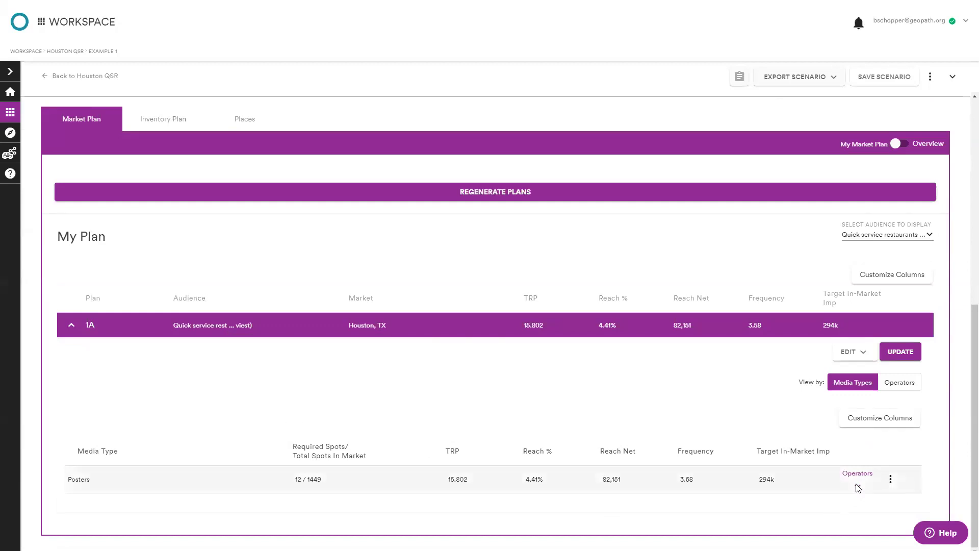
{"action": "scroll", "coordinate": [666, 395], "scroll_direction": "down", "scroll_amount": 2}
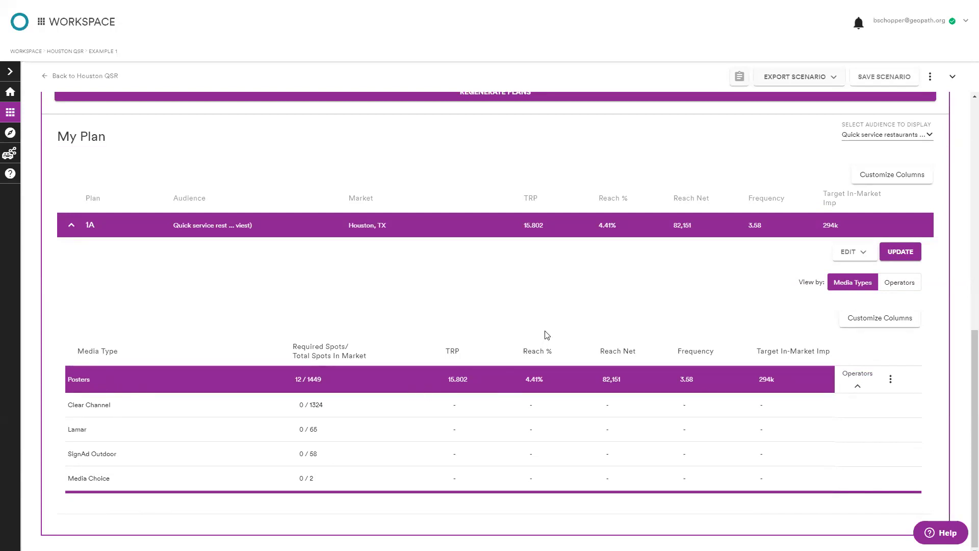
{"action": "scroll", "coordinate": [547, 335], "scroll_direction": "up", "scroll_amount": 4}
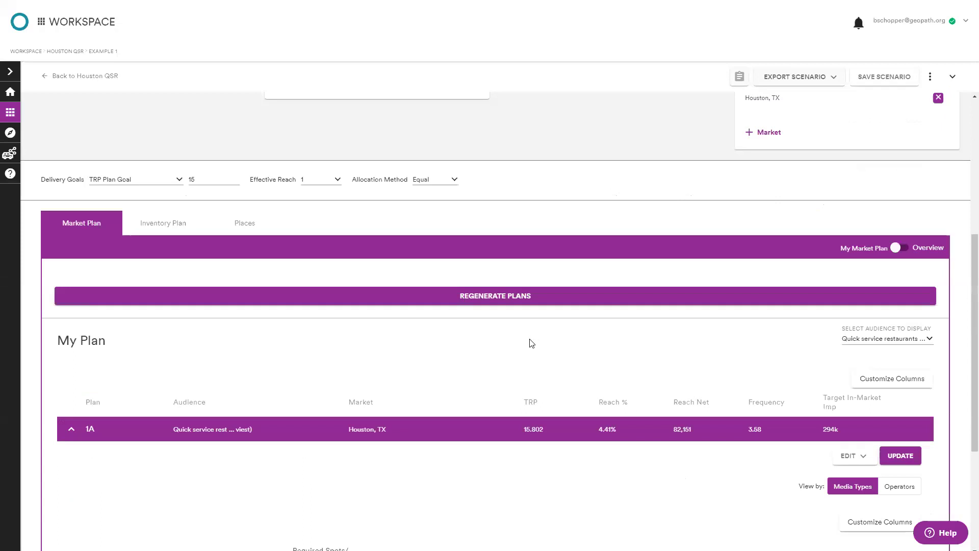
{"action": "scroll", "coordinate": [515, 343], "scroll_direction": "down", "scroll_amount": 3}
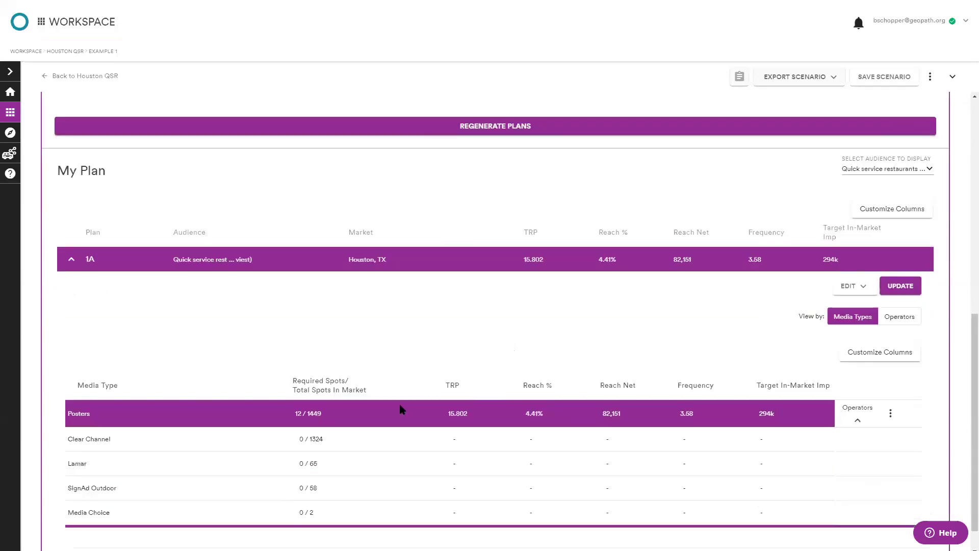
{"action": "scroll", "coordinate": [400, 405], "scroll_direction": "down", "scroll_amount": 1}
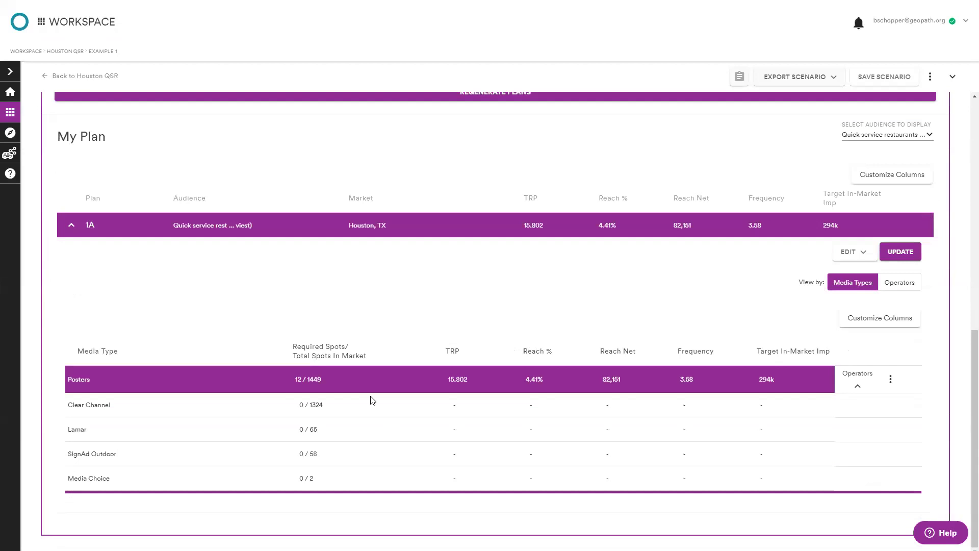
{"action": "scroll", "coordinate": [204, 401], "scroll_direction": "up", "scroll_amount": 5}
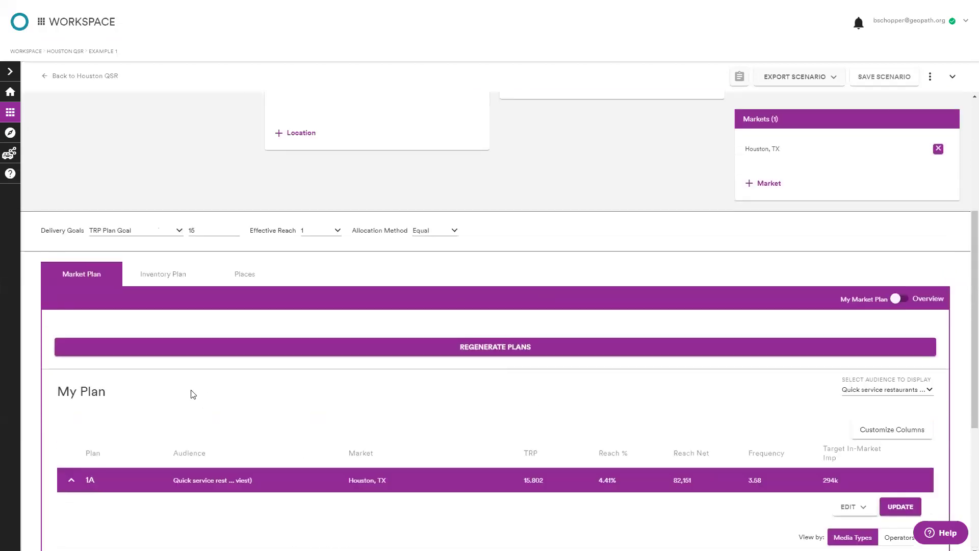
Step: Open the Inventory Plan and examine the options for adding inventory by file, saved inventory set and spot IDs
{"action": "left_click", "coordinate": [161, 276]}
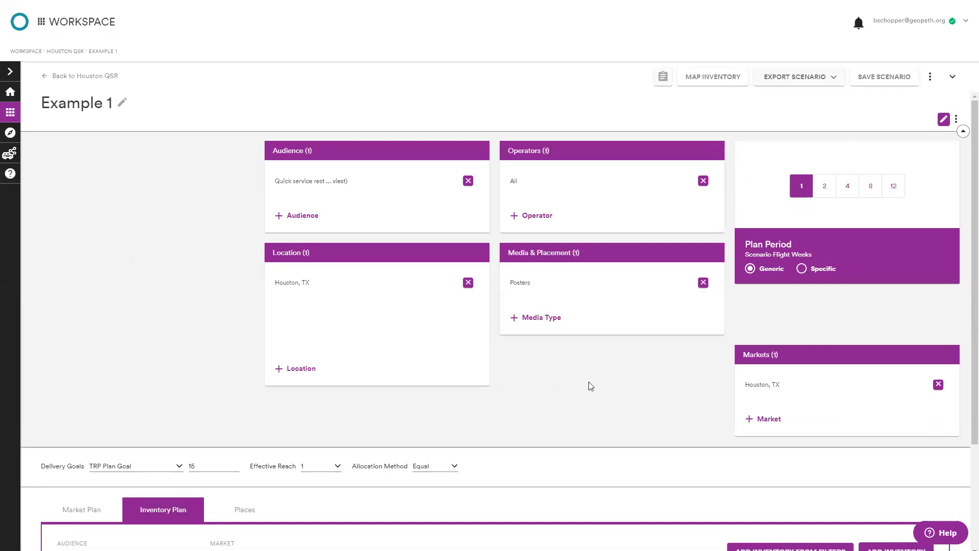
{"action": "scroll", "coordinate": [552, 382], "scroll_direction": "down", "scroll_amount": 3}
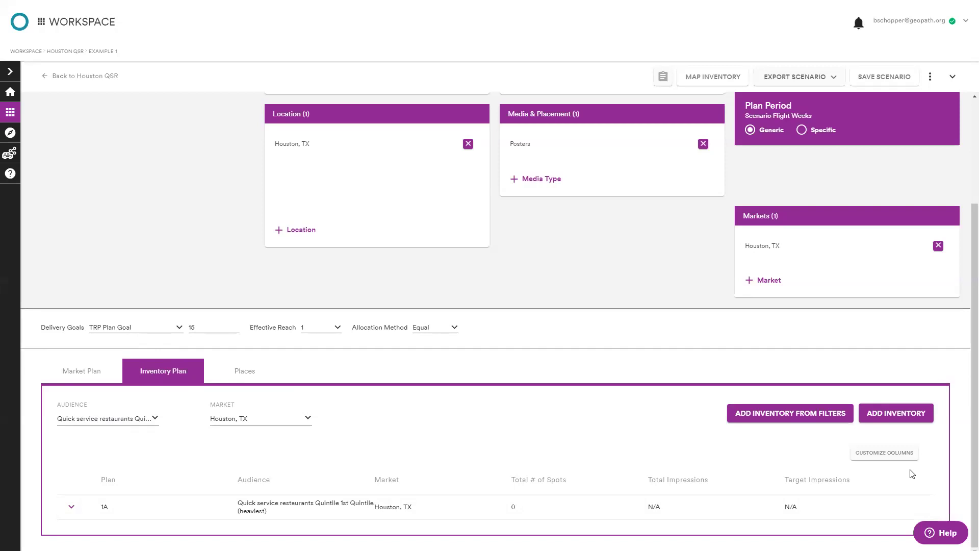
{"action": "left_click", "coordinate": [903, 415]}
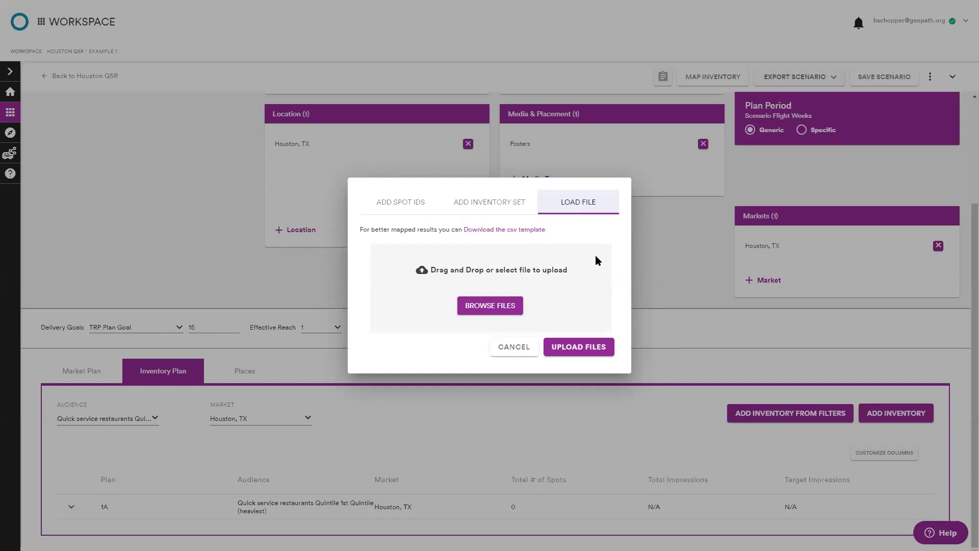
{"action": "left_click", "coordinate": [514, 202]}
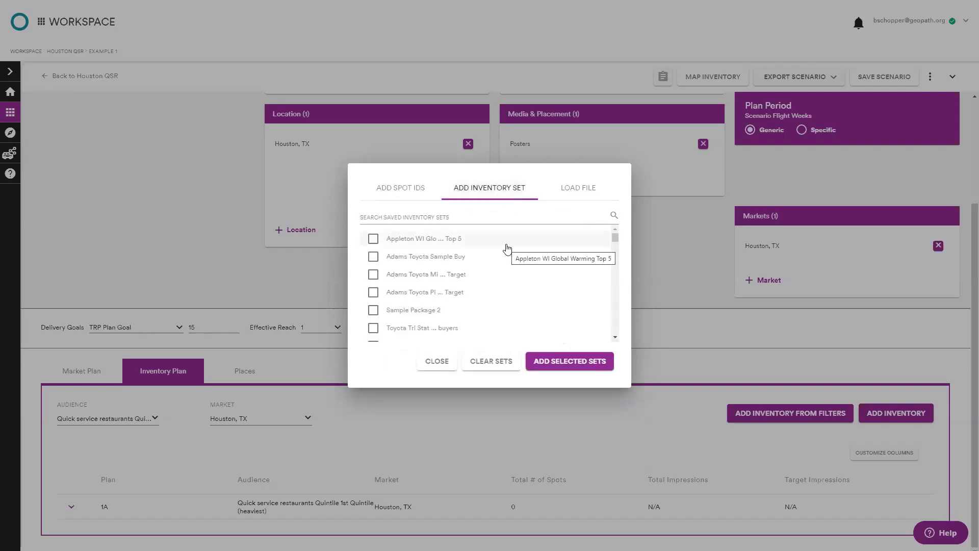
{"action": "scroll", "coordinate": [502, 246], "scroll_direction": "down", "scroll_amount": 2}
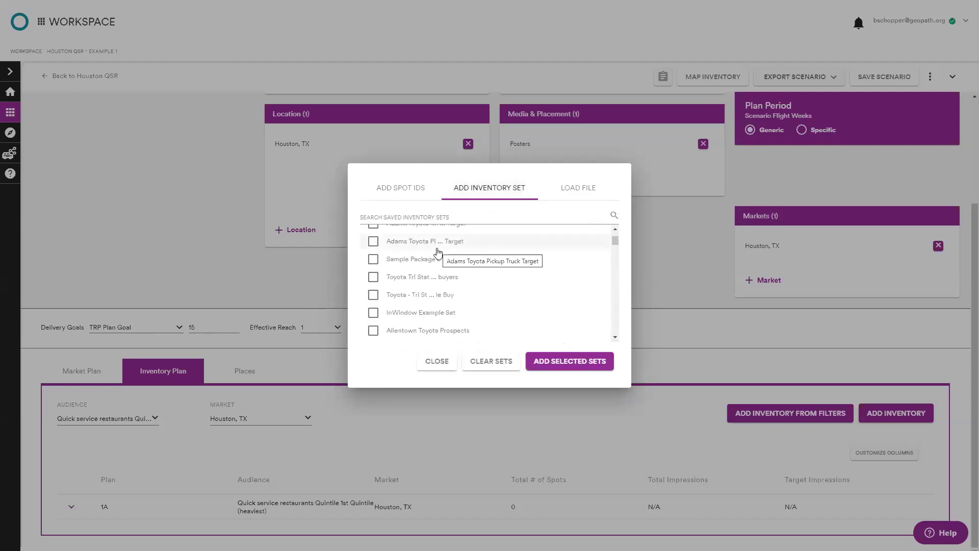
{"action": "scroll", "coordinate": [438, 252], "scroll_direction": "up", "scroll_amount": 2}
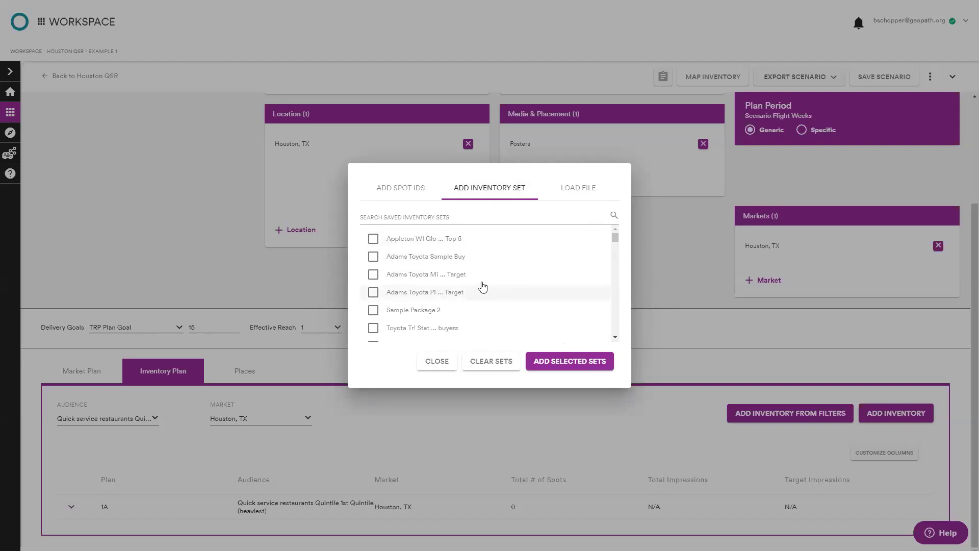
{"action": "left_click", "coordinate": [401, 187]}
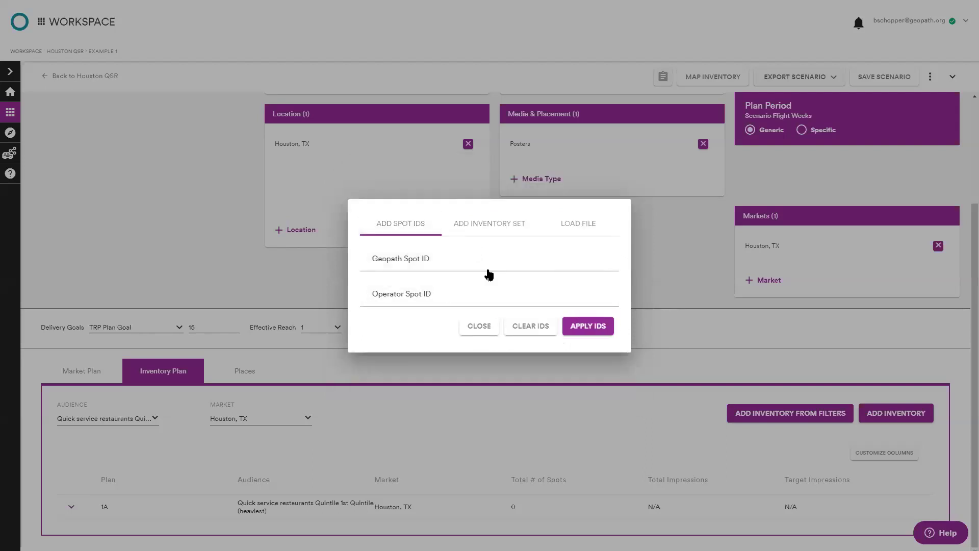
Step: Examine the Geopath Spot ID and Operator Spot ID entry fields, then close the inventory dialog without adding IDs
{"action": "left_click", "coordinate": [443, 270]}
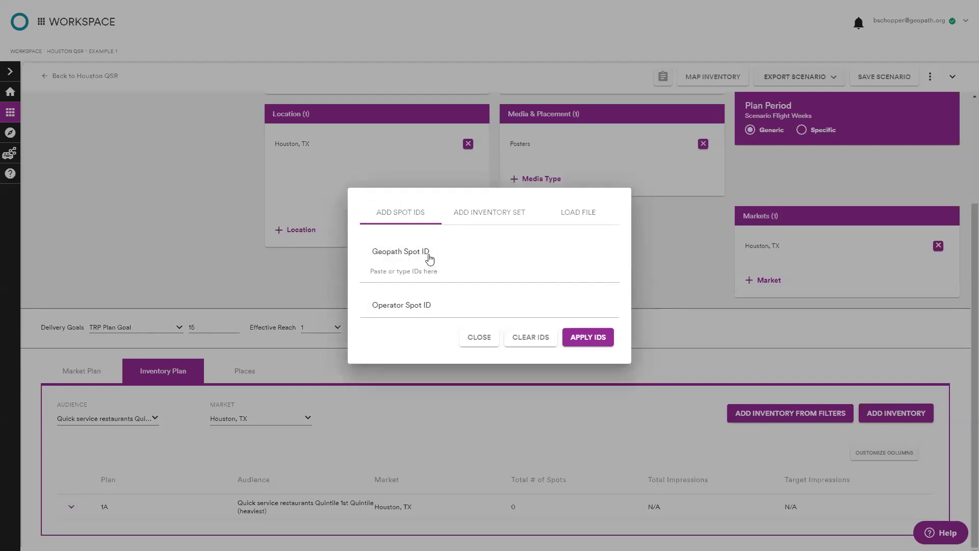
{"action": "left_click", "coordinate": [422, 316]}
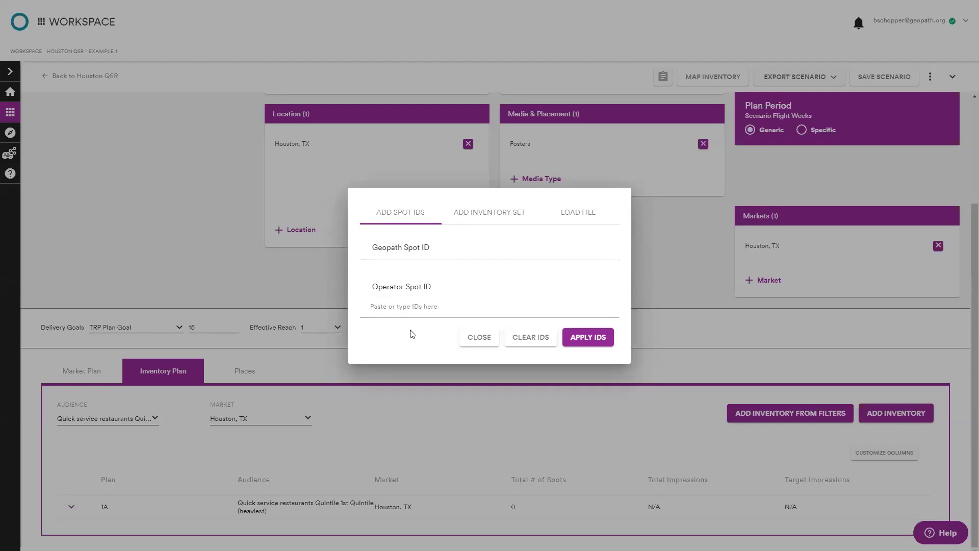
{"action": "left_click", "coordinate": [479, 338]}
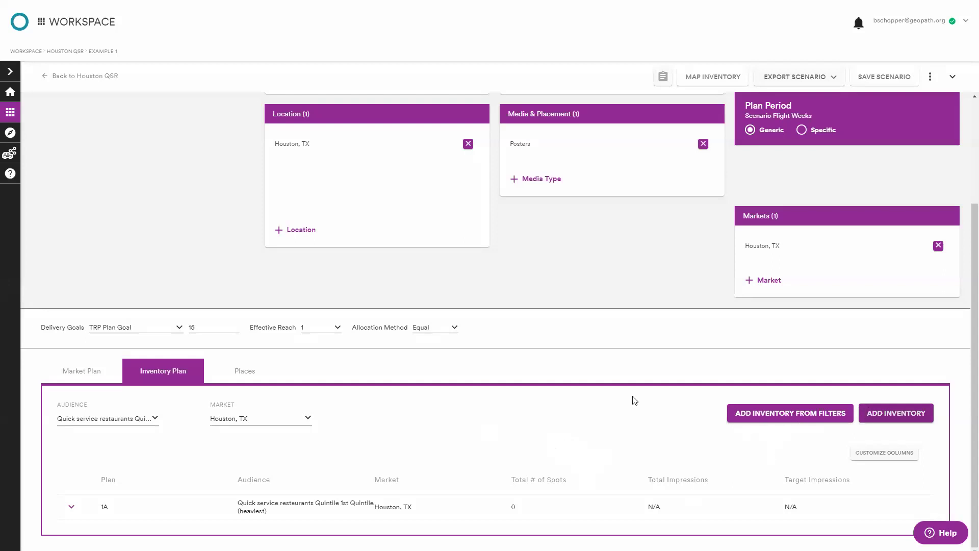
Step: Add inventory to plan 1A from the scenario filters for Houston, TX posters
{"action": "scroll", "coordinate": [534, 432], "scroll_direction": "up", "scroll_amount": 3}
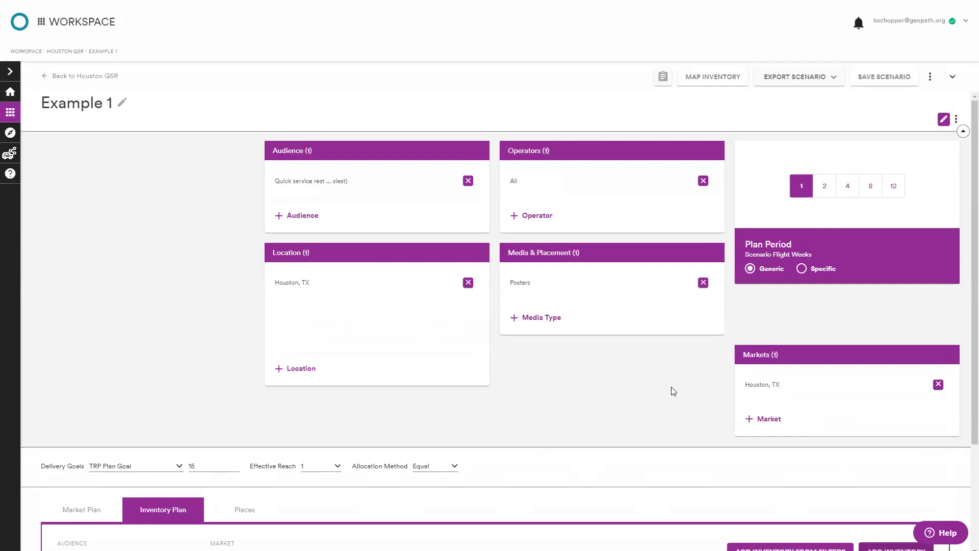
{"action": "scroll", "coordinate": [570, 412], "scroll_direction": "down", "scroll_amount": 3}
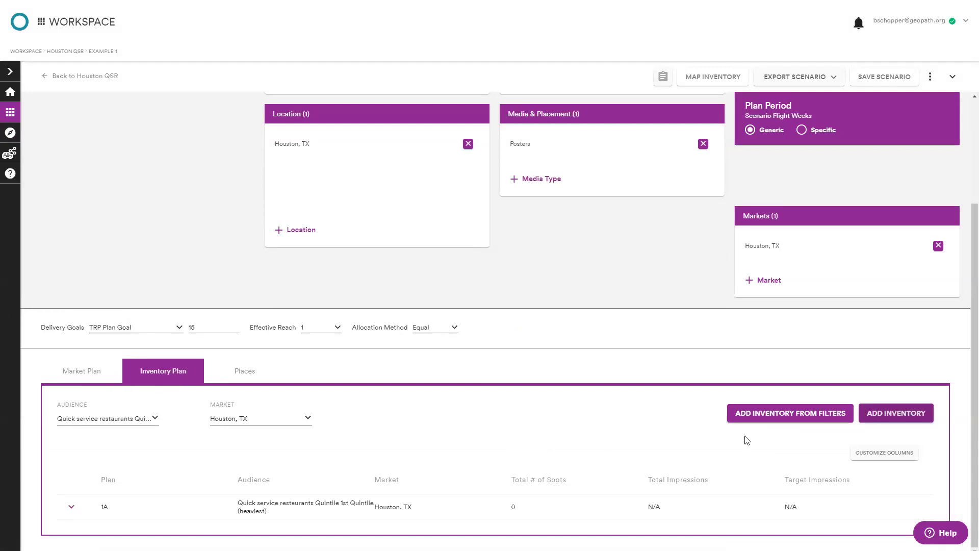
{"action": "left_click", "coordinate": [757, 417]}
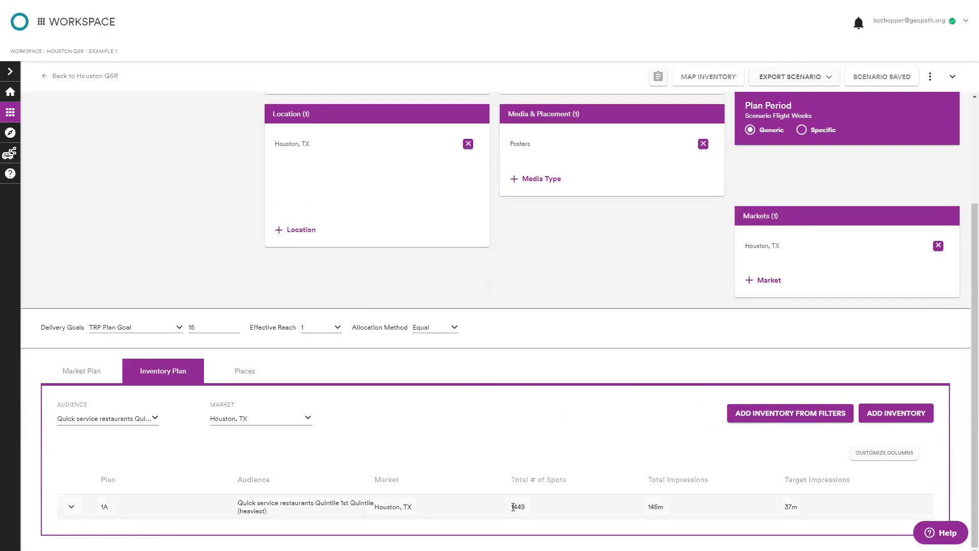
Step: Expand plan 1A in the Inventory Plan and examine its individual spots, their measures and the totals
{"action": "left_click", "coordinate": [71, 507]}
{"action": "scroll", "coordinate": [424, 426], "scroll_direction": "down", "scroll_amount": 4}
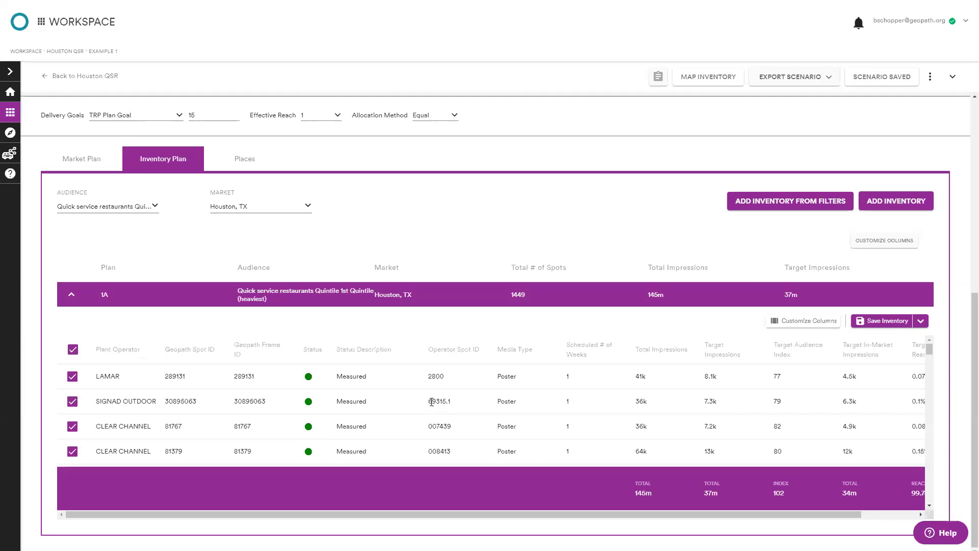
{"action": "scroll", "coordinate": [431, 402], "scroll_direction": "down", "scroll_amount": 5}
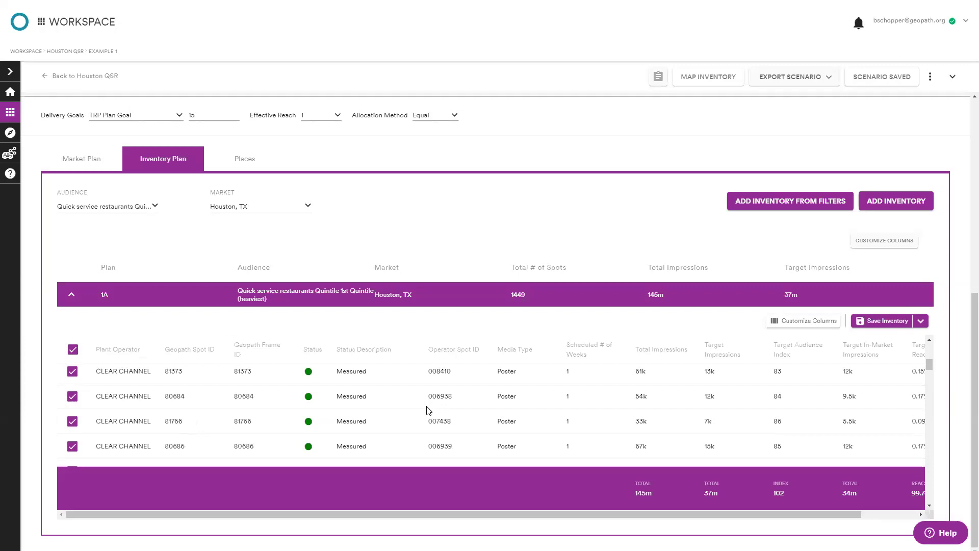
{"action": "scroll", "coordinate": [427, 410], "scroll_direction": "down", "scroll_amount": 10}
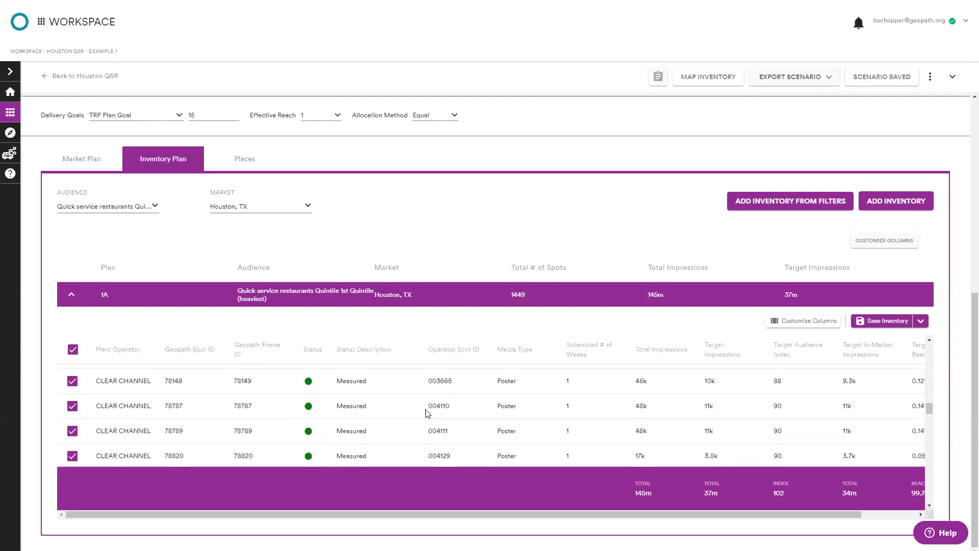
{"action": "scroll", "coordinate": [428, 414], "scroll_direction": "down", "scroll_amount": 8}
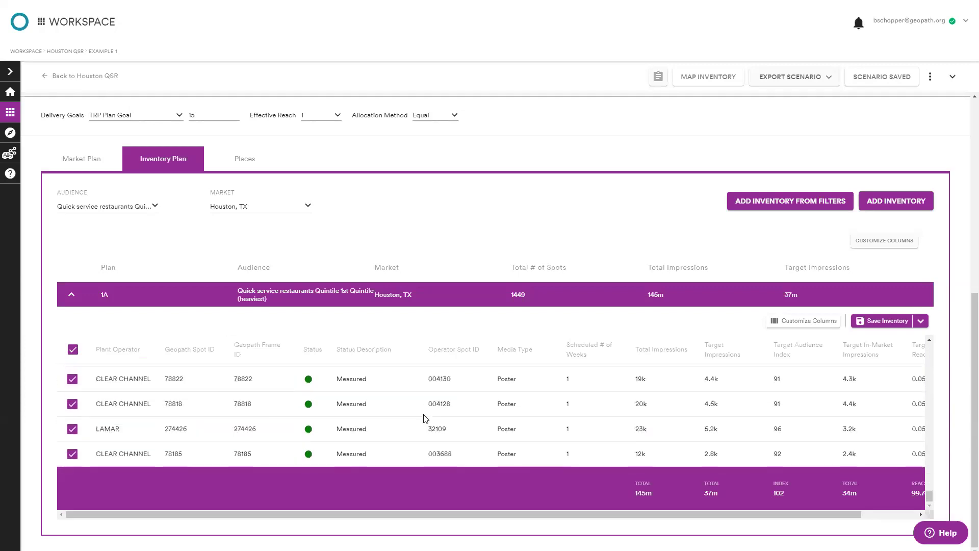
{"action": "scroll", "coordinate": [424, 418], "scroll_direction": "up", "scroll_amount": 15}
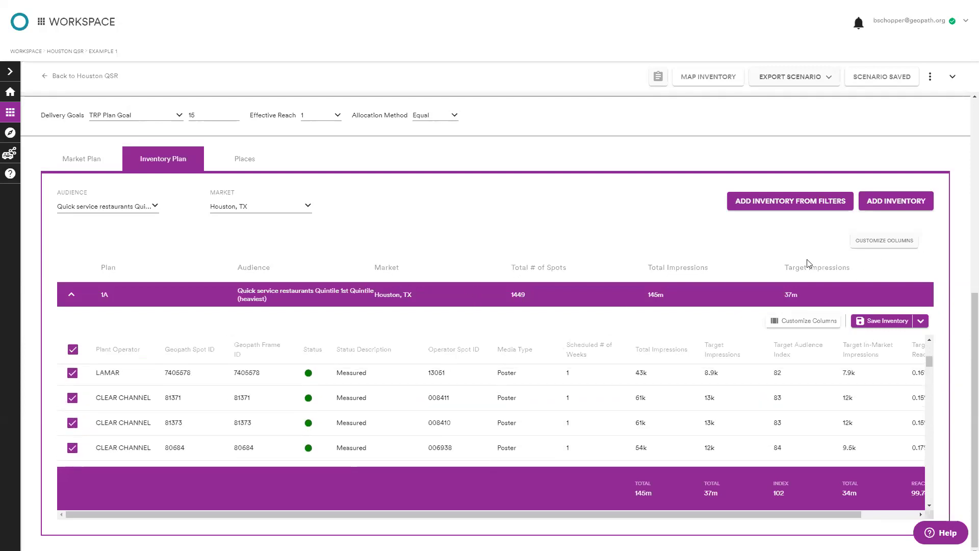
{"action": "left_click_drag", "start_coordinate": [680, 515], "coordinate": [857, 518]}
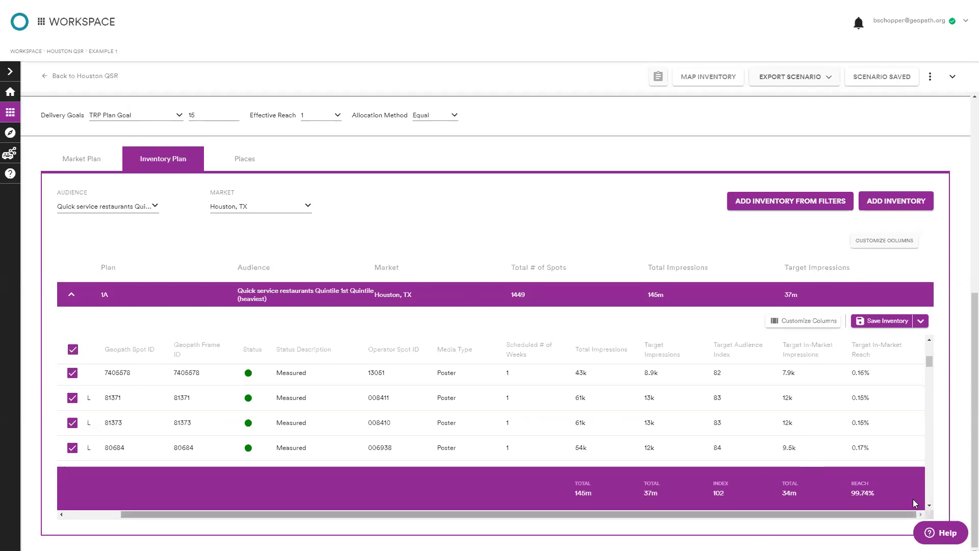
Step: Examine the data columns available for the plan 1A spot table and leave the current view as is
{"action": "left_click", "coordinate": [789, 323]}
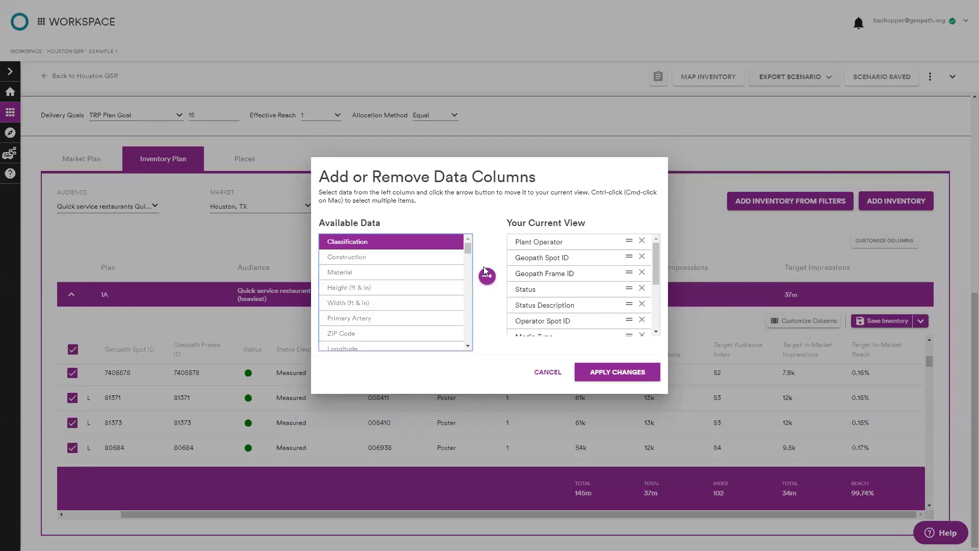
{"action": "scroll", "coordinate": [469, 250], "scroll_direction": "down", "scroll_amount": 1}
{"action": "left_click_drag", "start_coordinate": [469, 250], "coordinate": [488, 352]}
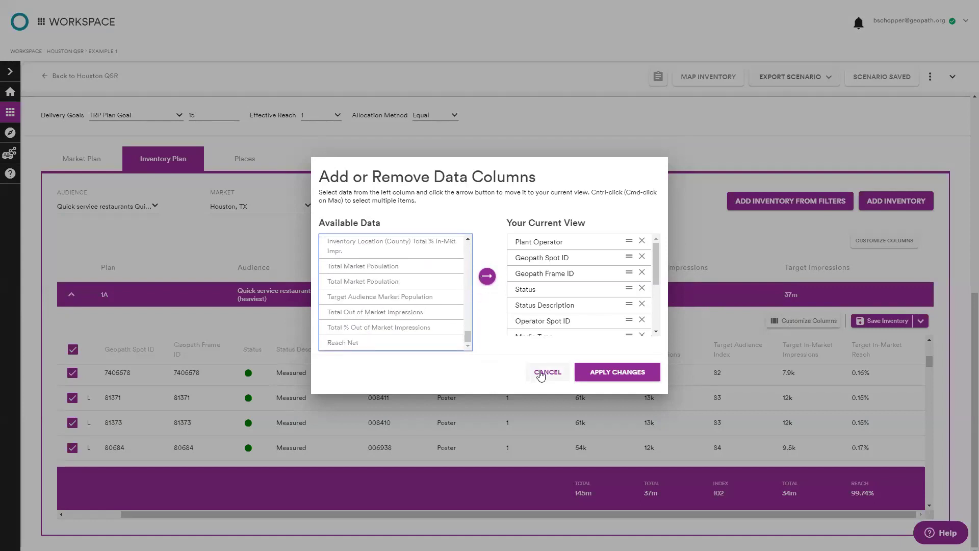
{"action": "left_click", "coordinate": [541, 373]}
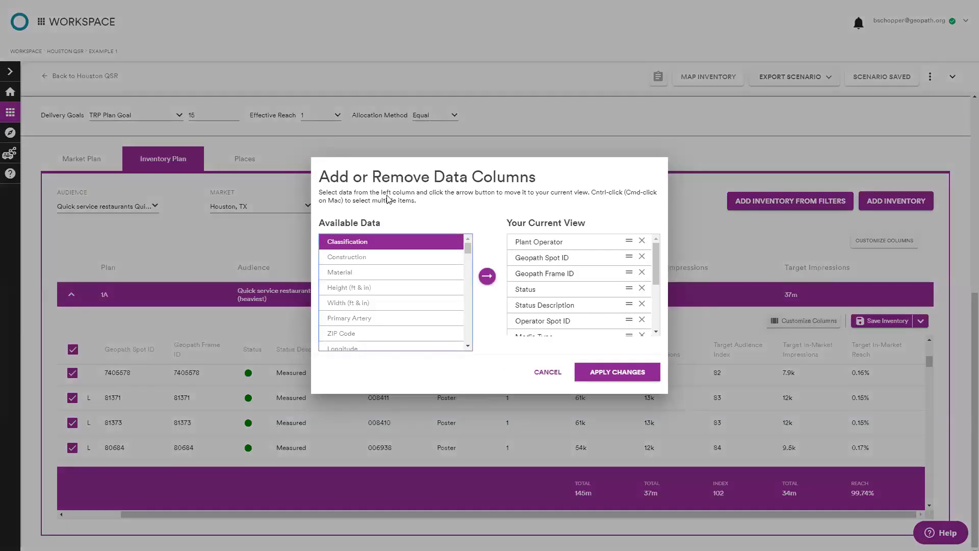
Step: Add the Target In-Market Frequency column to the plan 1A spot table and bring it into view
{"action": "right_click", "coordinate": [395, 210]}
{"action": "left_click", "coordinate": [384, 360]}
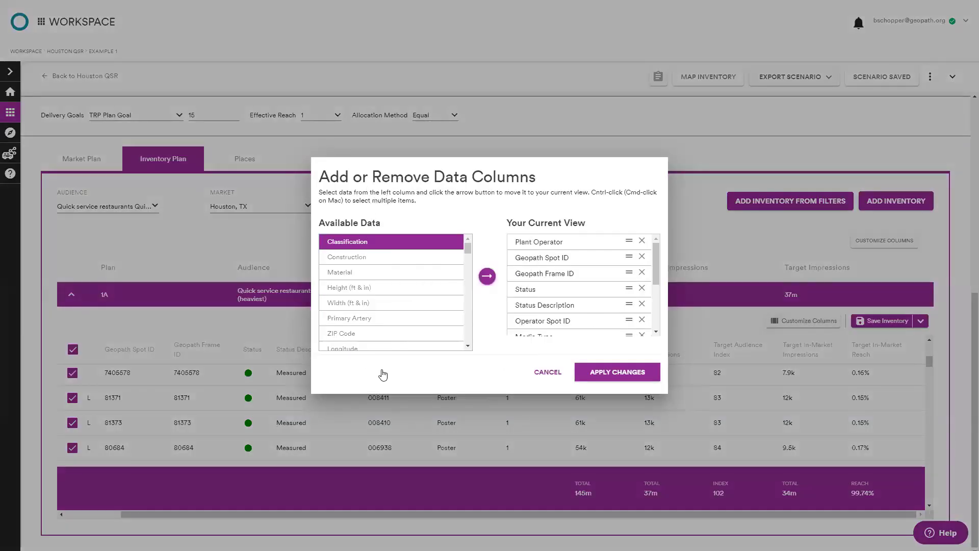
{"action": "scroll", "coordinate": [390, 329], "scroll_direction": "down", "scroll_amount": 5}
{"action": "scroll", "coordinate": [413, 308], "scroll_direction": "down", "scroll_amount": 6}
{"action": "scroll", "coordinate": [413, 308], "scroll_direction": "down", "scroll_amount": 1}
{"action": "scroll", "coordinate": [411, 301], "scroll_direction": "up", "scroll_amount": 1}
{"action": "left_click", "coordinate": [384, 260]}
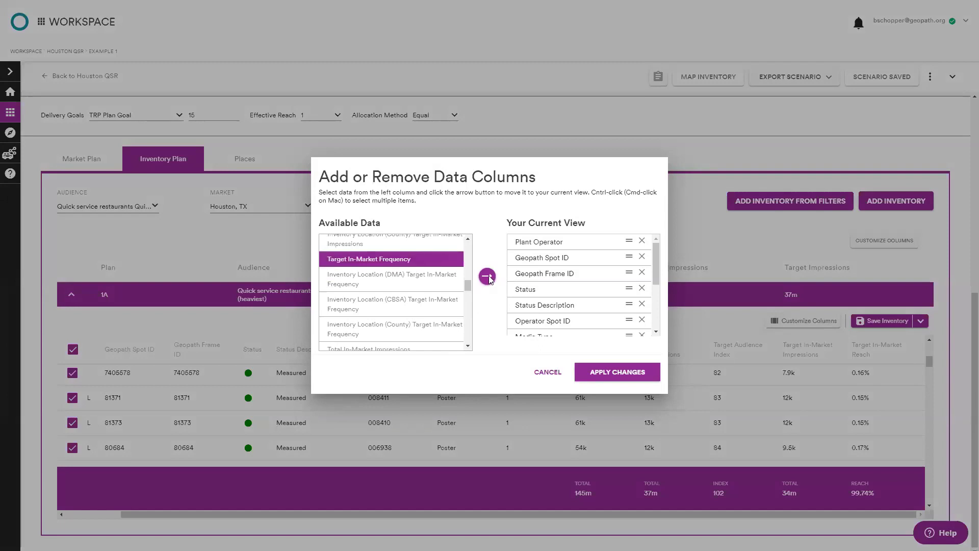
{"action": "left_click", "coordinate": [487, 276]}
{"action": "scroll", "coordinate": [569, 325], "scroll_direction": "down", "scroll_amount": 5}
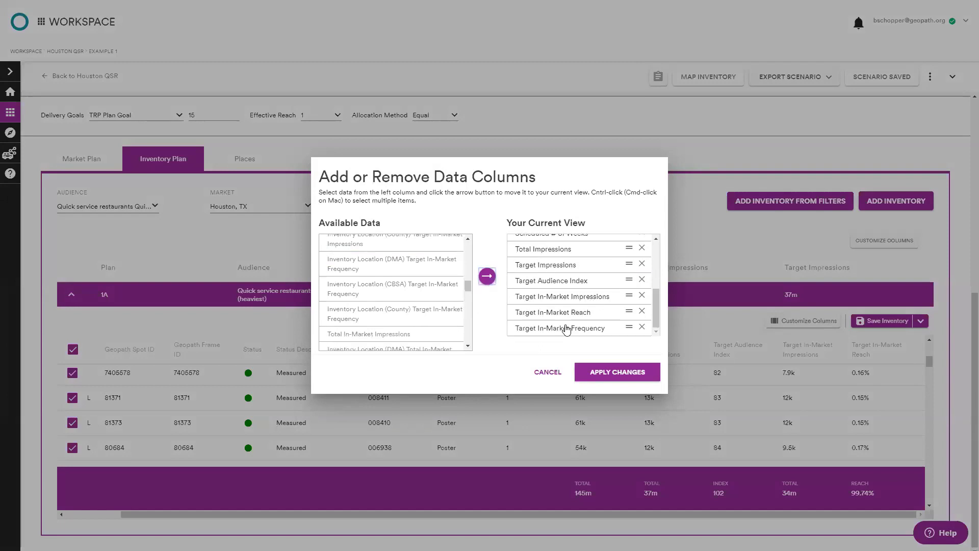
{"action": "left_click", "coordinate": [623, 375]}
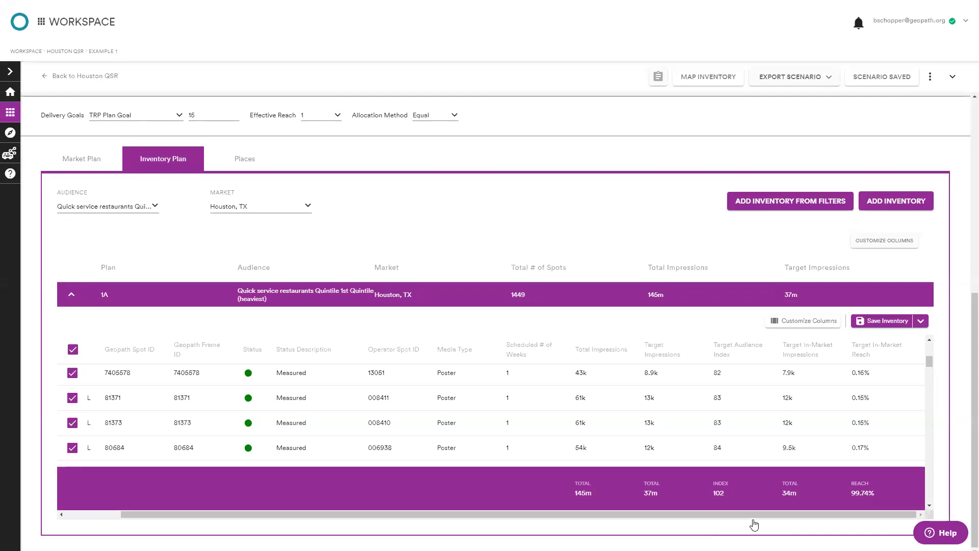
{"action": "left_click_drag", "start_coordinate": [780, 514], "coordinate": [832, 514]}
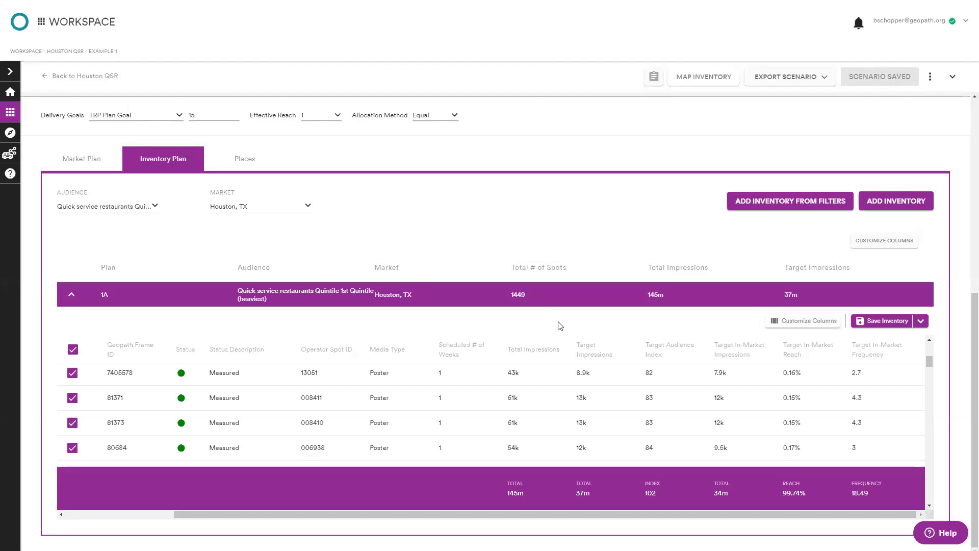
Step: Add the Media Attributes and Thresholds cards to the scenario layout and finish editing the layout
{"action": "scroll", "coordinate": [538, 336], "scroll_direction": "up", "scroll_amount": 4}
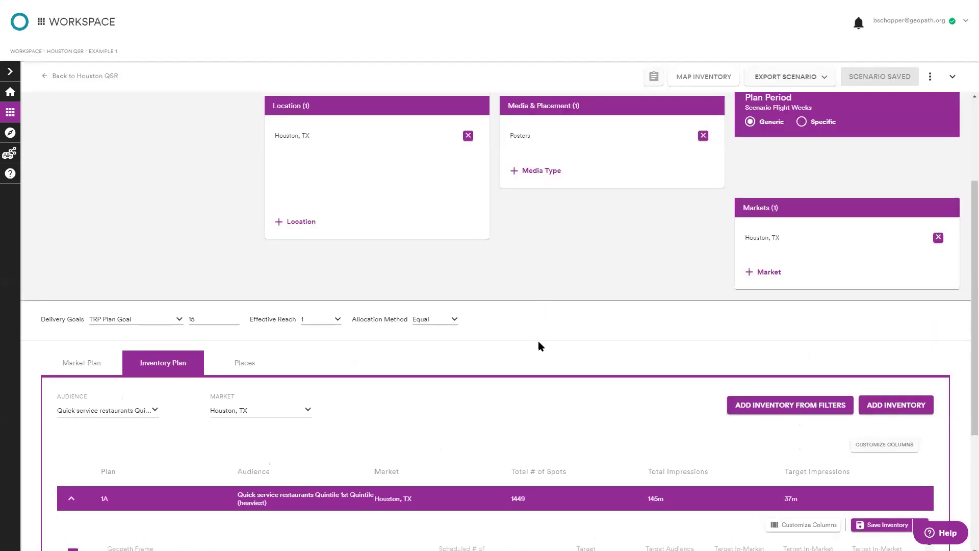
{"action": "scroll", "coordinate": [537, 341], "scroll_direction": "up", "scroll_amount": 2}
{"action": "scroll", "coordinate": [538, 345], "scroll_direction": "up", "scroll_amount": 1}
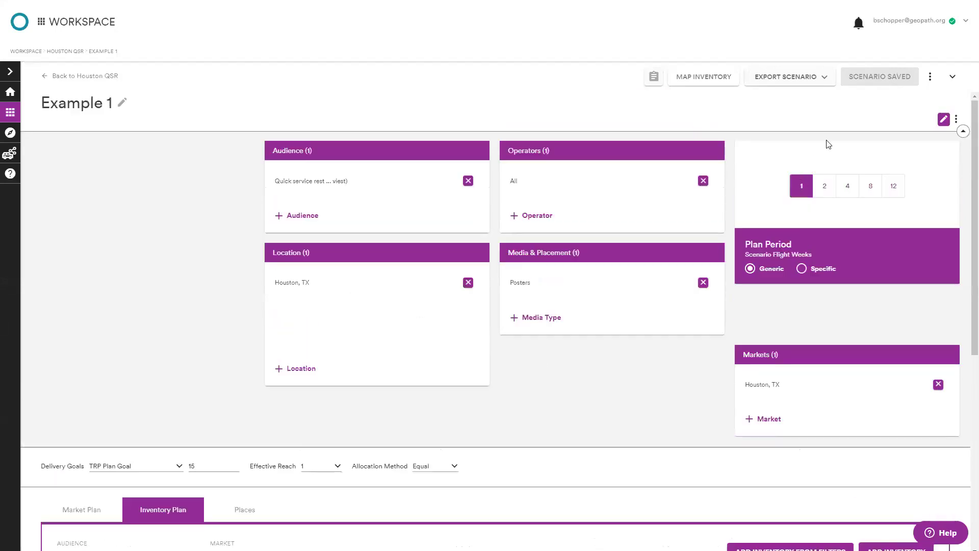
{"action": "left_click", "coordinate": [945, 119]}
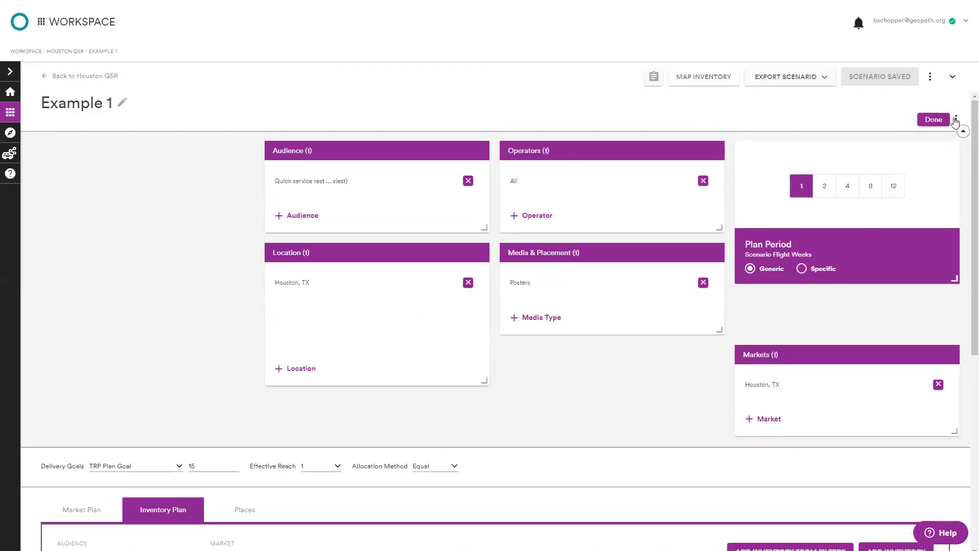
{"action": "left_click", "coordinate": [956, 120]}
{"action": "left_click", "coordinate": [930, 155]}
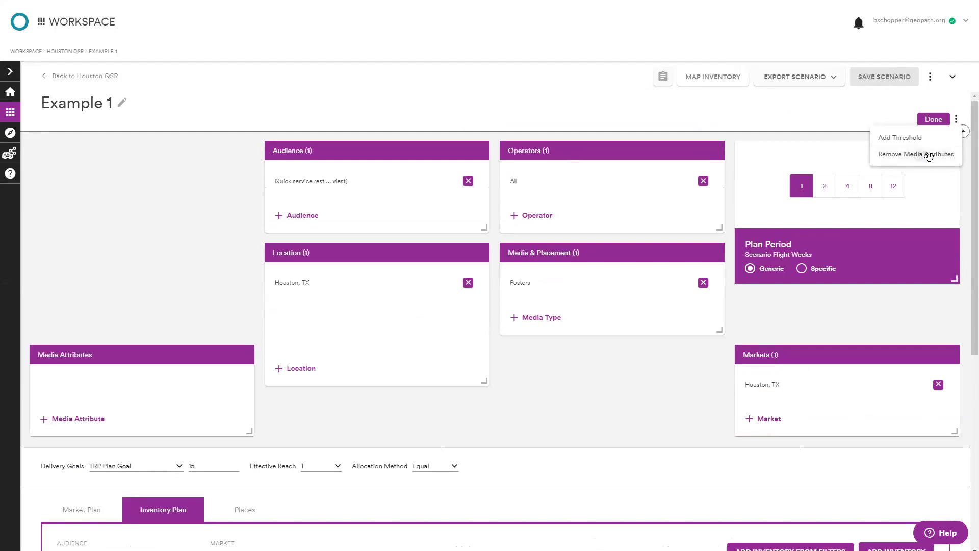
{"action": "left_click", "coordinate": [956, 121]}
{"action": "left_click", "coordinate": [922, 145]}
{"action": "left_click", "coordinate": [934, 120]}
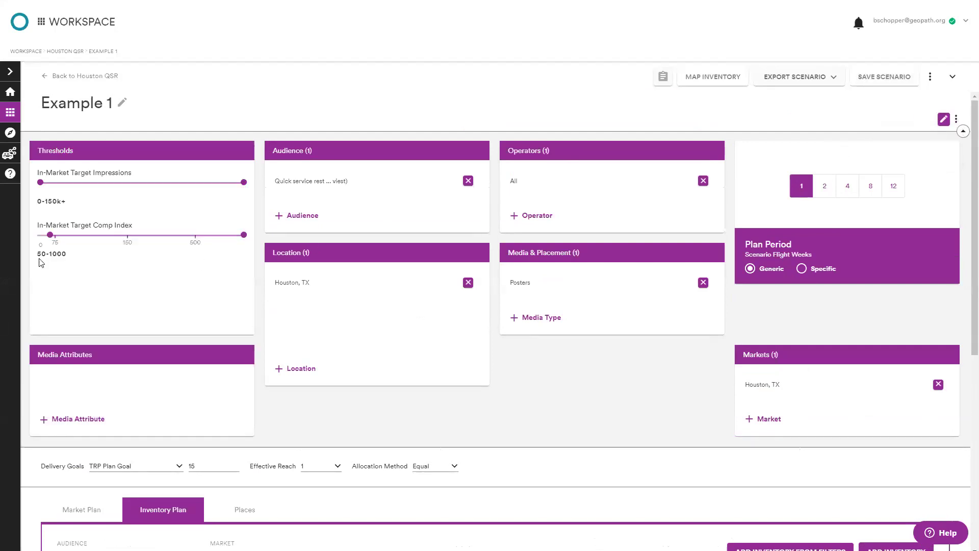
Step: Set the In-Market Target Comp Index threshold to 0-1000 and add Orientation E as a media attribute
{"action": "mouse_move", "coordinate": [48, 235]}
{"action": "left_mouse_down"}
{"action": "mouse_move", "coordinate": [81, 237]}
{"action": "mouse_move", "coordinate": [40, 235]}
{"action": "left_mouse_up"}
{"action": "left_click", "coordinate": [75, 419]}
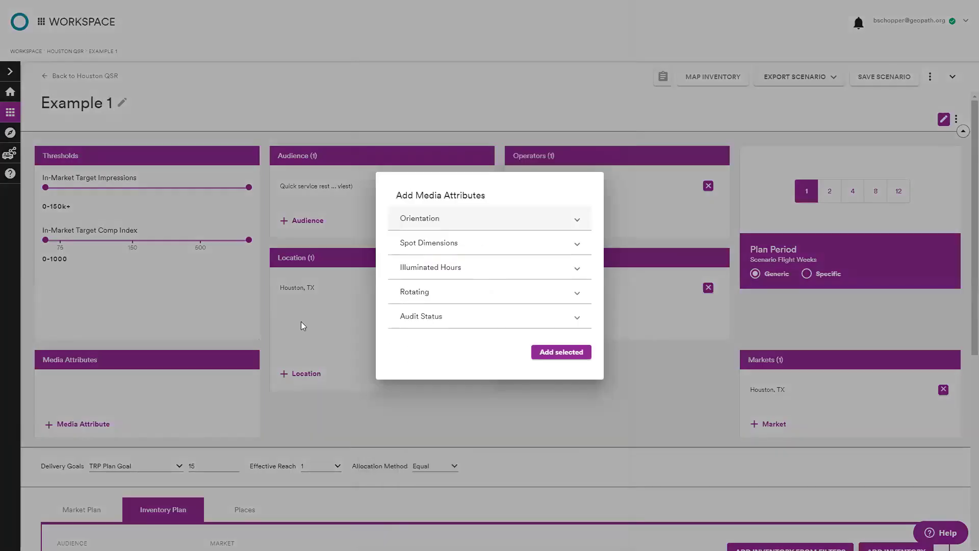
{"action": "left_click", "coordinate": [445, 214]}
{"action": "left_click", "coordinate": [414, 217]}
{"action": "left_click", "coordinate": [558, 393]}
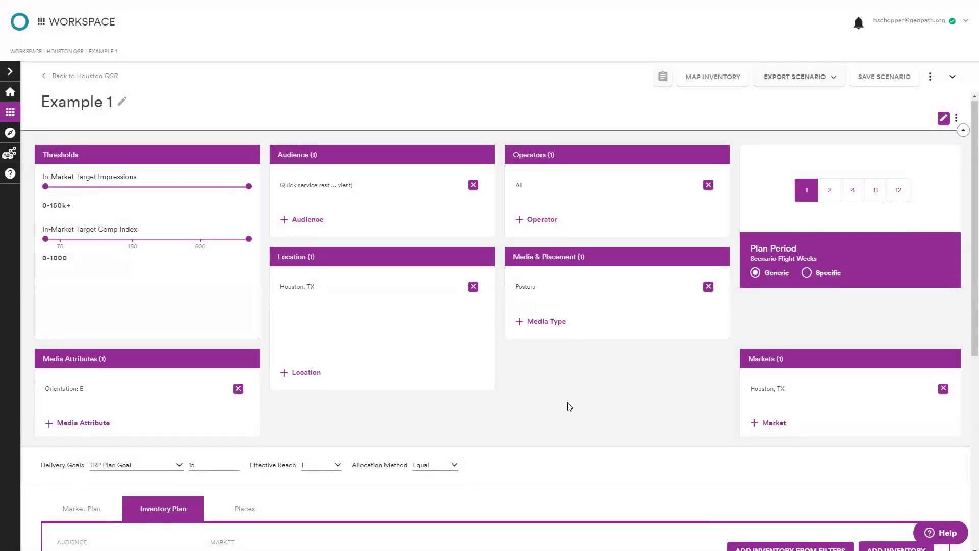
Step: Add inventory from the updated filters, replacing the existing inventory in the plan
{"action": "scroll", "coordinate": [567, 402], "scroll_direction": "down", "scroll_amount": 3}
{"action": "left_click", "coordinate": [789, 408]}
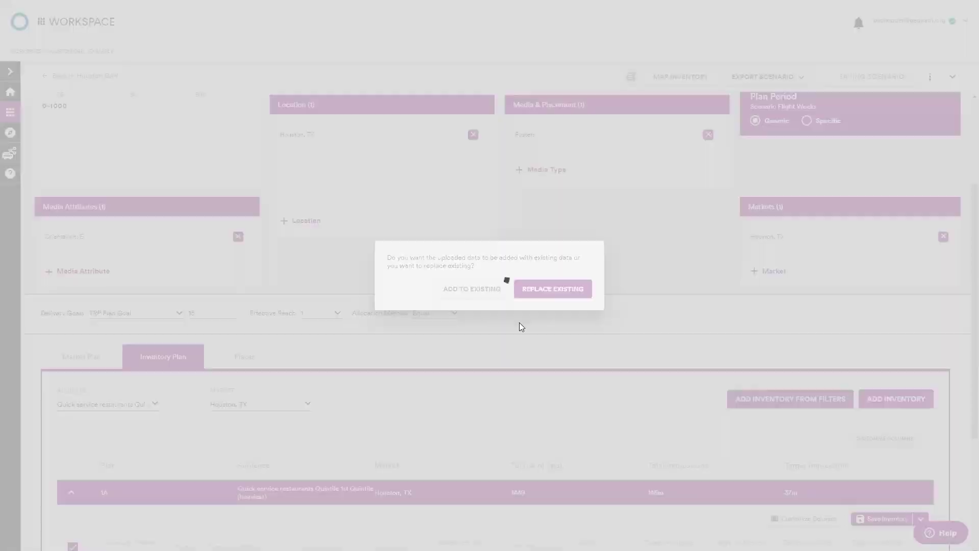
{"action": "left_click", "coordinate": [570, 293]}
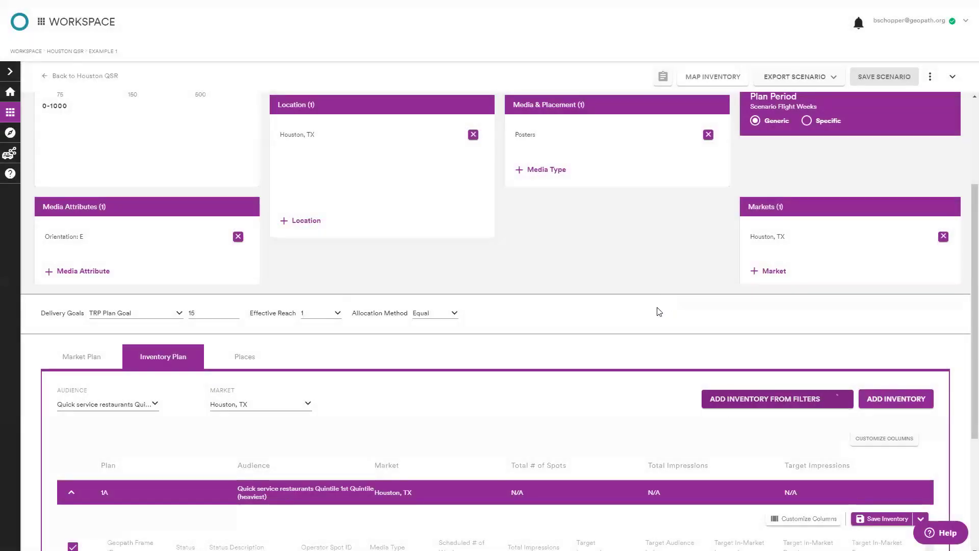
Step: Examine plan 1A's updated spot total, spot list, reach and frequency against the scenario filters
{"action": "scroll", "coordinate": [651, 313], "scroll_direction": "down", "scroll_amount": 2}
{"action": "scroll", "coordinate": [653, 315], "scroll_direction": "down", "scroll_amount": 3}
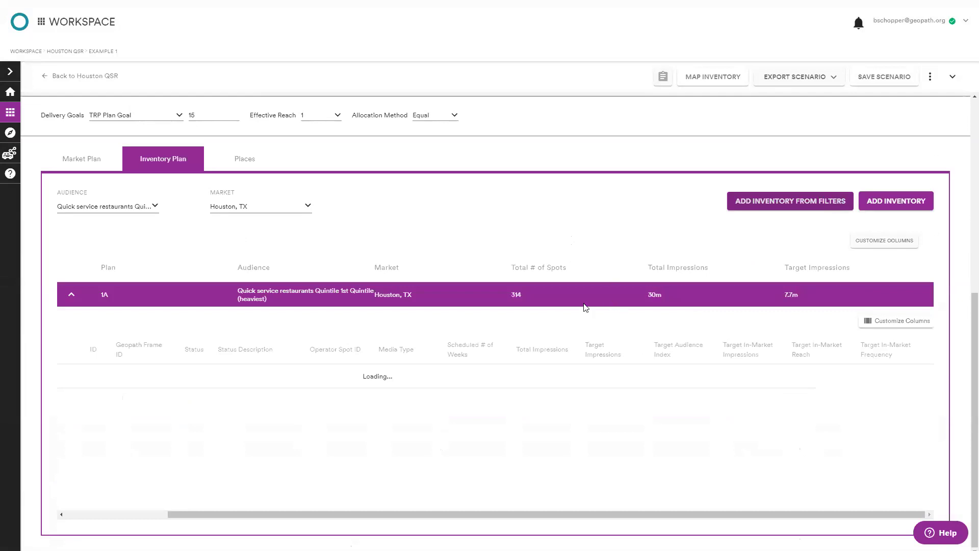
{"action": "scroll", "coordinate": [581, 306], "scroll_direction": "up", "scroll_amount": 1}
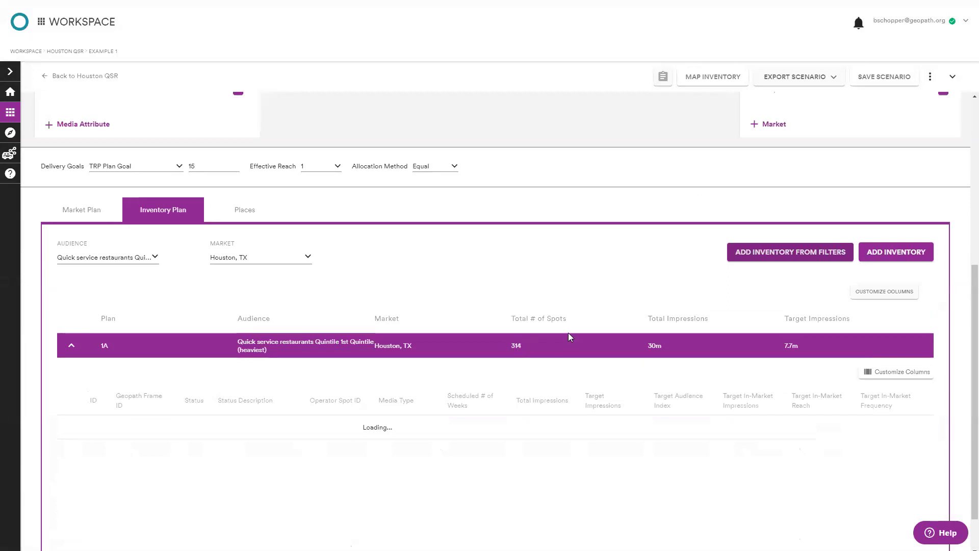
{"action": "scroll", "coordinate": [599, 267], "scroll_direction": "up", "scroll_amount": 1}
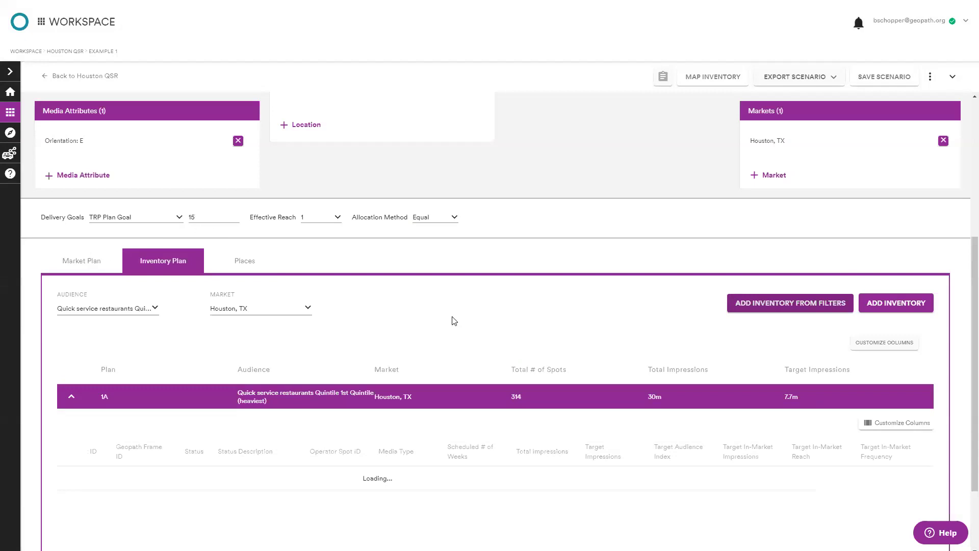
{"action": "scroll", "coordinate": [484, 313], "scroll_direction": "down", "scroll_amount": 2}
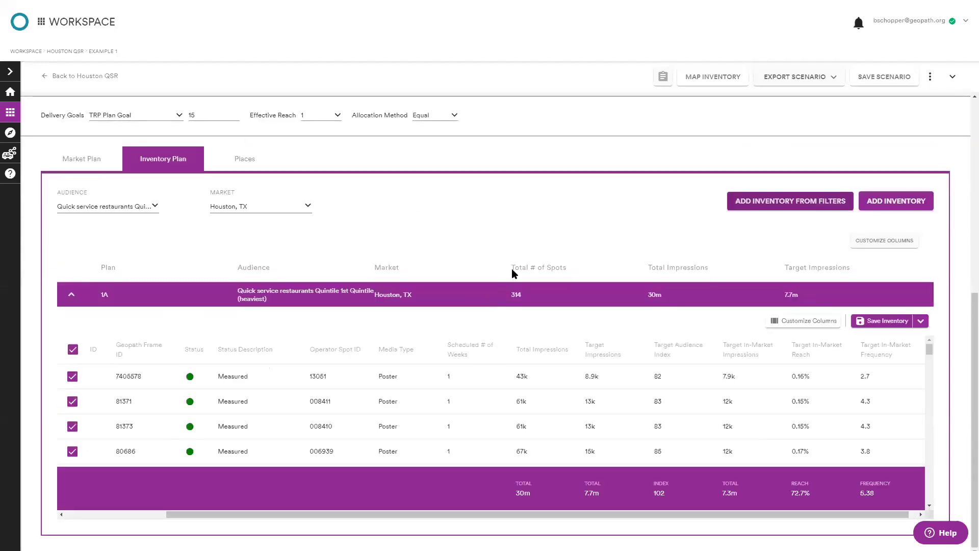
{"action": "scroll", "coordinate": [449, 366], "scroll_direction": "down", "scroll_amount": 1}
{"action": "scroll", "coordinate": [447, 421], "scroll_direction": "up", "scroll_amount": 1}
{"action": "scroll", "coordinate": [138, 408], "scroll_direction": "down", "scroll_amount": 3}
{"action": "scroll", "coordinate": [135, 408], "scroll_direction": "down", "scroll_amount": 3}
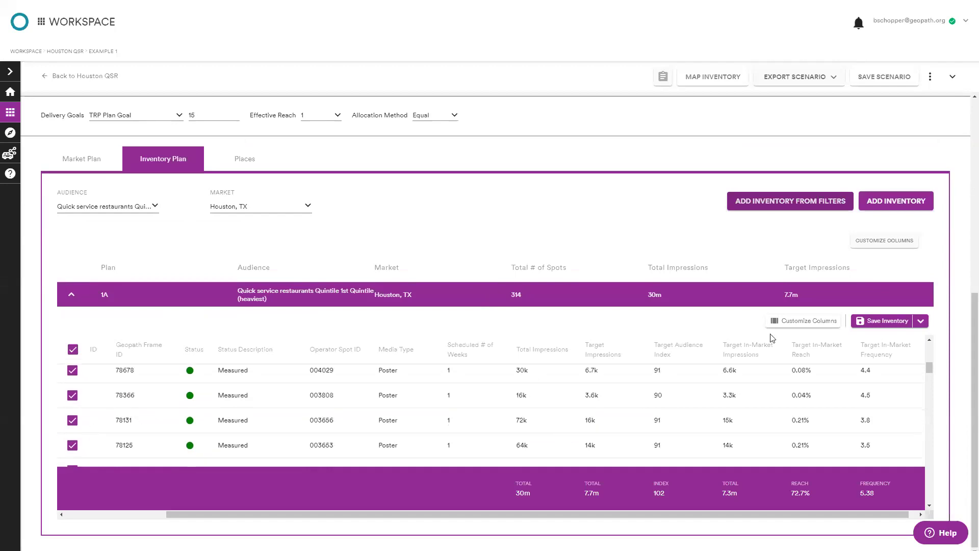
Step: Check the save options for plan 1A's inventory and review the scenario's filter cards
{"action": "left_click", "coordinate": [921, 322]}
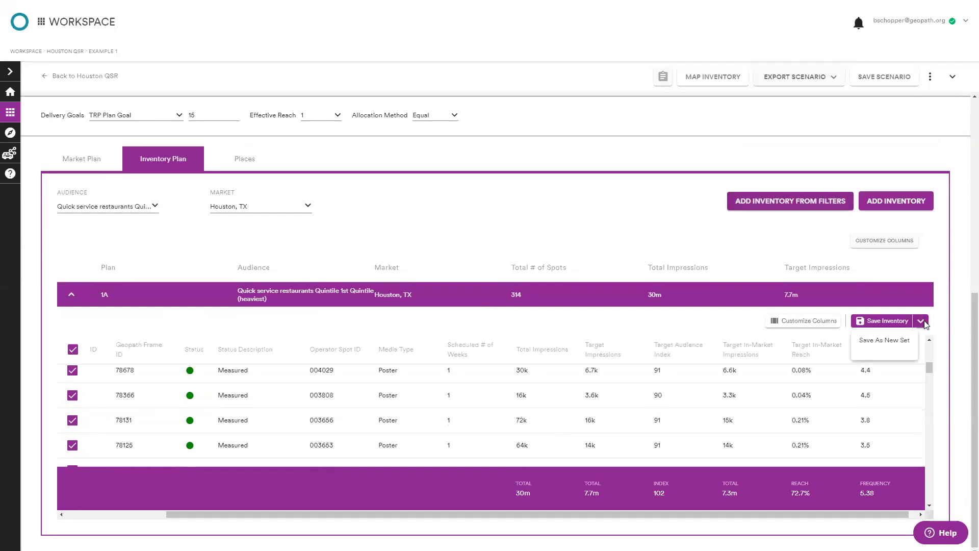
{"action": "left_click", "coordinate": [959, 281]}
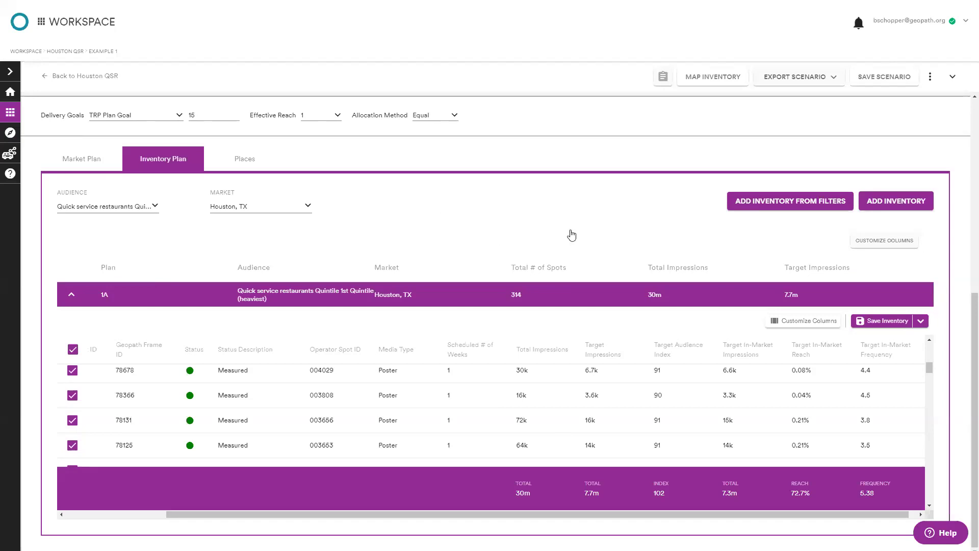
{"action": "scroll", "coordinate": [454, 291], "scroll_direction": "up", "scroll_amount": 5}
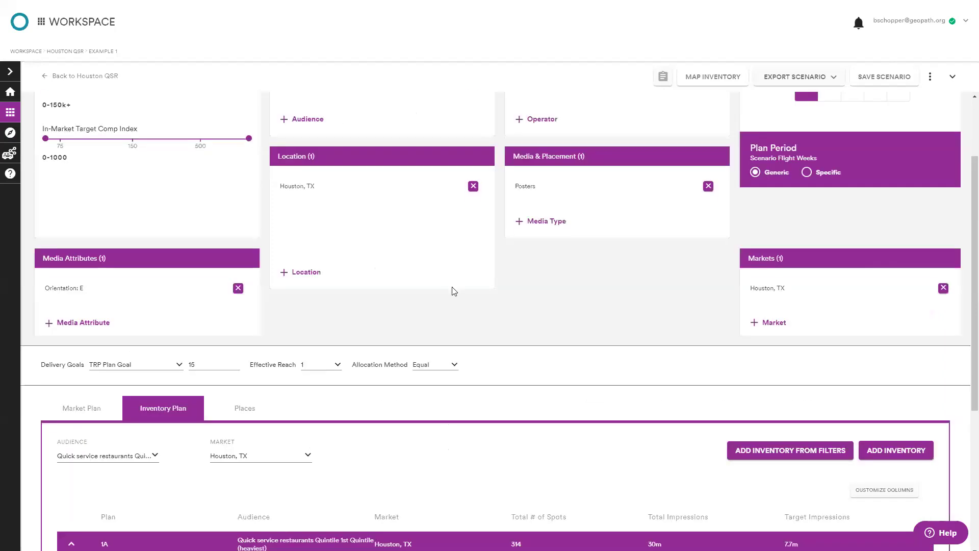
{"action": "scroll", "coordinate": [452, 286], "scroll_direction": "down", "scroll_amount": 5}
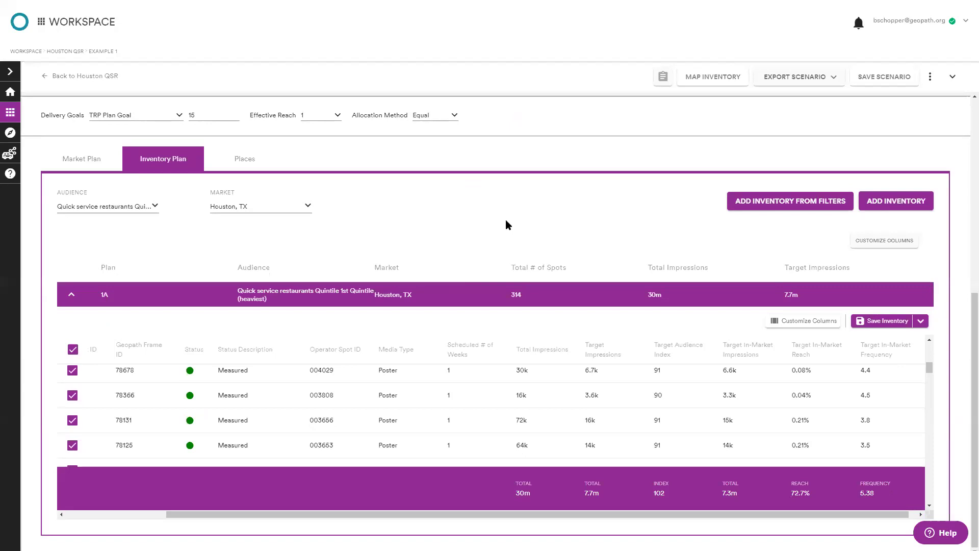
Step: Browse the data columns available for plan 1A's spot list and close the column settings without applying changes
{"action": "left_click", "coordinate": [783, 320]}
{"action": "scroll", "coordinate": [438, 299], "scroll_direction": "down", "scroll_amount": 5}
{"action": "left_click", "coordinate": [460, 291]}
{"action": "scroll", "coordinate": [460, 292], "scroll_direction": "down", "scroll_amount": 2}
{"action": "left_click", "coordinate": [459, 284]}
{"action": "scroll", "coordinate": [459, 291], "scroll_direction": "down", "scroll_amount": 1}
{"action": "left_click", "coordinate": [459, 278]}
{"action": "scroll", "coordinate": [459, 291], "scroll_direction": "down", "scroll_amount": 3}
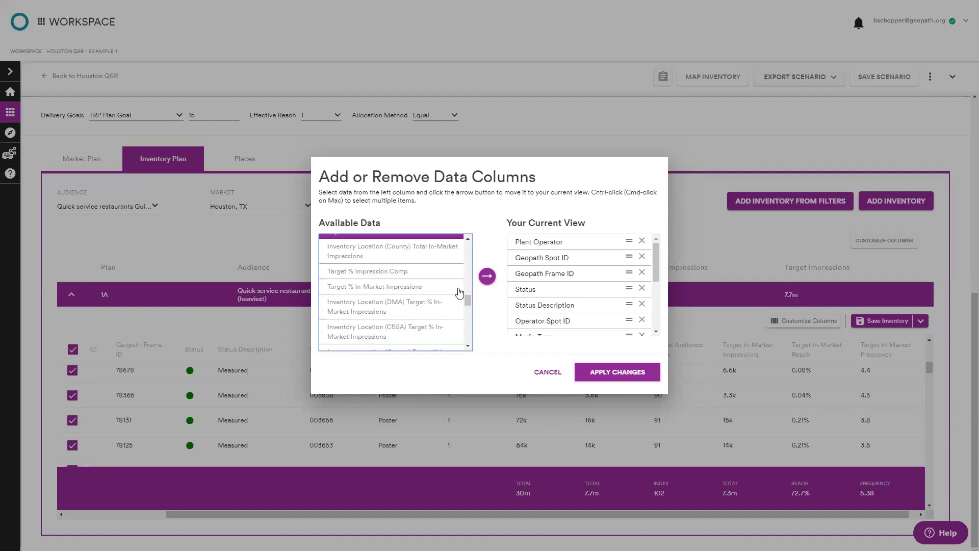
{"action": "left_click", "coordinate": [459, 286]}
{"action": "scroll", "coordinate": [460, 292], "scroll_direction": "down", "scroll_amount": 2}
{"action": "left_click", "coordinate": [459, 292]}
{"action": "scroll", "coordinate": [459, 292], "scroll_direction": "down", "scroll_amount": 2}
{"action": "left_click", "coordinate": [459, 291]}
{"action": "scroll", "coordinate": [459, 292], "scroll_direction": "down", "scroll_amount": 3}
{"action": "left_click", "coordinate": [459, 291]}
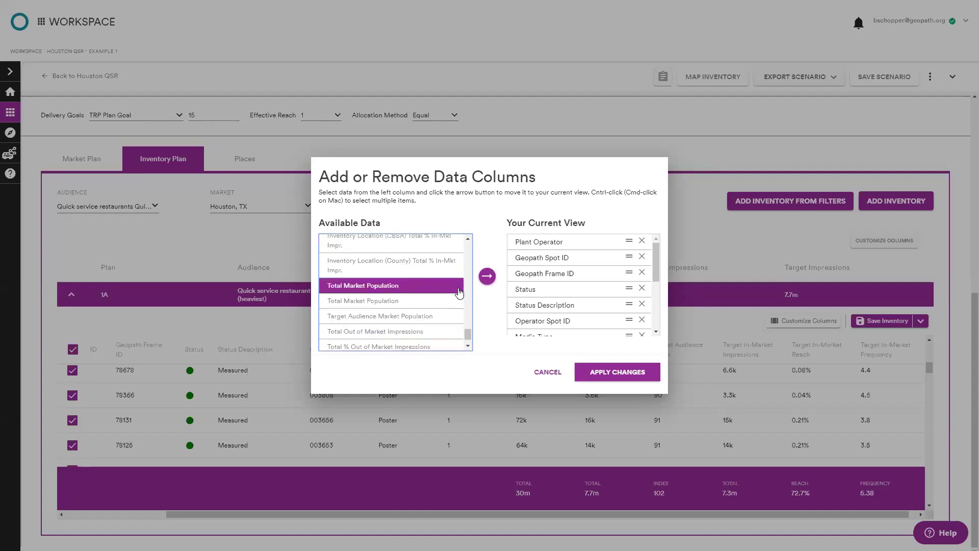
{"action": "scroll", "coordinate": [457, 289], "scroll_direction": "up", "scroll_amount": 5}
{"action": "scroll", "coordinate": [455, 284], "scroll_direction": "up", "scroll_amount": 3}
{"action": "left_click", "coordinate": [454, 280]}
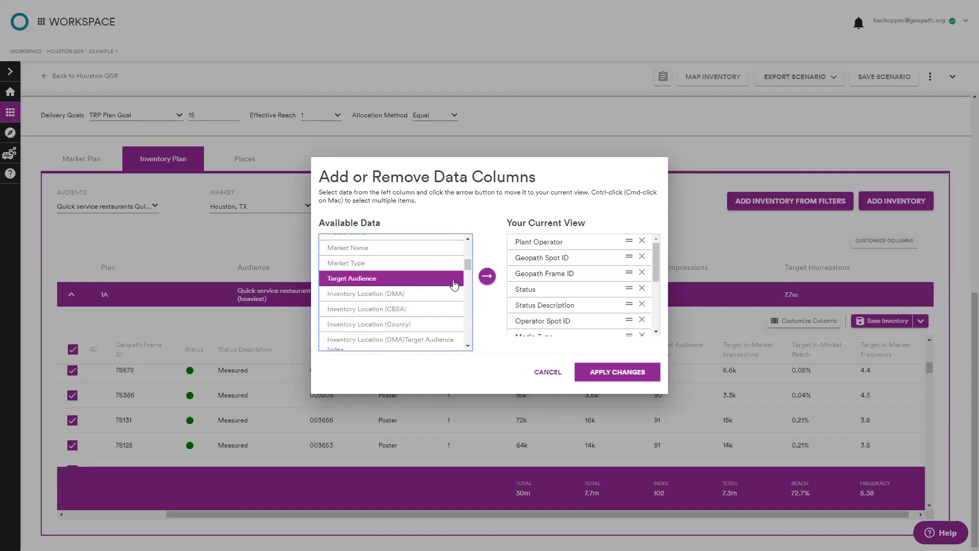
{"action": "scroll", "coordinate": [455, 284], "scroll_direction": "up", "scroll_amount": 2}
{"action": "left_click", "coordinate": [454, 278]}
{"action": "scroll", "coordinate": [454, 284], "scroll_direction": "up", "scroll_amount": 3}
{"action": "left_click", "coordinate": [454, 278]}
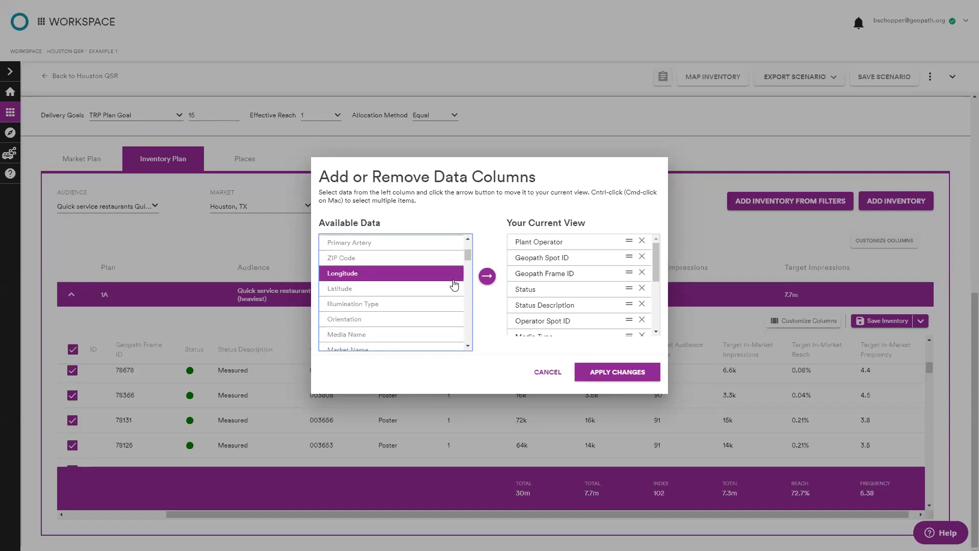
{"action": "scroll", "coordinate": [455, 284], "scroll_direction": "up", "scroll_amount": 3}
{"action": "left_click", "coordinate": [454, 280]}
{"action": "scroll", "coordinate": [455, 284], "scroll_direction": "up", "scroll_amount": 2}
{"action": "scroll", "coordinate": [455, 284], "scroll_direction": "down", "scroll_amount": 7}
{"action": "scroll", "coordinate": [454, 284], "scroll_direction": "down", "scroll_amount": 1}
{"action": "left_click", "coordinate": [455, 285]}
{"action": "scroll", "coordinate": [455, 285], "scroll_direction": "down", "scroll_amount": 6}
{"action": "left_click", "coordinate": [455, 285]}
{"action": "scroll", "coordinate": [454, 284], "scroll_direction": "down", "scroll_amount": 1}
{"action": "scroll", "coordinate": [453, 285], "scroll_direction": "down", "scroll_amount": 4}
{"action": "left_click", "coordinate": [454, 286]}
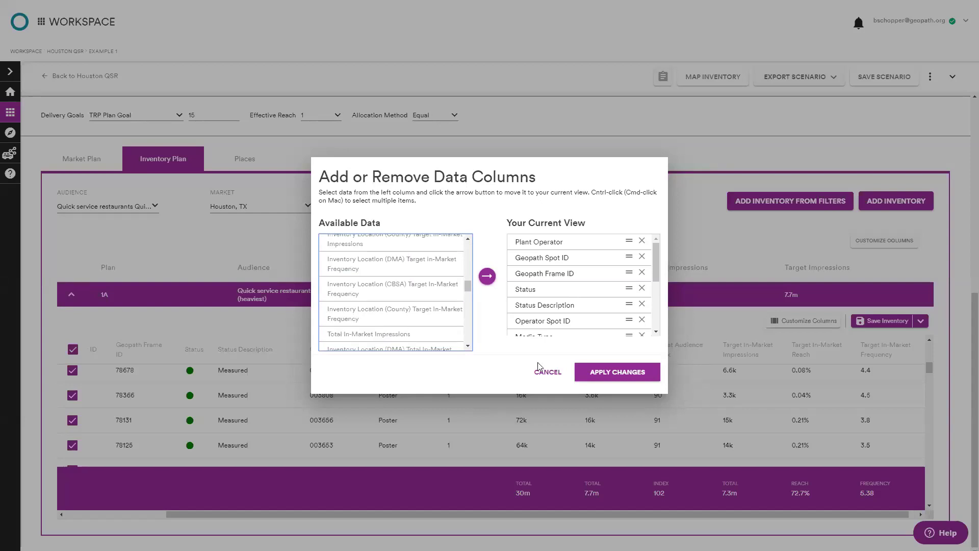
{"action": "left_click", "coordinate": [550, 373]}
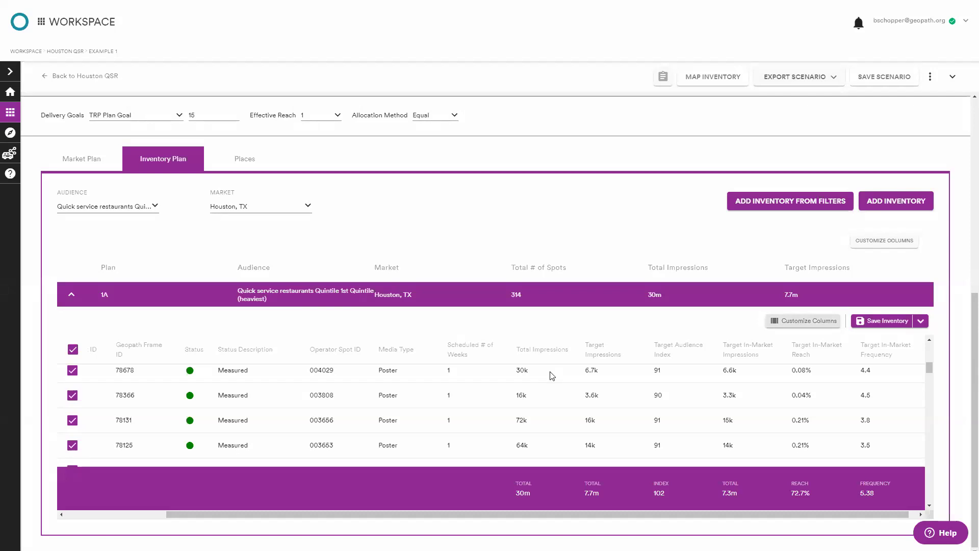
Step: Save the Example 1 scenario and check its export formats
{"action": "scroll", "coordinate": [576, 434], "scroll_direction": "up", "scroll_amount": 5}
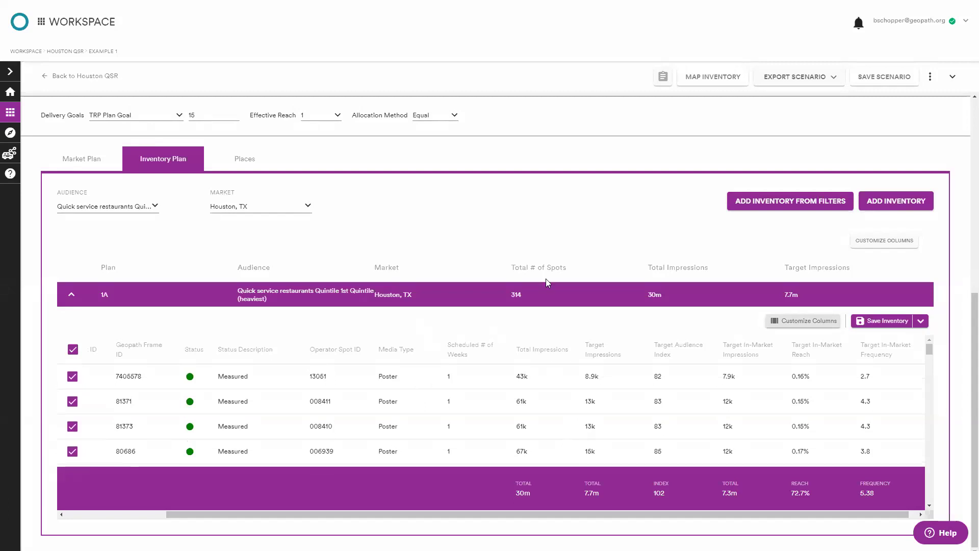
{"action": "left_click", "coordinate": [886, 79]}
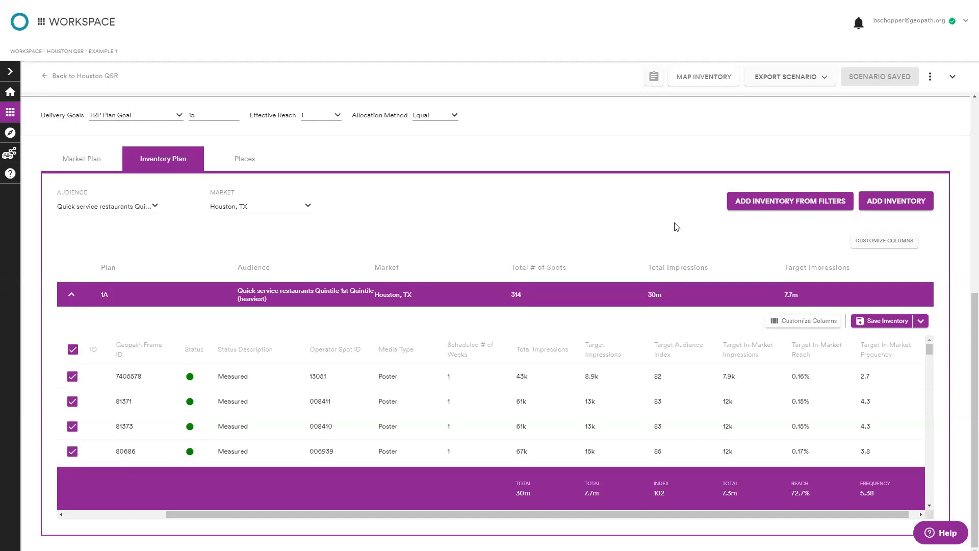
{"action": "left_click", "coordinate": [794, 86]}
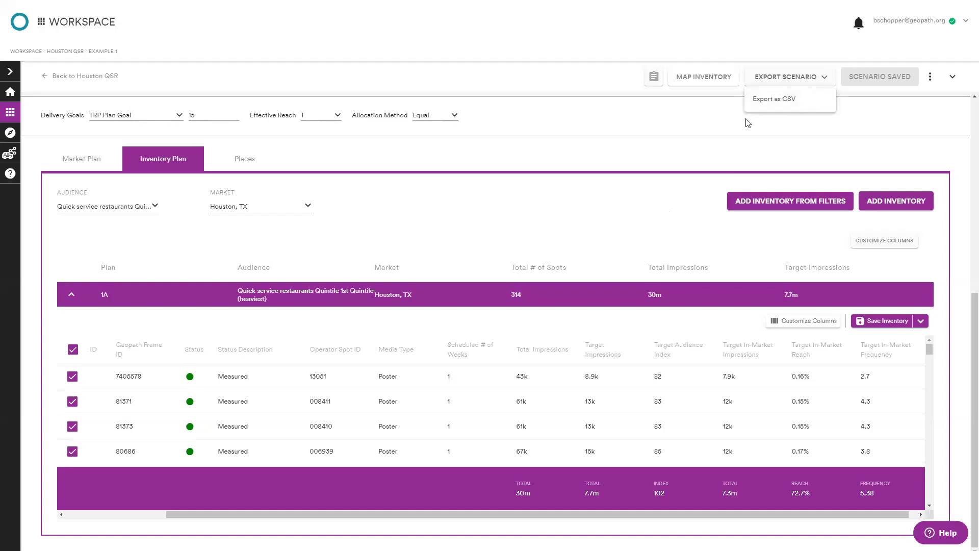
{"action": "left_click", "coordinate": [663, 183]}
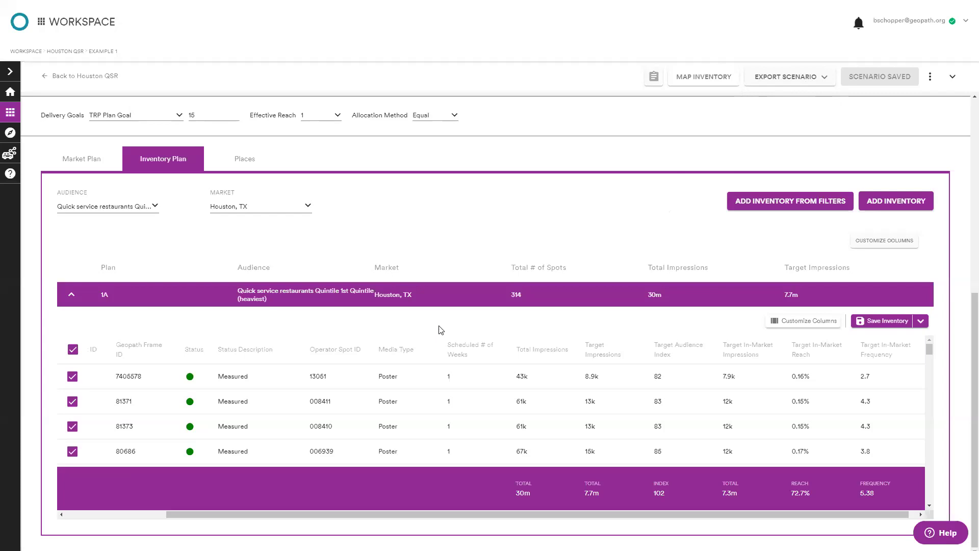
Step: Review the saved scenario's filters, market plan, inventory plan and places
{"action": "scroll", "coordinate": [429, 321], "scroll_direction": "up", "scroll_amount": 7}
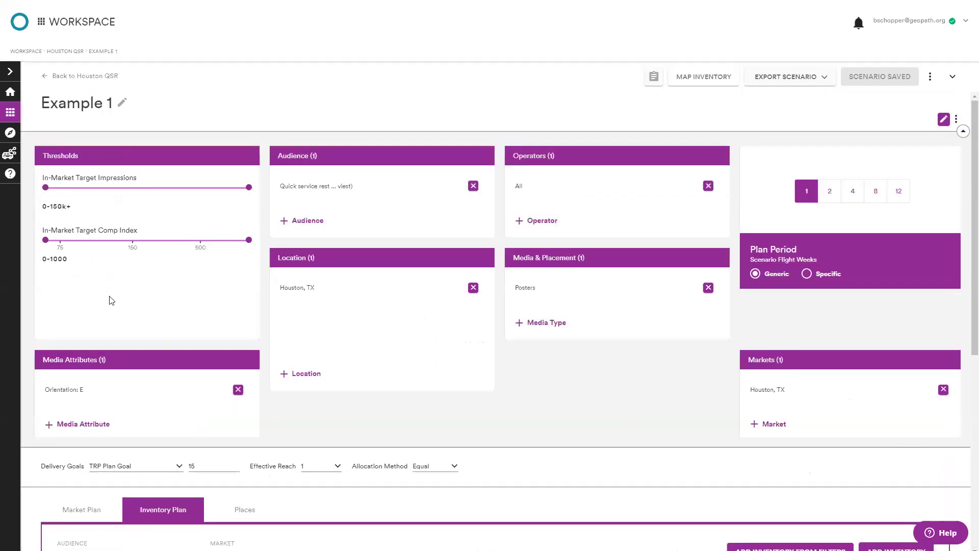
{"action": "scroll", "coordinate": [155, 326], "scroll_direction": "down", "scroll_amount": 3}
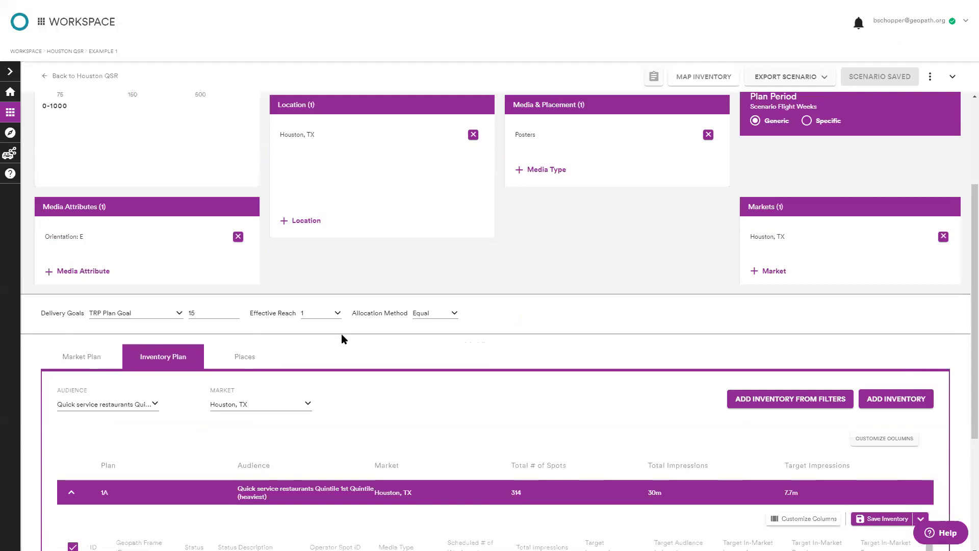
{"action": "scroll", "coordinate": [632, 332], "scroll_direction": "up", "scroll_amount": 3}
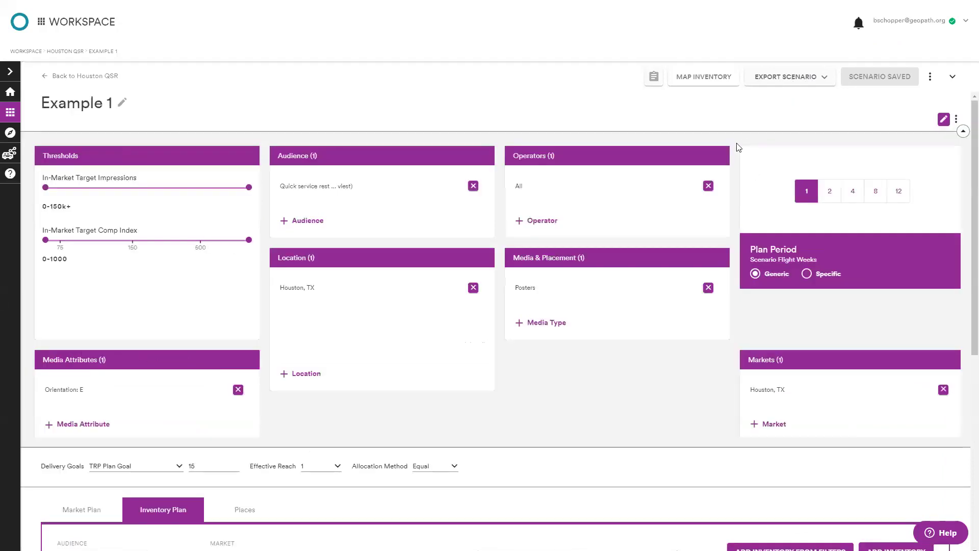
{"action": "scroll", "coordinate": [710, 158], "scroll_direction": "down", "scroll_amount": 1}
{"action": "scroll", "coordinate": [711, 158], "scroll_direction": "down", "scroll_amount": 4}
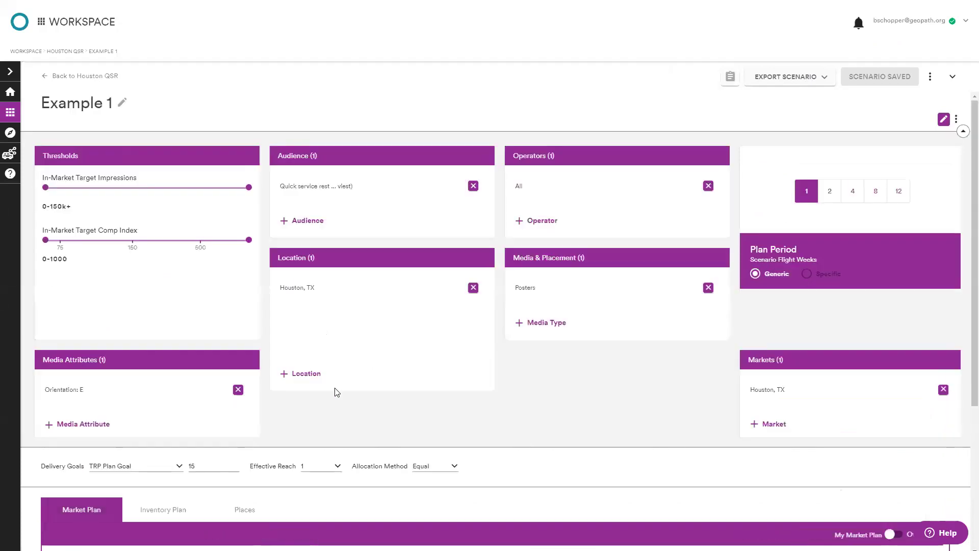
{"action": "scroll", "coordinate": [335, 389], "scroll_direction": "down", "scroll_amount": 3}
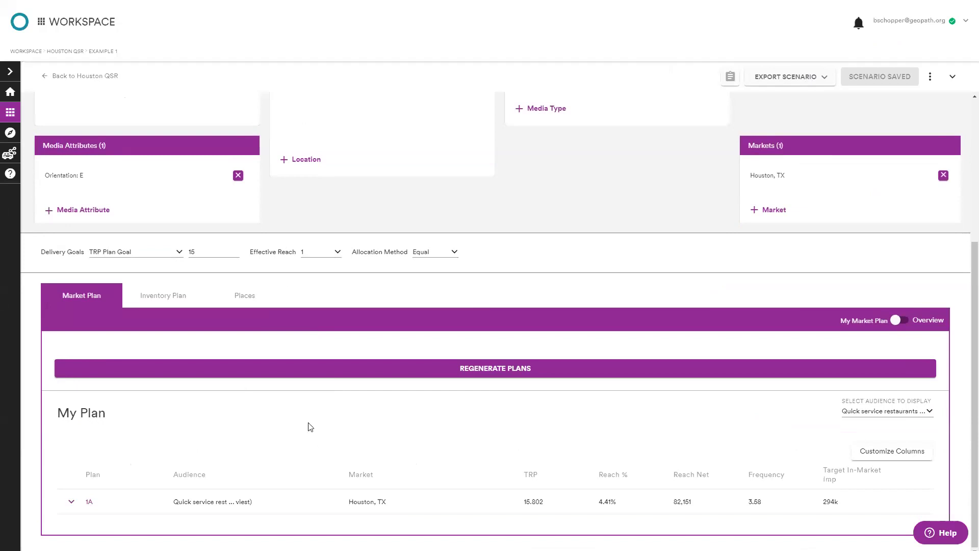
{"action": "left_click", "coordinate": [177, 304]}
{"action": "scroll", "coordinate": [210, 353], "scroll_direction": "down", "scroll_amount": 2}
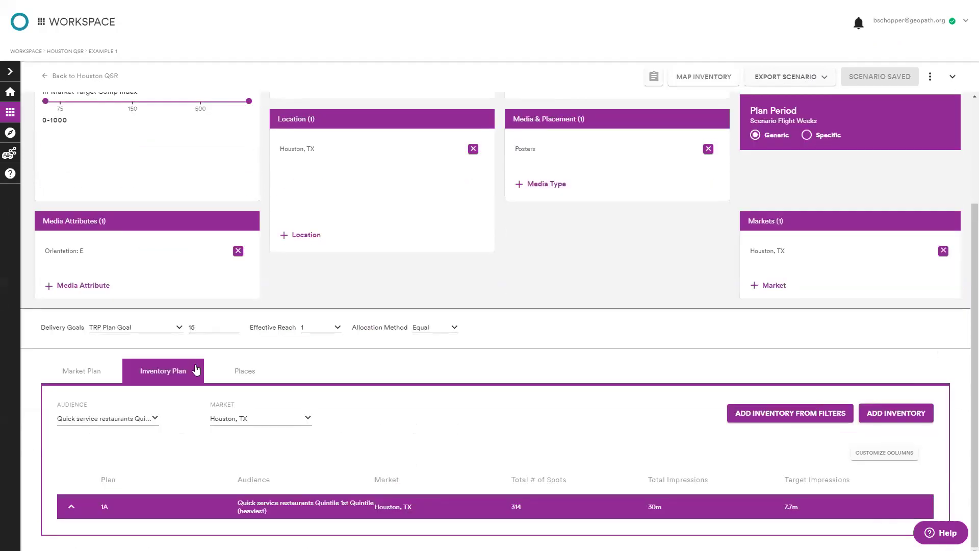
{"action": "left_click", "coordinate": [240, 373]}
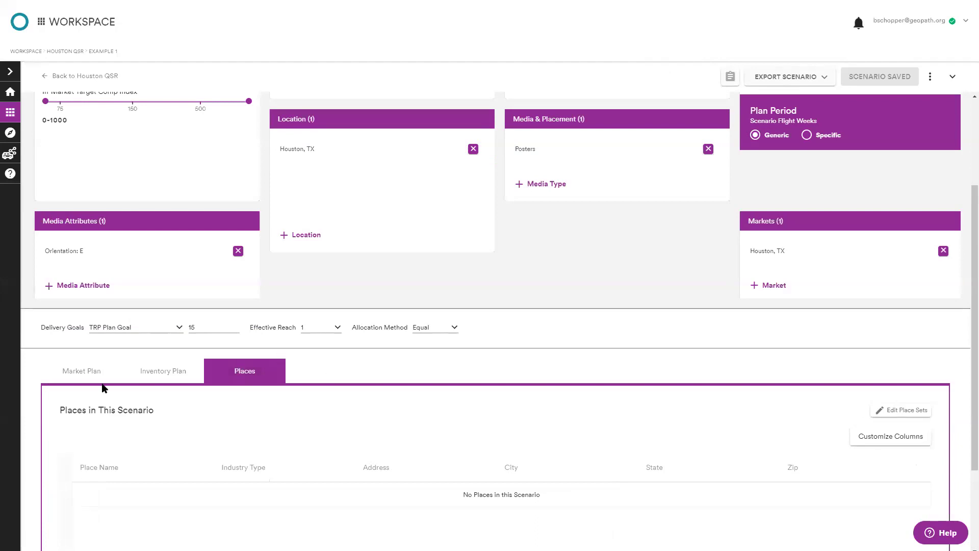
{"action": "left_click", "coordinate": [153, 373]}
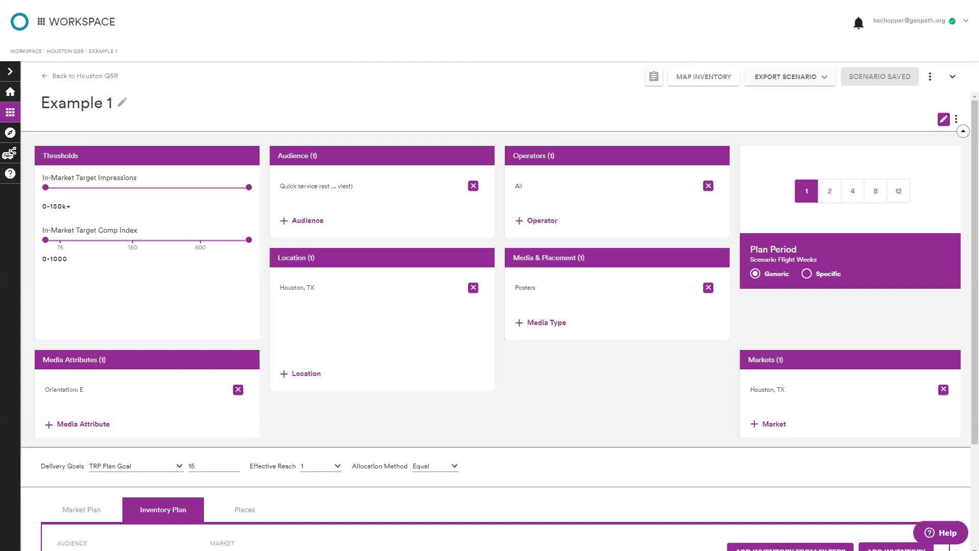
Step: Return to the project list and open the NYC 5 Boroughs scenario in the Perms project
{"action": "left_click", "coordinate": [449, 114]}
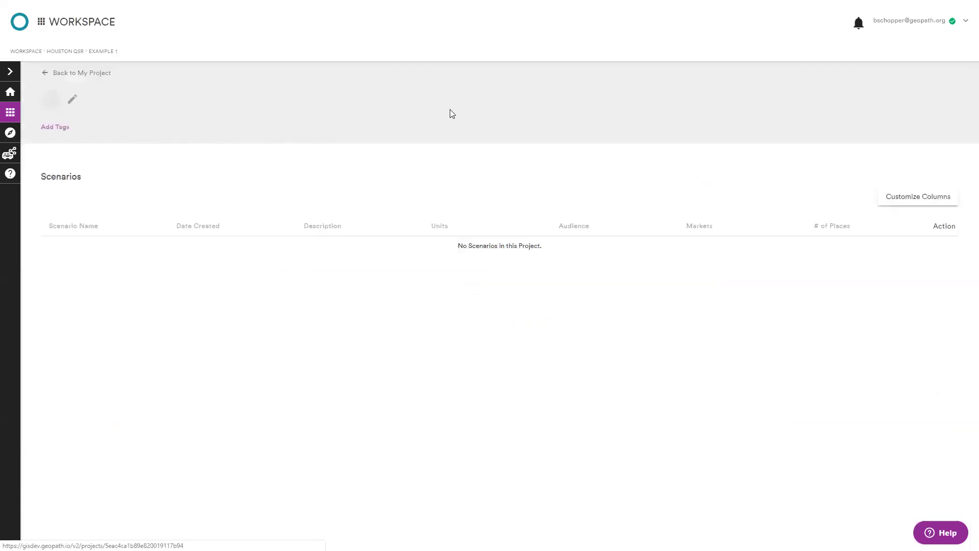
{"action": "left_click", "coordinate": [81, 72]}
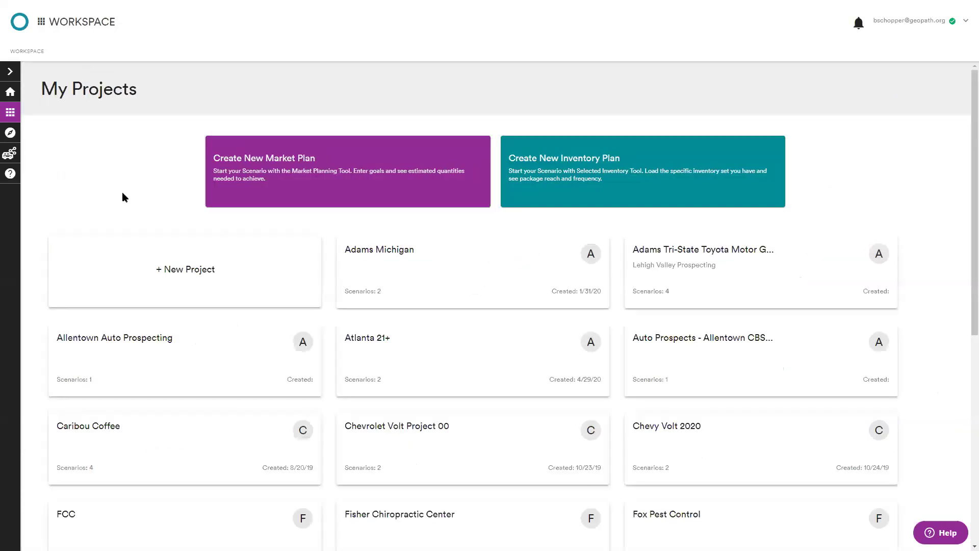
{"action": "scroll", "coordinate": [128, 204], "scroll_direction": "down", "scroll_amount": 5}
{"action": "mouse_move", "coordinate": [554, 343]}
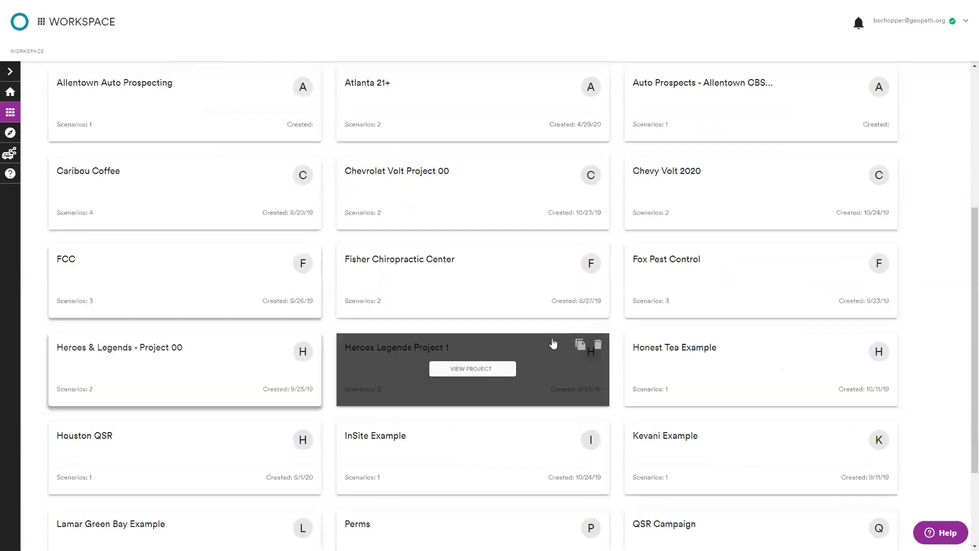
{"action": "scroll", "coordinate": [553, 343], "scroll_direction": "down", "scroll_amount": 3}
{"action": "left_click", "coordinate": [456, 417]}
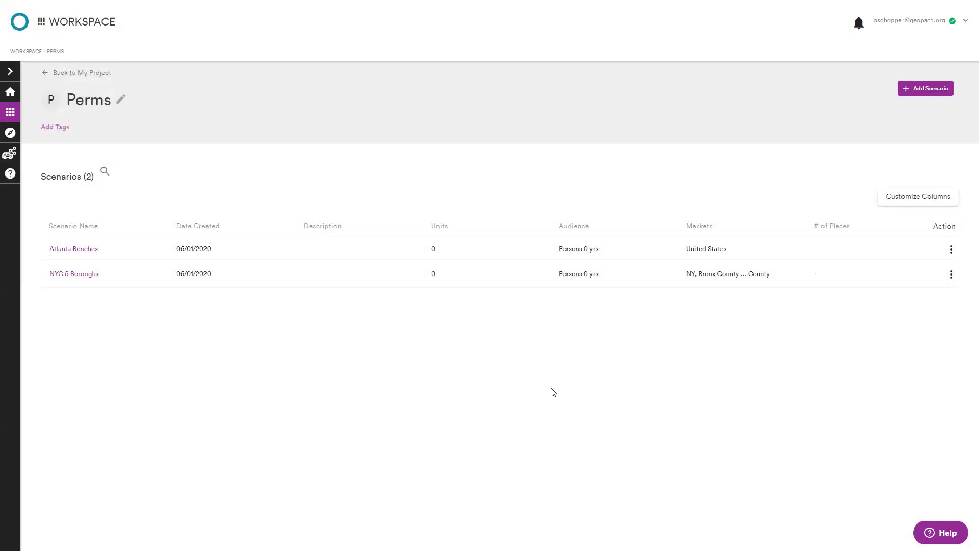
{"action": "left_click", "coordinate": [63, 276]}
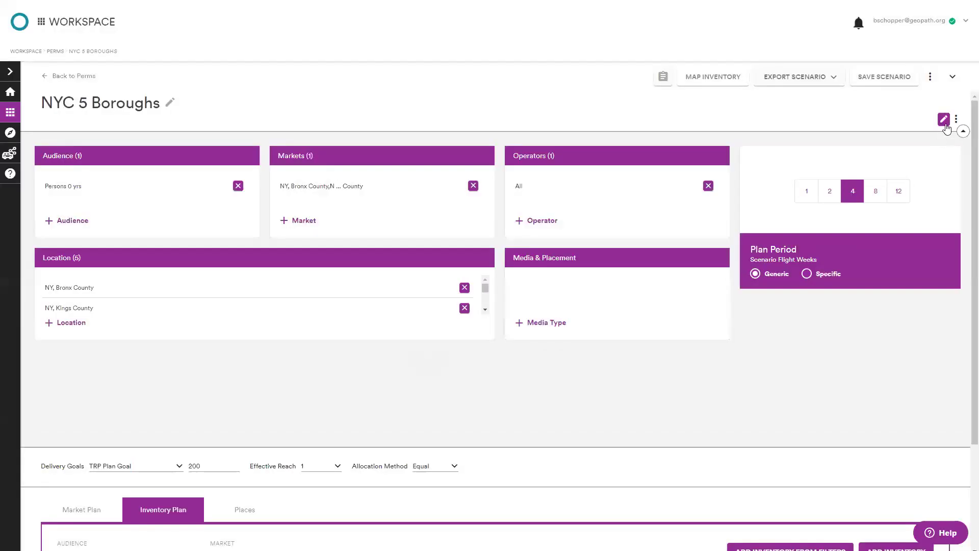
Step: Enlarge the Location card in the scenario layout to show all five counties, and return to the Perms project
{"action": "left_click", "coordinate": [944, 121]}
{"action": "left_click_drag", "start_coordinate": [487, 331], "coordinate": [495, 490]}
{"action": "left_click", "coordinate": [933, 120]}
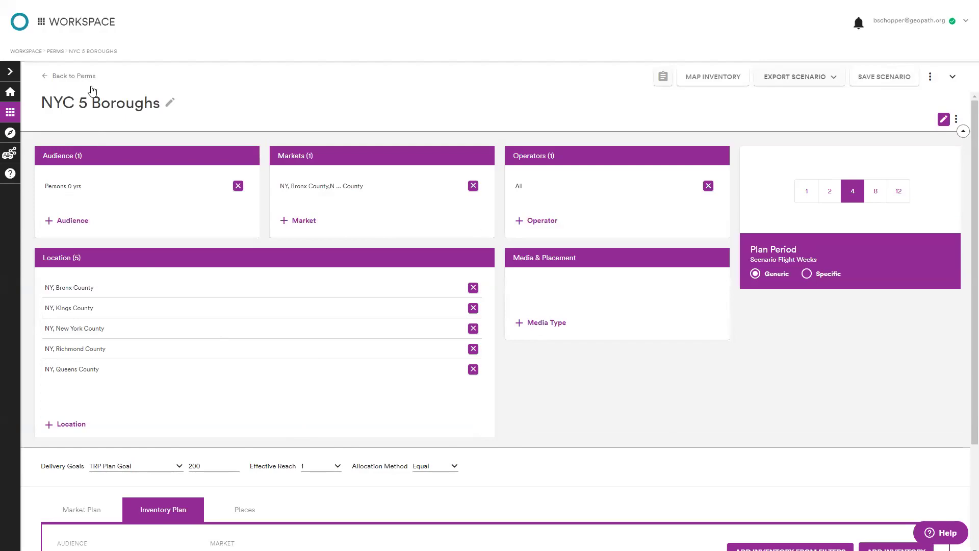
{"action": "left_click", "coordinate": [81, 76]}
{"action": "left_click", "coordinate": [412, 338]}
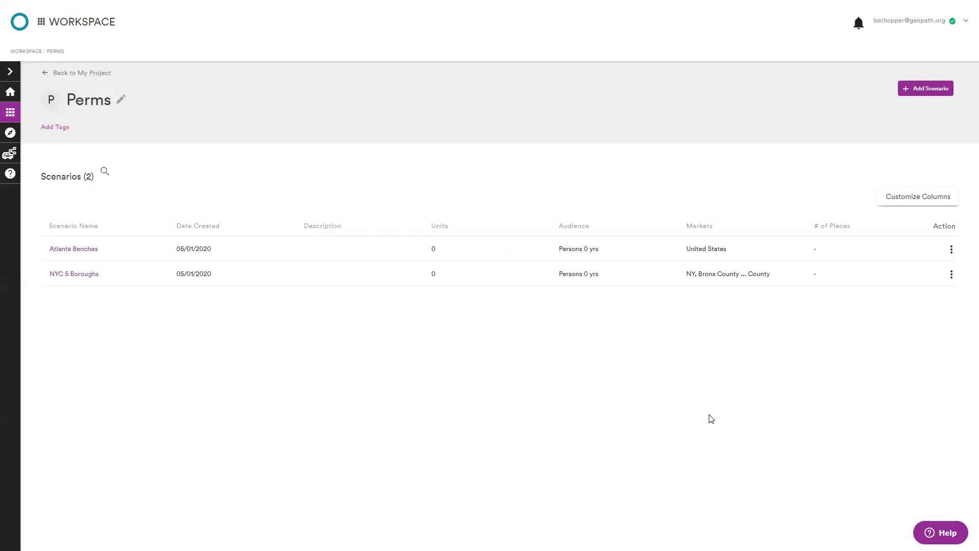
Step: Check the actions offered for the NYC 5 Boroughs and Atlanta Benches scenarios, including duplication, without applying any
{"action": "left_click", "coordinate": [953, 276]}
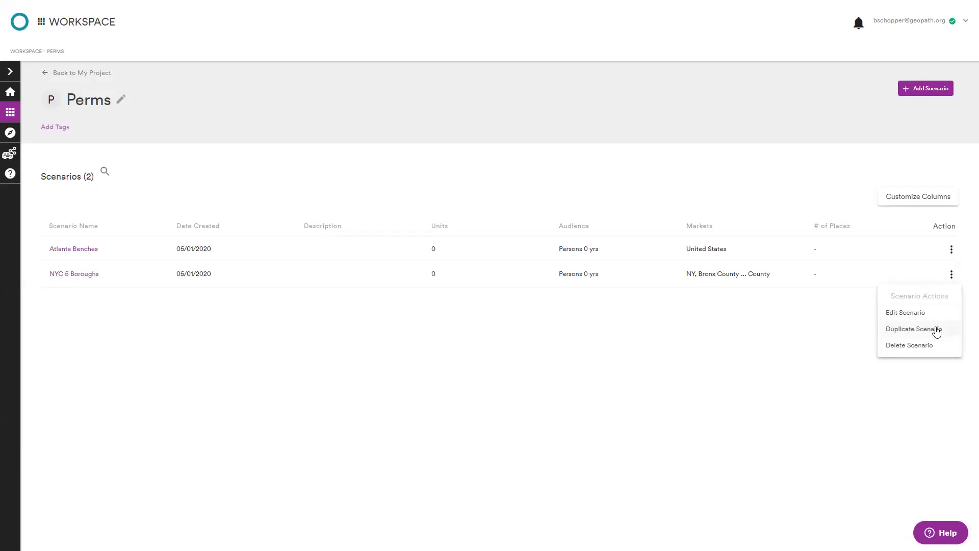
{"action": "left_click", "coordinate": [656, 402]}
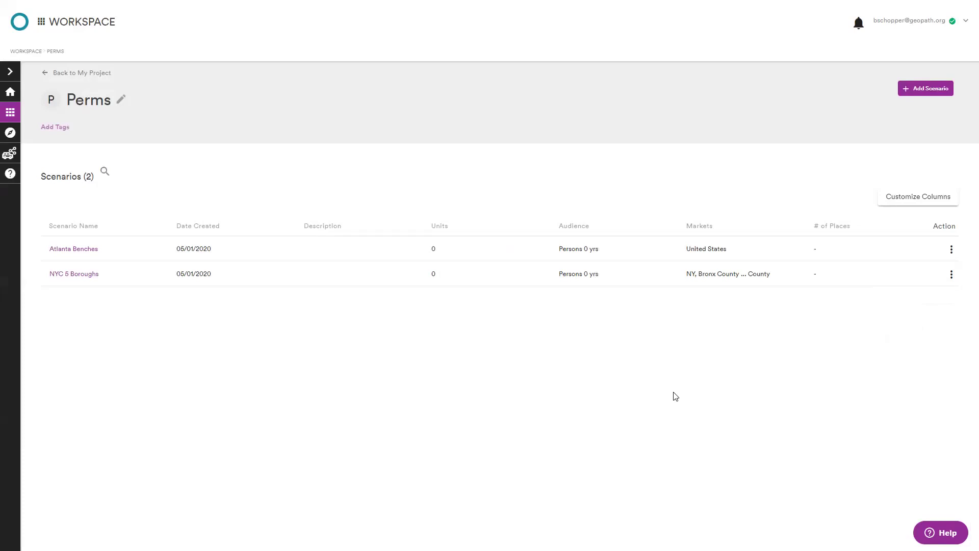
{"action": "left_click", "coordinate": [952, 277]}
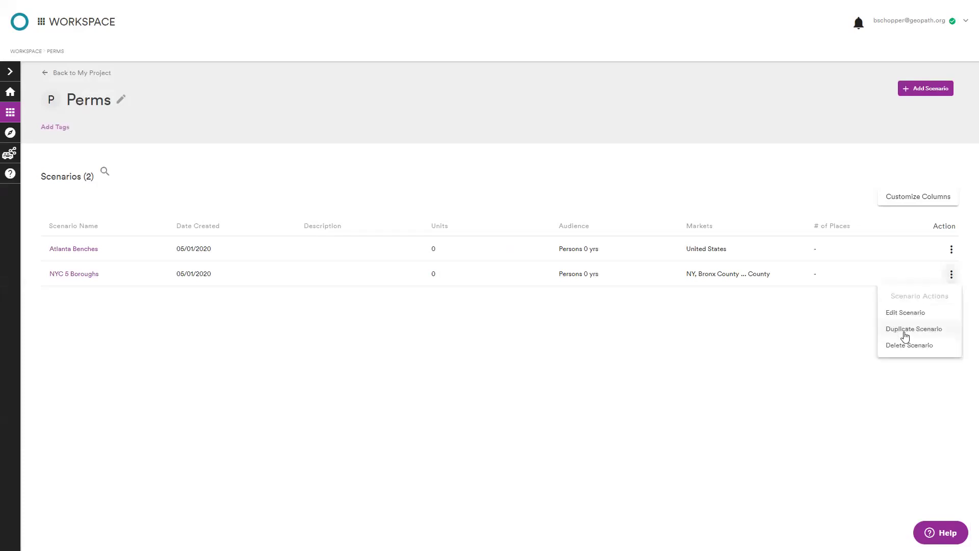
{"action": "left_click", "coordinate": [904, 330]}
{"action": "left_click", "coordinate": [572, 304]}
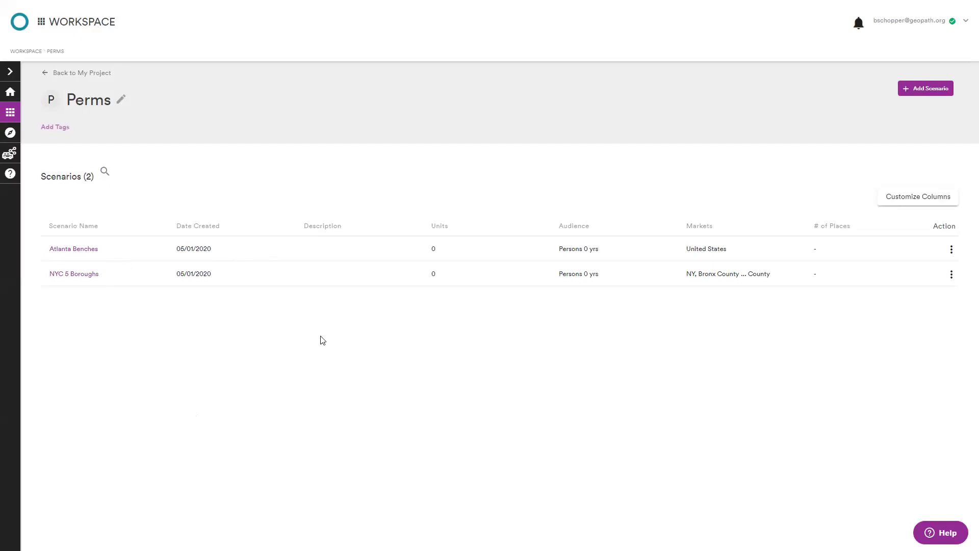
{"action": "left_click", "coordinate": [952, 249]}
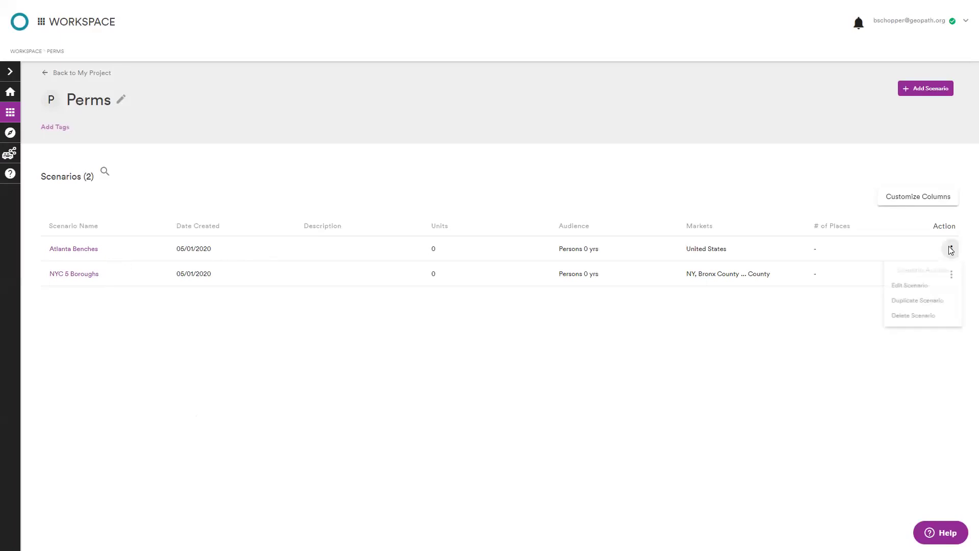
{"action": "left_click", "coordinate": [790, 353]}
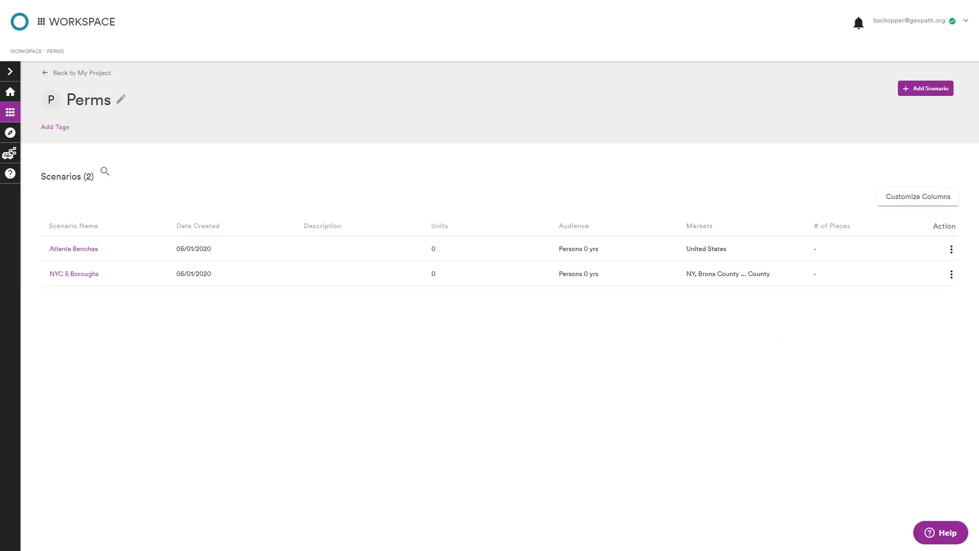
Step: Open the Population Library in Explore and examine the United States on the map
{"action": "left_click", "coordinate": [10, 134]}
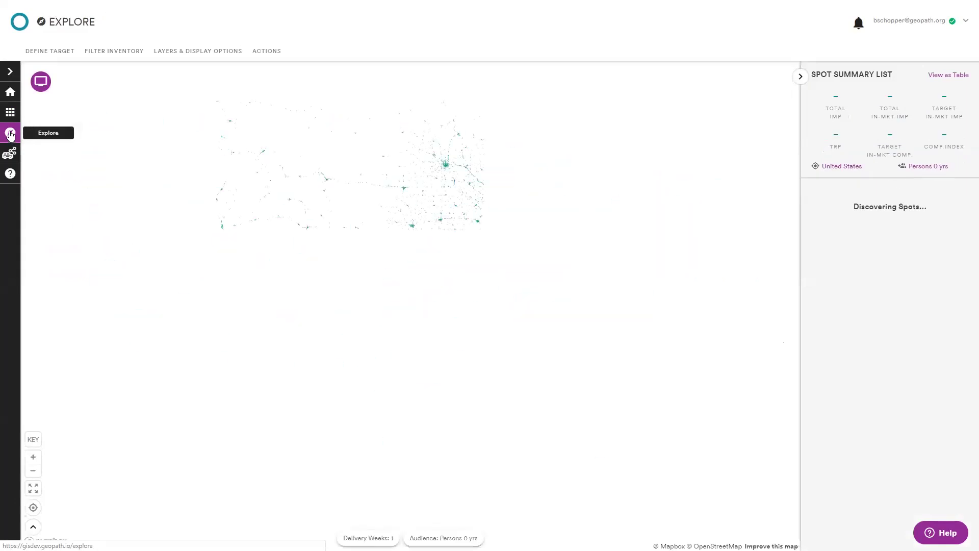
{"action": "left_click", "coordinate": [42, 82]}
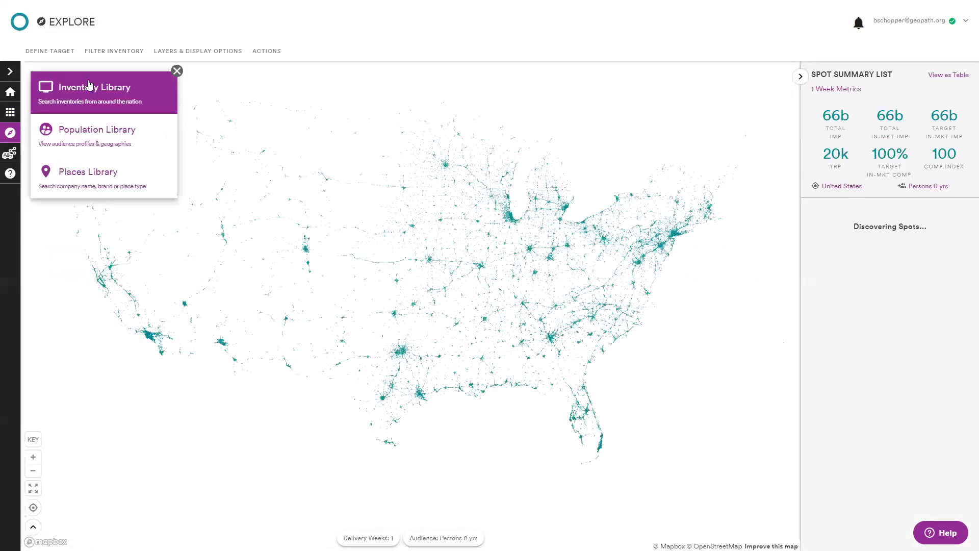
{"action": "left_click", "coordinate": [86, 133]}
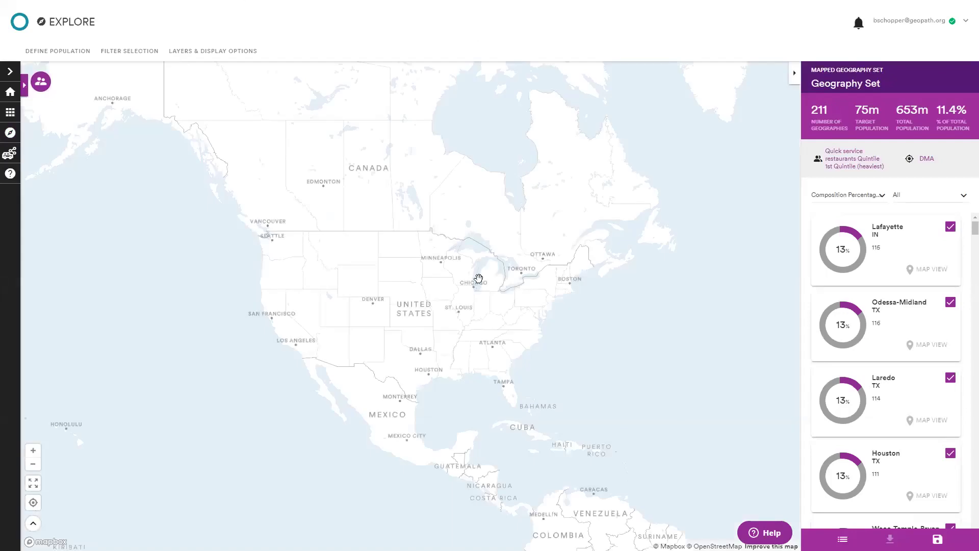
{"action": "scroll", "coordinate": [492, 289], "scroll_direction": "up", "scroll_amount": 1}
{"action": "scroll", "coordinate": [491, 291], "scroll_direction": "up", "scroll_amount": 3}
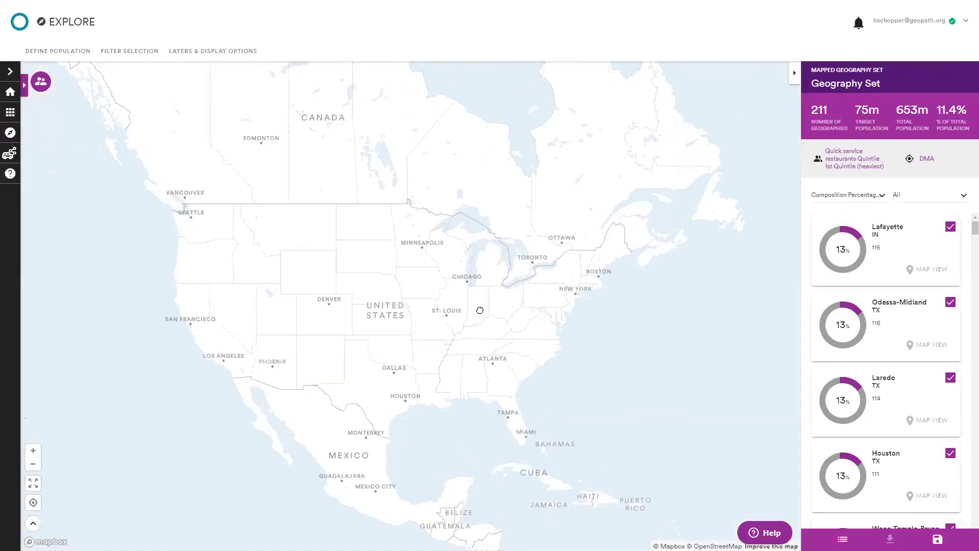
{"action": "scroll", "coordinate": [473, 316], "scroll_direction": "up", "scroll_amount": 4}
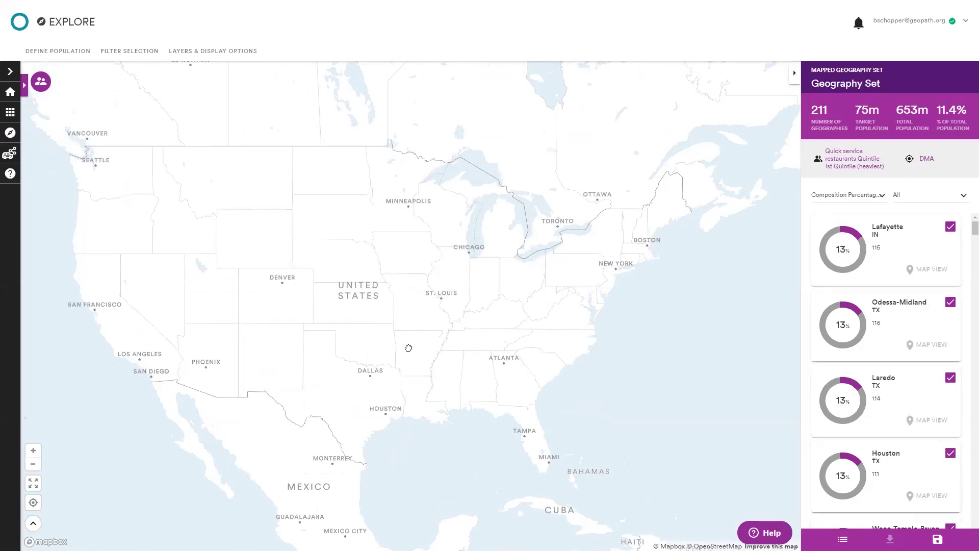
{"action": "left_click_drag", "start_coordinate": [407, 345], "coordinate": [423, 345]}
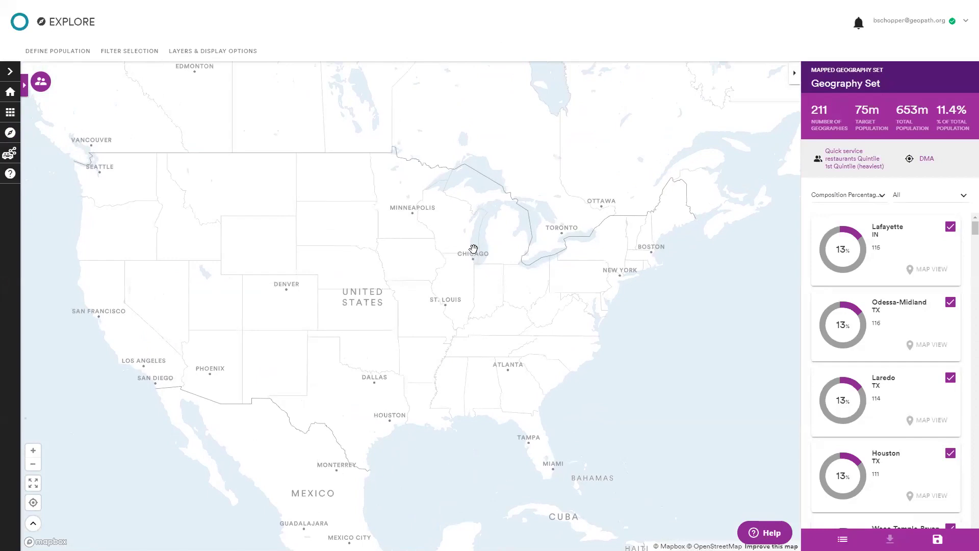
{"action": "left_click_drag", "start_coordinate": [473, 250], "coordinate": [472, 247]}
{"action": "left_click_drag", "start_coordinate": [471, 248], "coordinate": [437, 243]}
Step: Switch the map to the Inventory Library and return to the Population Library
{"action": "left_click", "coordinate": [44, 90]}
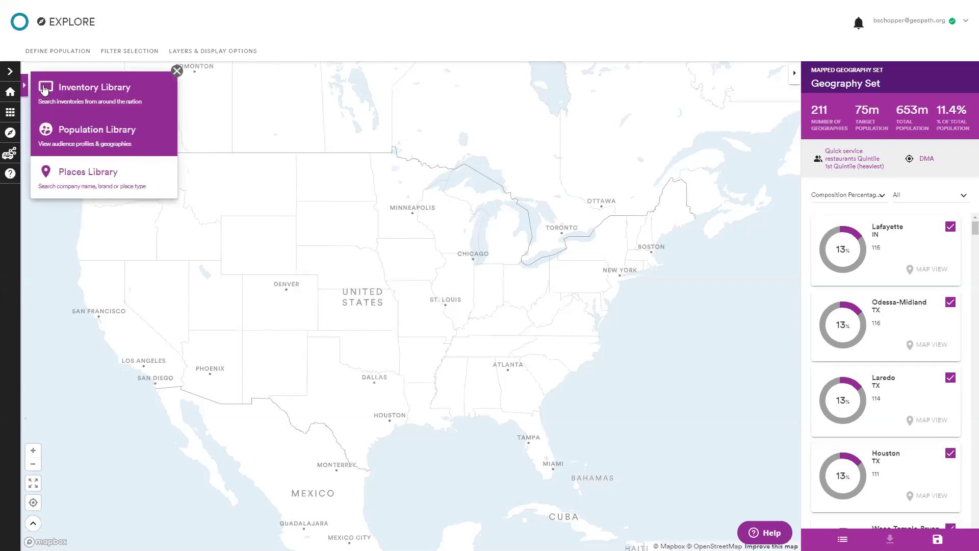
{"action": "left_click", "coordinate": [108, 95]}
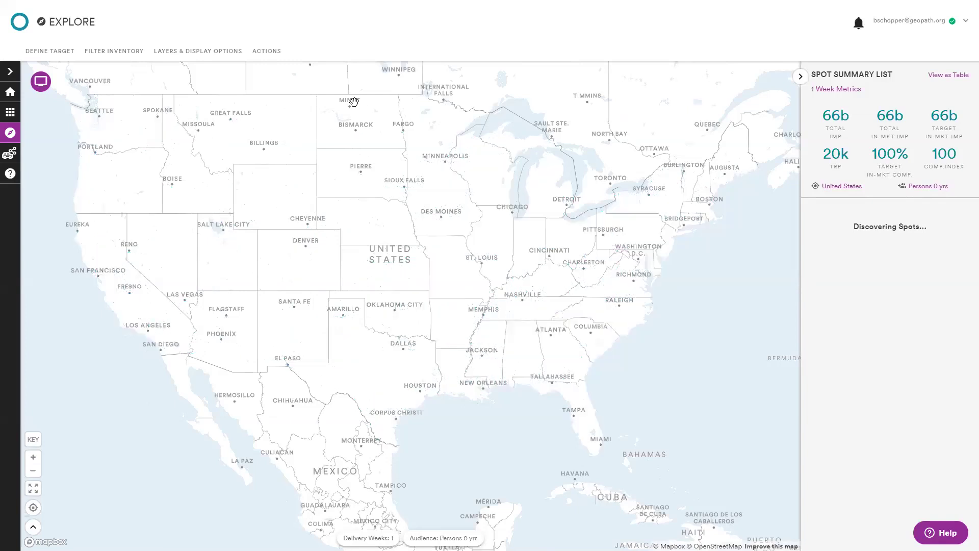
{"action": "left_click", "coordinate": [42, 83]}
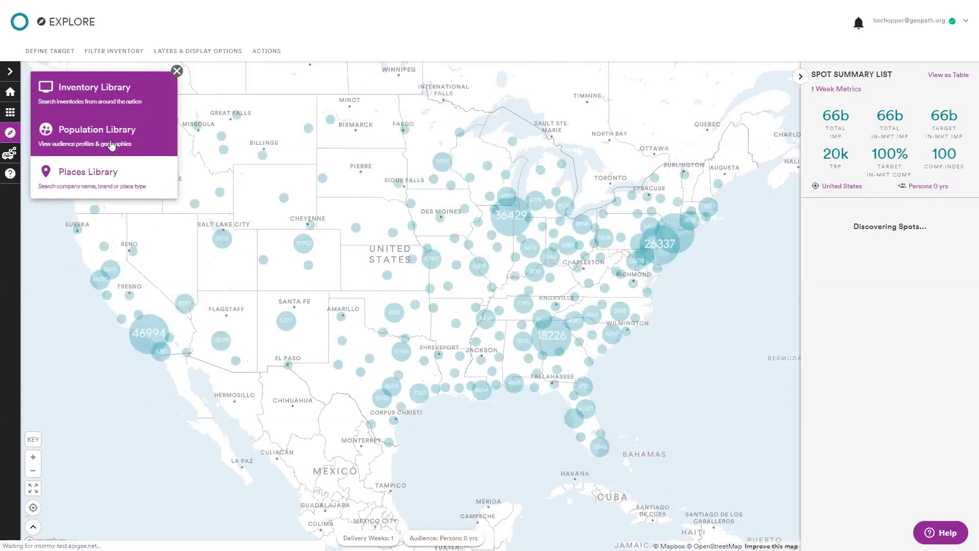
{"action": "left_click", "coordinate": [112, 145]}
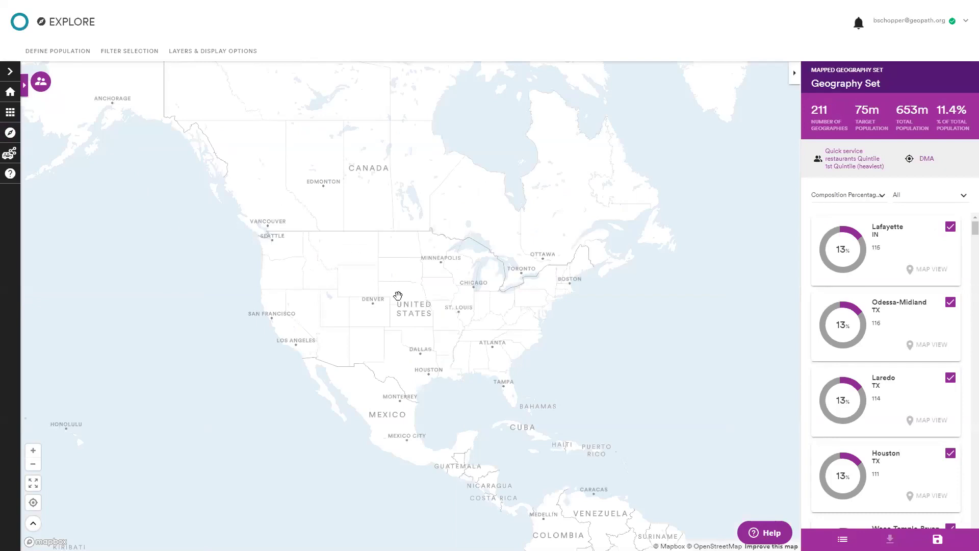
{"action": "scroll", "coordinate": [469, 331], "scroll_direction": "up", "scroll_amount": 1}
{"action": "scroll", "coordinate": [464, 337], "scroll_direction": "up", "scroll_amount": 3}
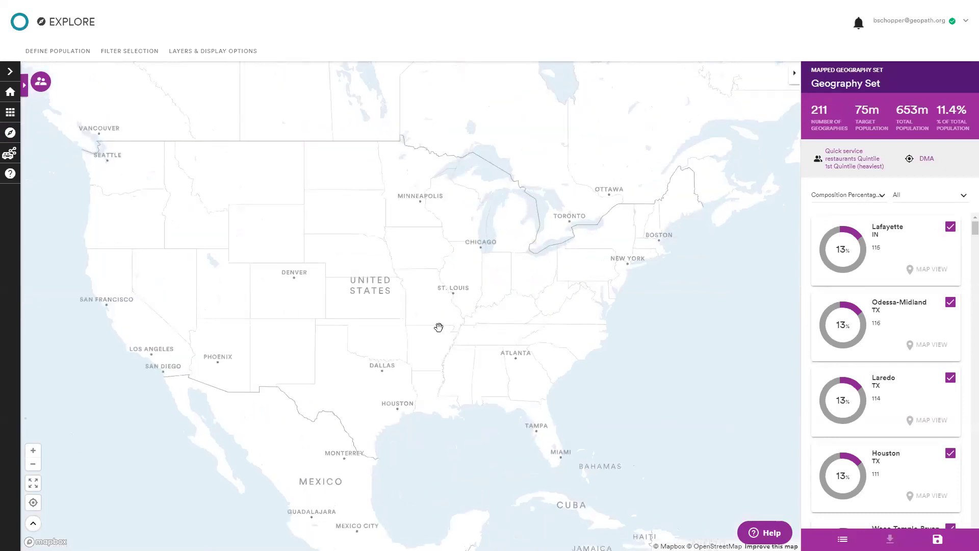
{"action": "left_click_drag", "start_coordinate": [421, 325], "coordinate": [426, 329]}
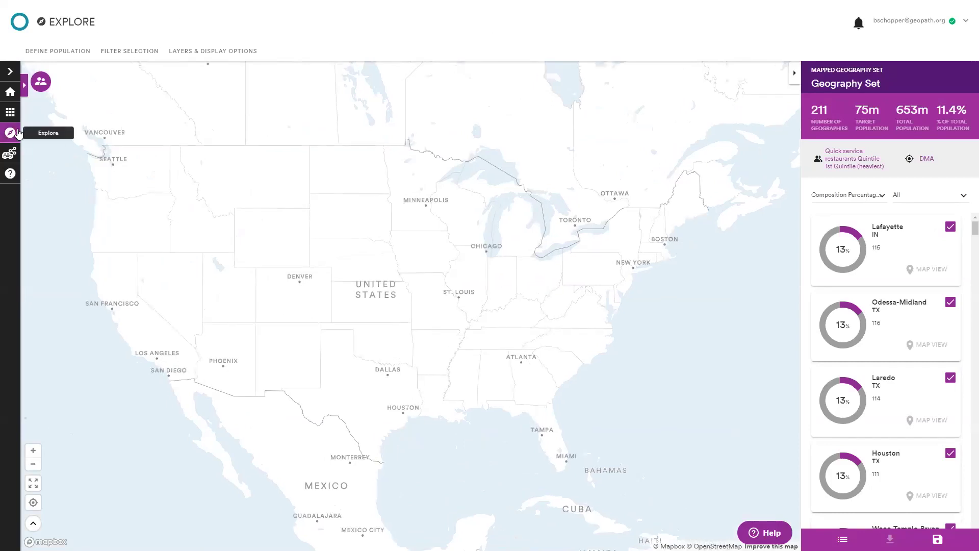
Step: Define the population by County and open the market assignment options
{"action": "left_click", "coordinate": [127, 52]}
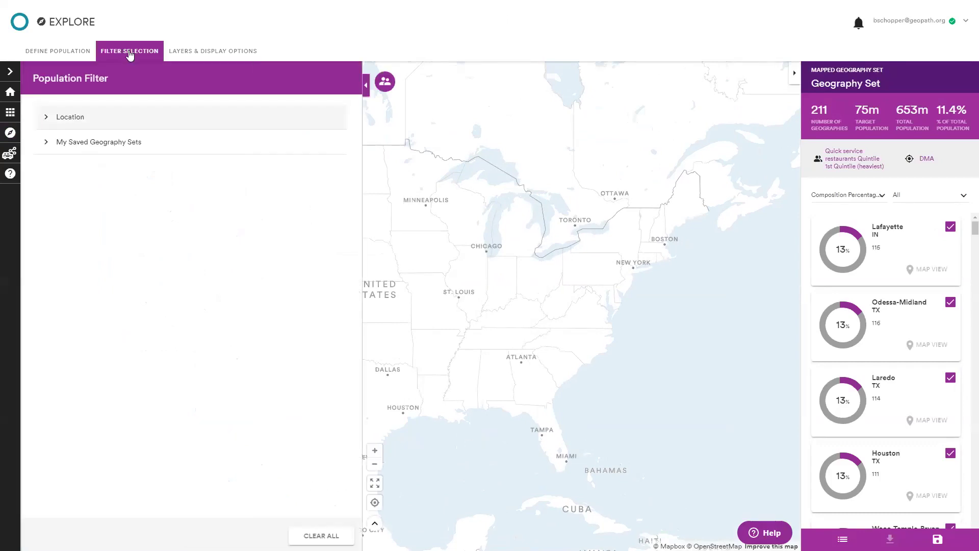
{"action": "left_click", "coordinate": [66, 58]}
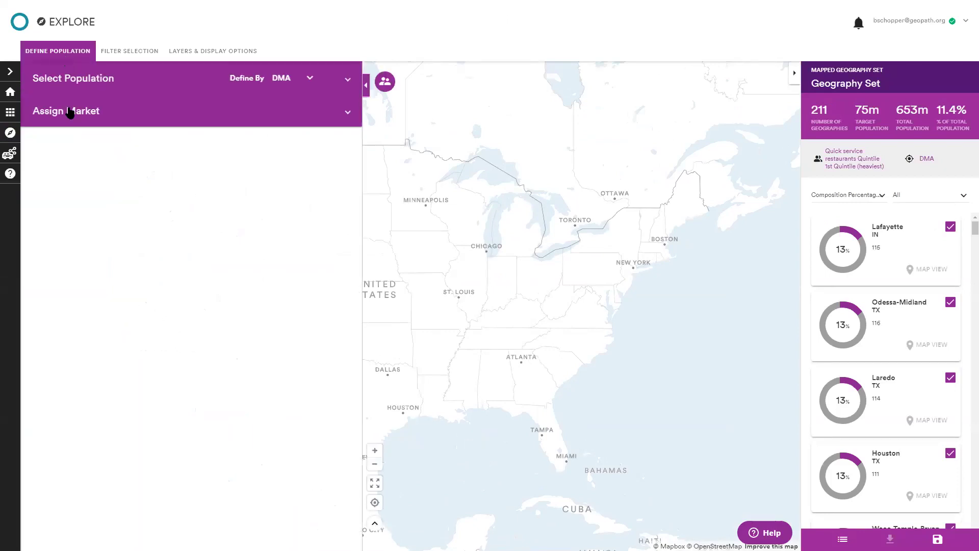
{"action": "left_click", "coordinate": [310, 79]}
{"action": "left_click", "coordinate": [305, 134]}
{"action": "left_click", "coordinate": [299, 120]}
{"action": "left_click", "coordinate": [306, 80]}
{"action": "left_click", "coordinate": [308, 125]}
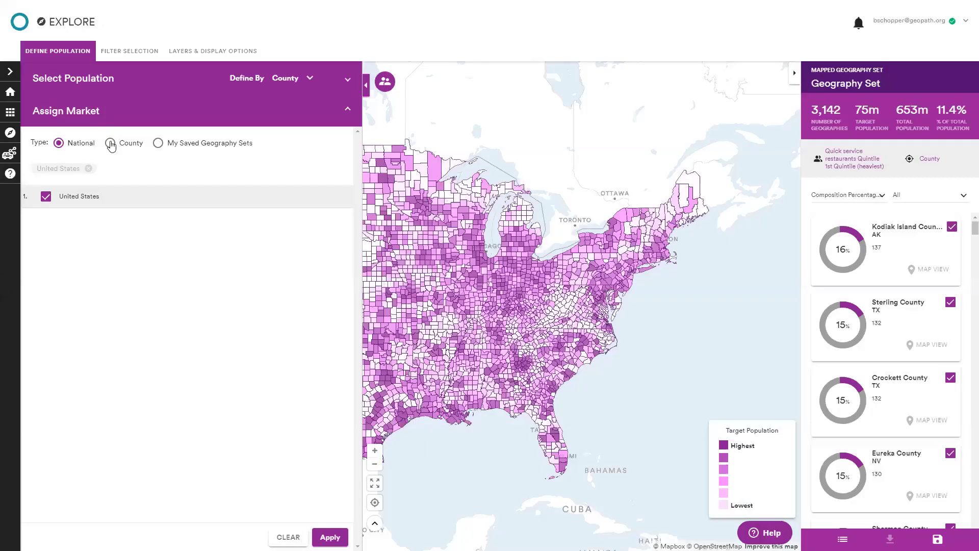
Step: Search the county markets for "ct," and look through the Connecticut counties offered
{"action": "left_click", "coordinate": [111, 144]}
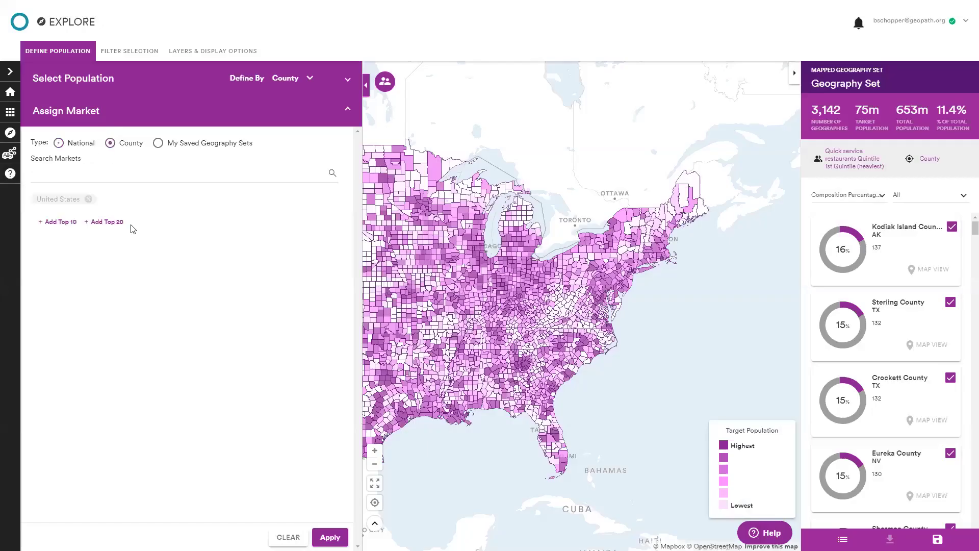
{"action": "left_click", "coordinate": [95, 174]}
{"action": "type", "text": "ct,"}
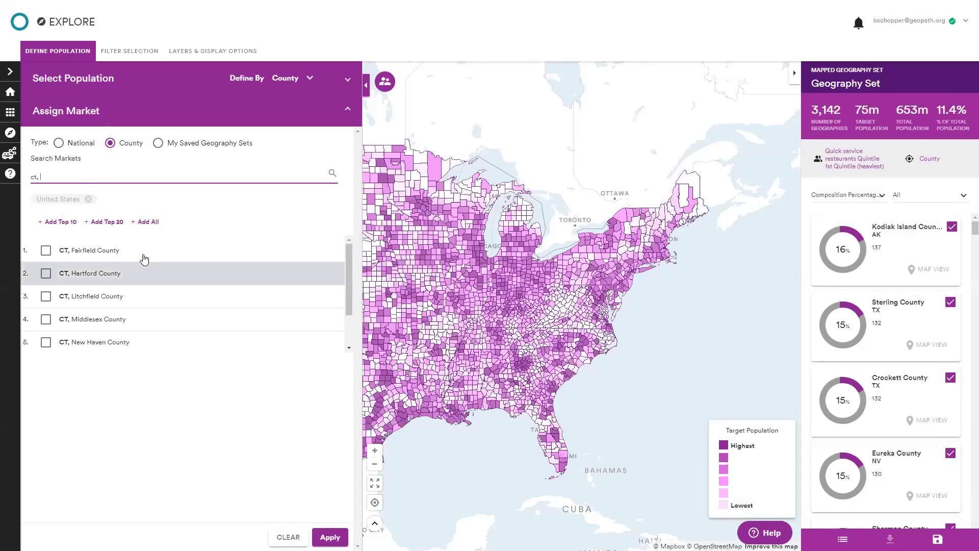
{"action": "scroll", "coordinate": [127, 318], "scroll_direction": "down", "scroll_amount": 1}
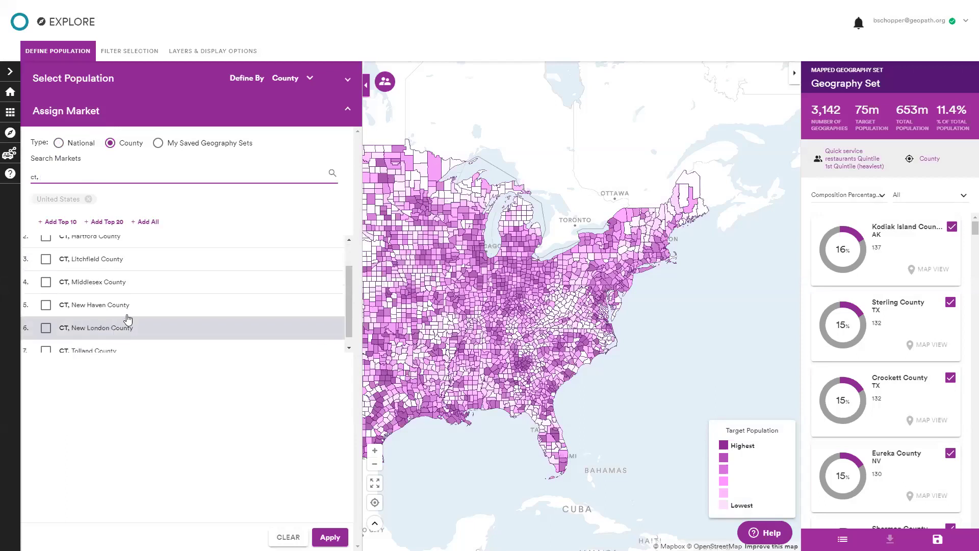
{"action": "scroll", "coordinate": [131, 317], "scroll_direction": "up", "scroll_amount": 2}
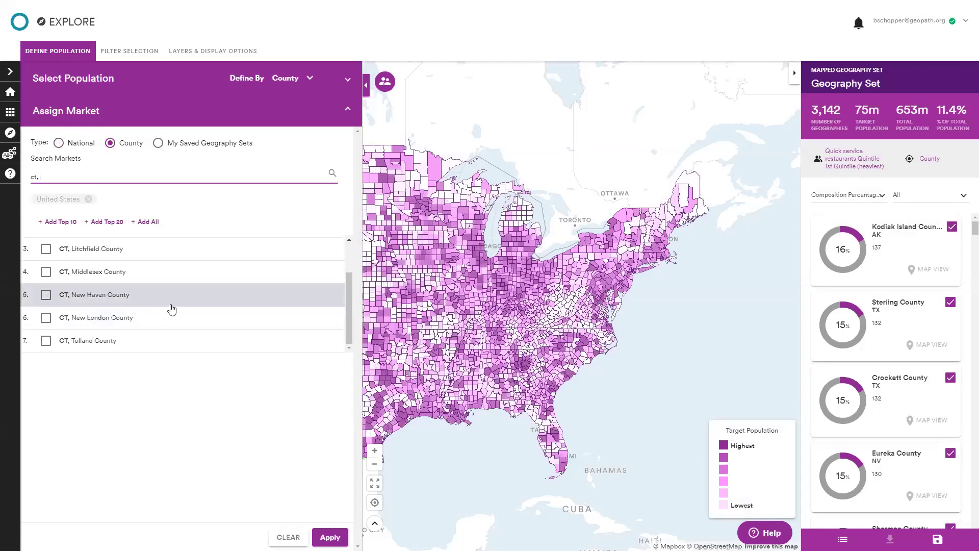
Step: Assign the saved geography set "Top 3 CT Counties - Online Groceries" as the market and examine its counties on the map
{"action": "left_click", "coordinate": [219, 144]}
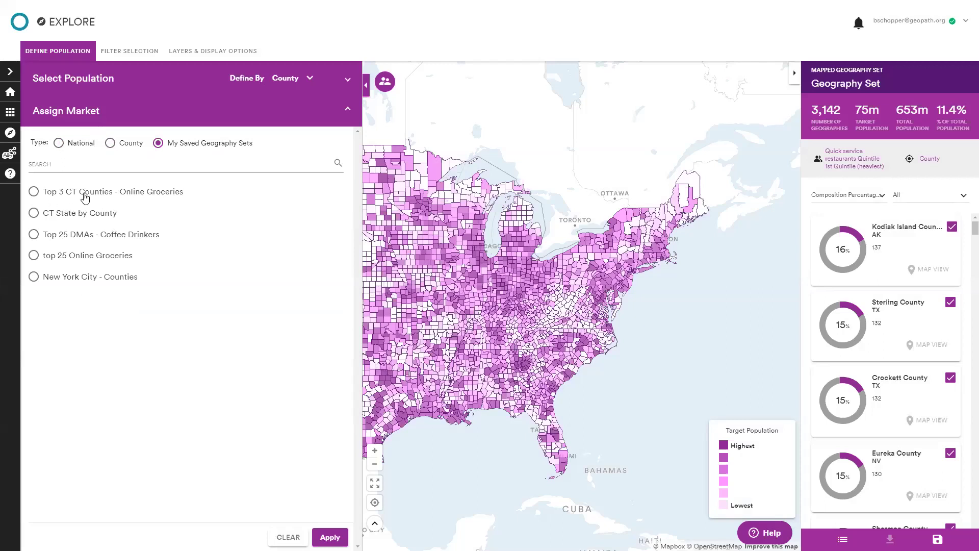
{"action": "left_click", "coordinate": [124, 194]}
{"action": "left_click", "coordinate": [337, 535]}
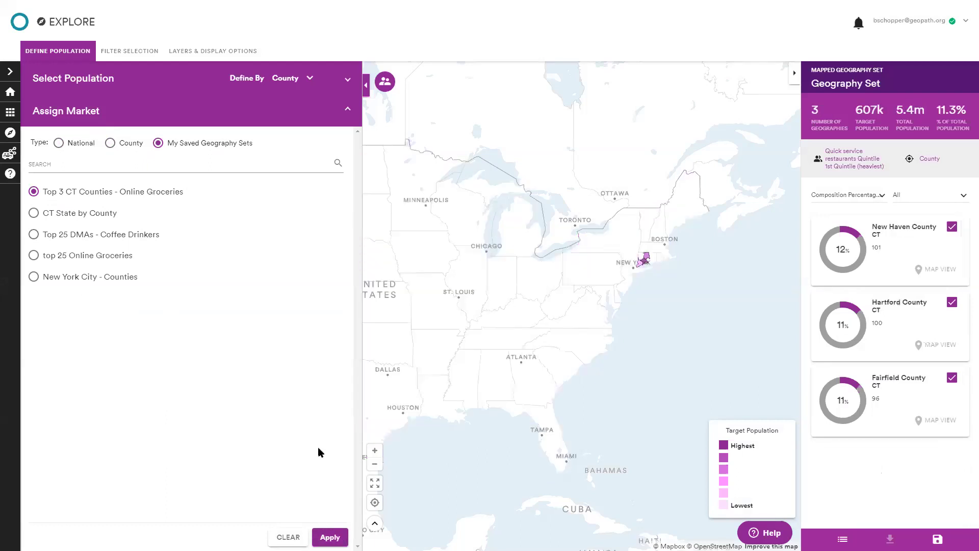
{"action": "scroll", "coordinate": [644, 263], "scroll_direction": "up", "scroll_amount": 2}
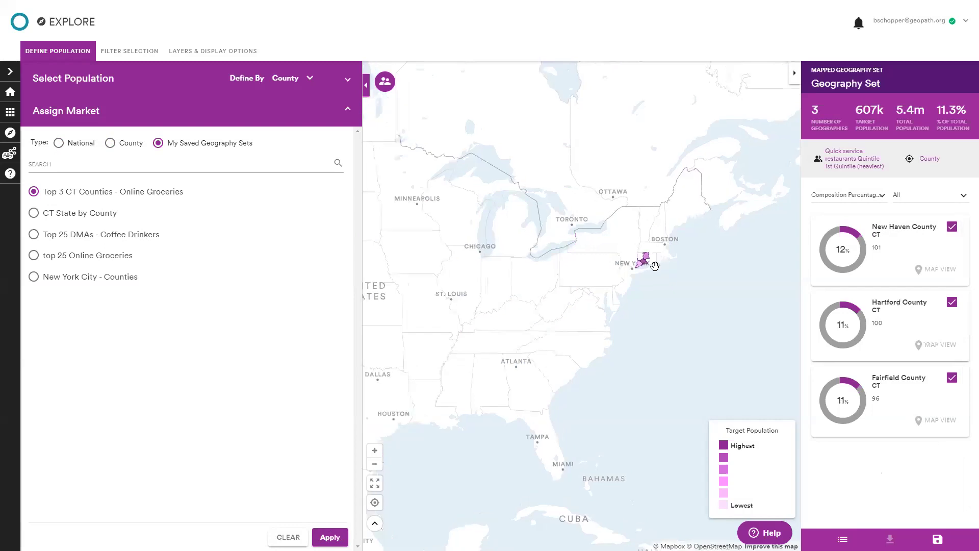
{"action": "scroll", "coordinate": [649, 270], "scroll_direction": "up", "scroll_amount": 2}
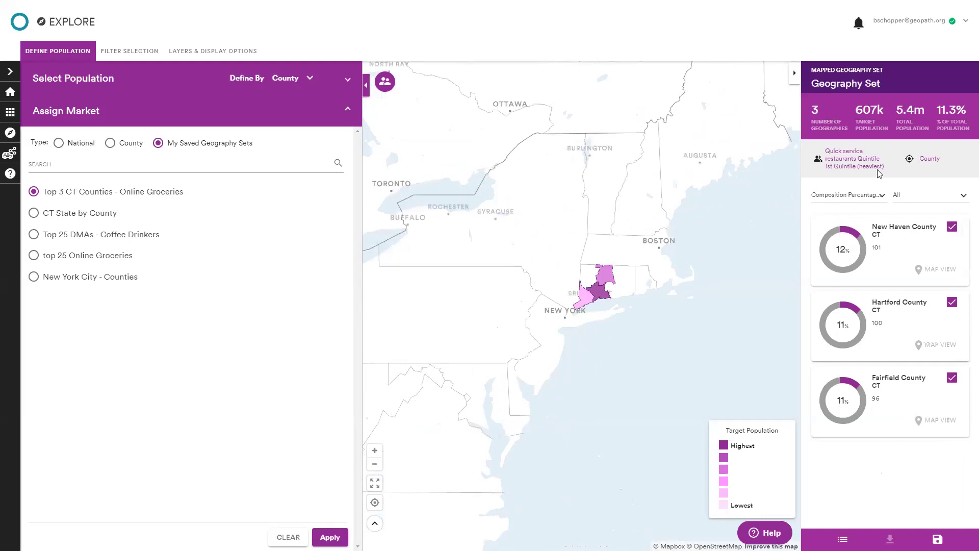
{"action": "scroll", "coordinate": [575, 291], "scroll_direction": "up", "scroll_amount": 3}
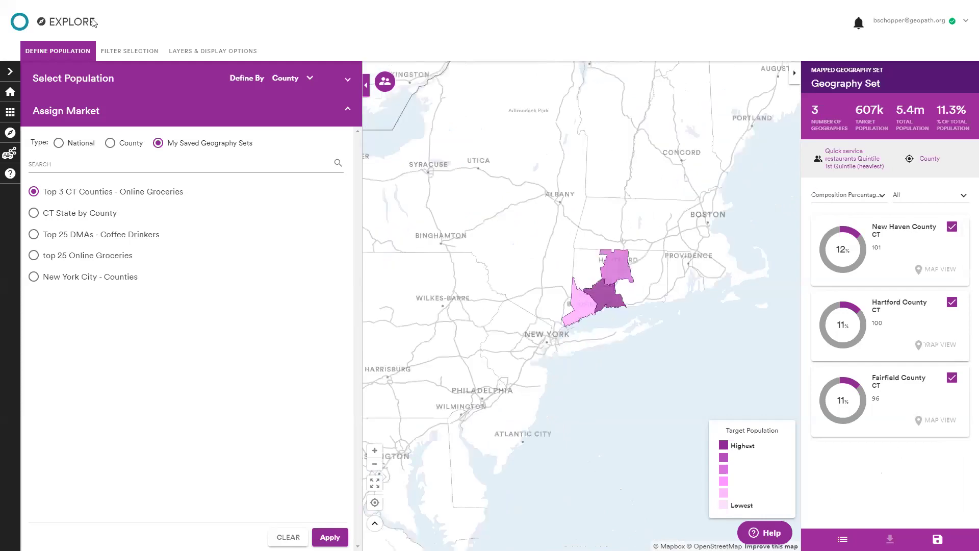
Step: Find consumer profiles for "groceries" and apply "Items bought on the Internet past 12 mo Groceries, candy, other food items" as the target population
{"action": "left_click", "coordinate": [117, 81]}
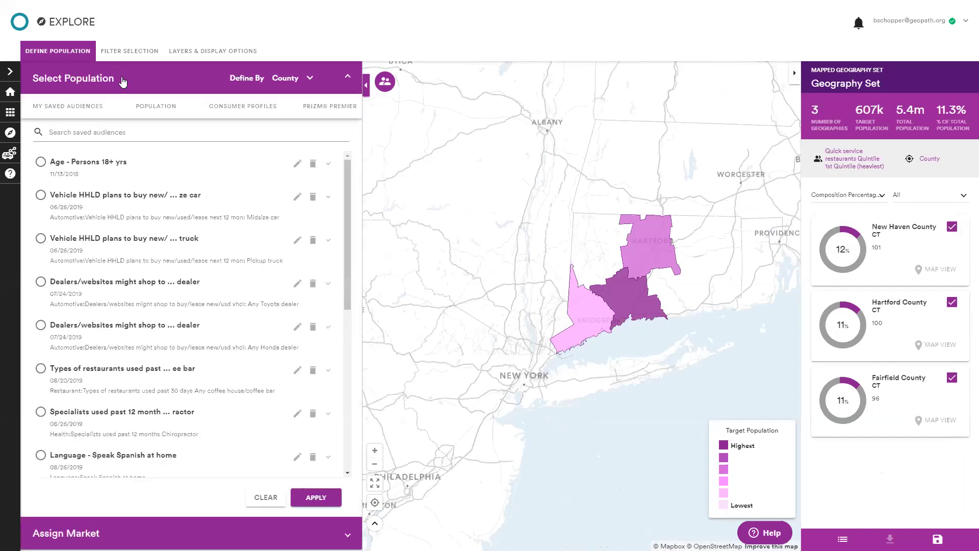
{"action": "left_click", "coordinate": [269, 113]}
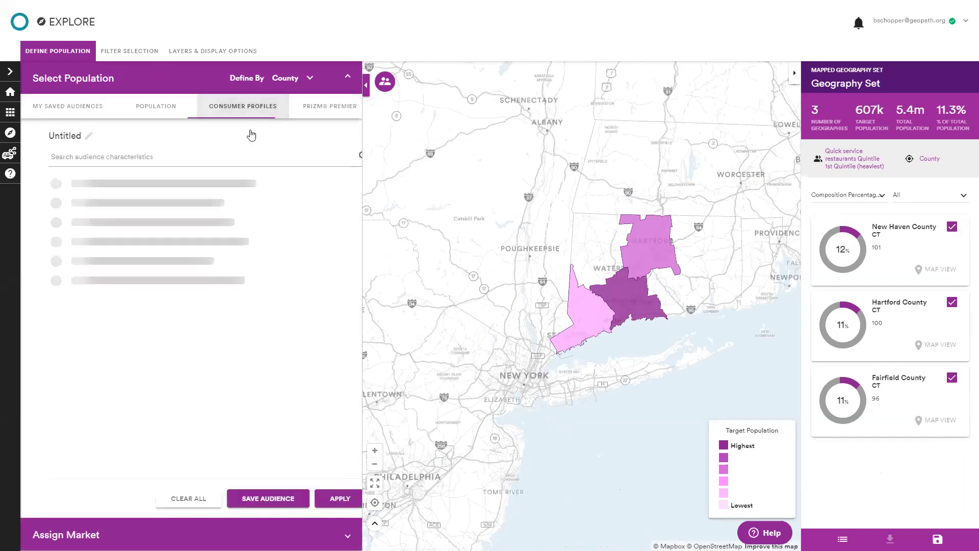
{"action": "left_click", "coordinate": [225, 161]}
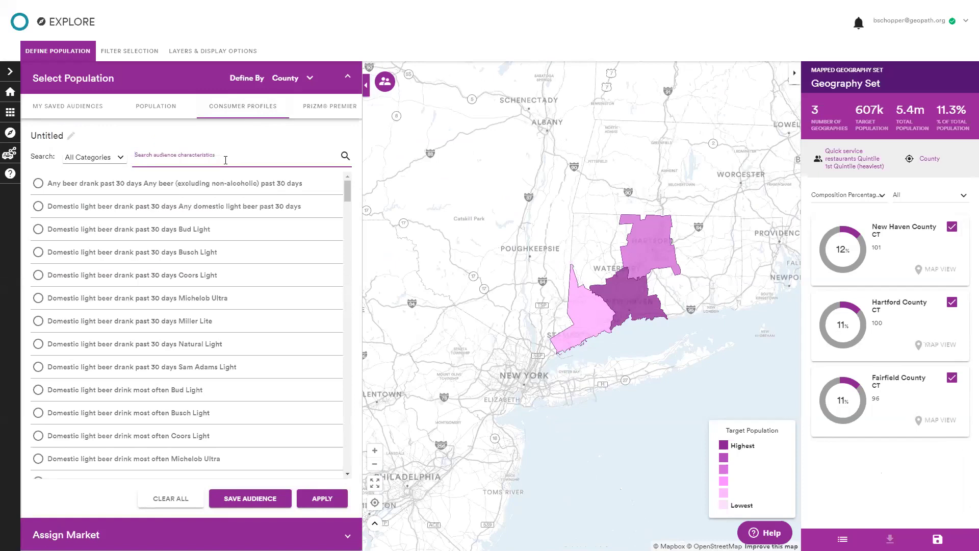
{"action": "type", "text": "groc"}
{"action": "key", "text": "BackSpace"}
{"action": "type", "text": "oceries"}
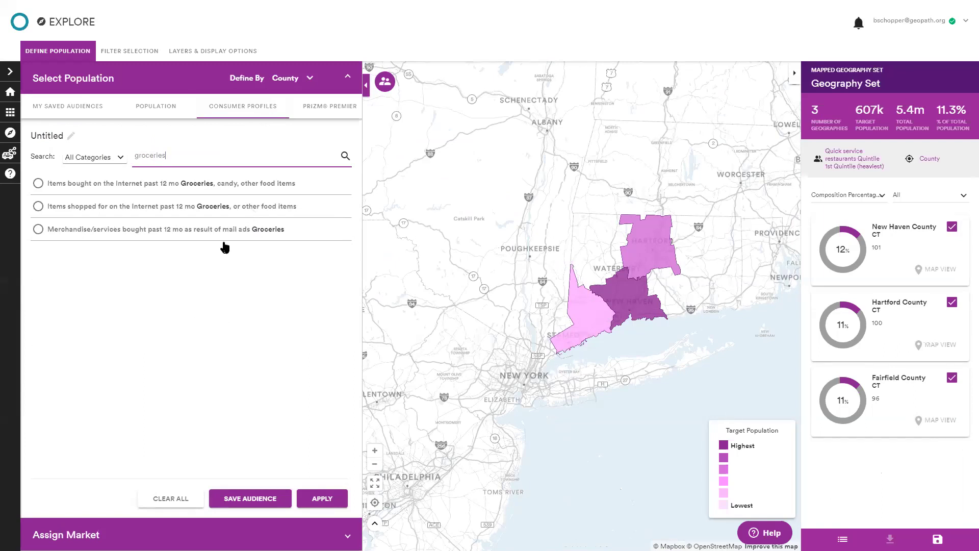
{"action": "left_click", "coordinate": [206, 189]}
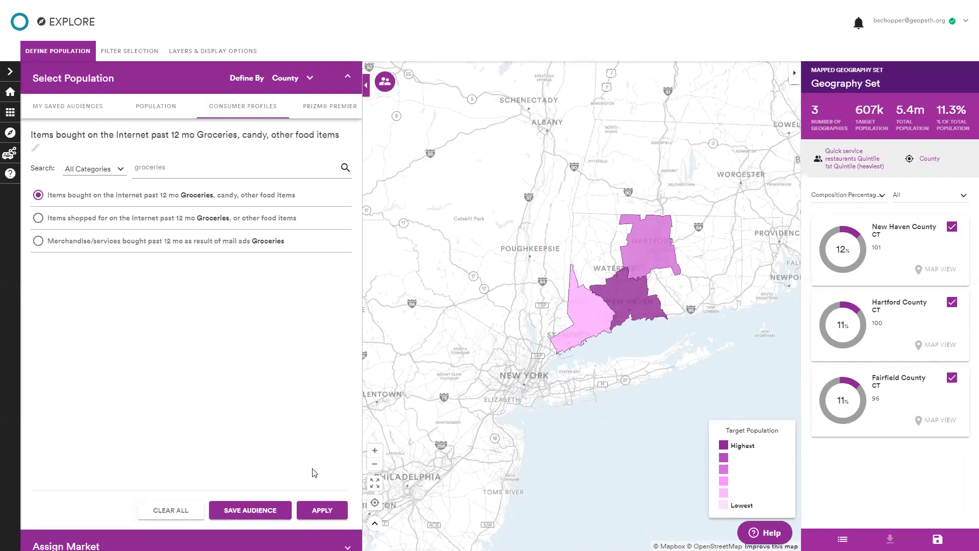
{"action": "left_click", "coordinate": [327, 510]}
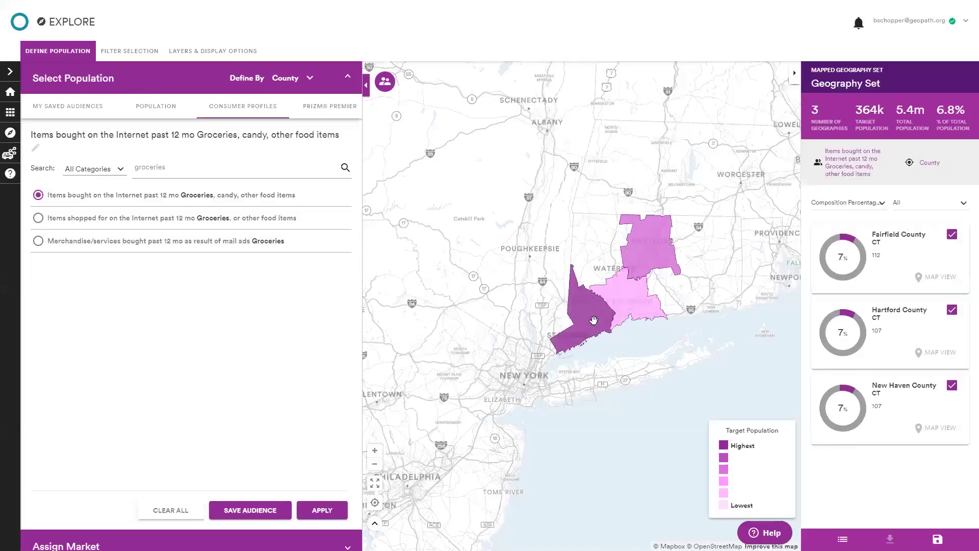
{"action": "left_click", "coordinate": [57, 54]}
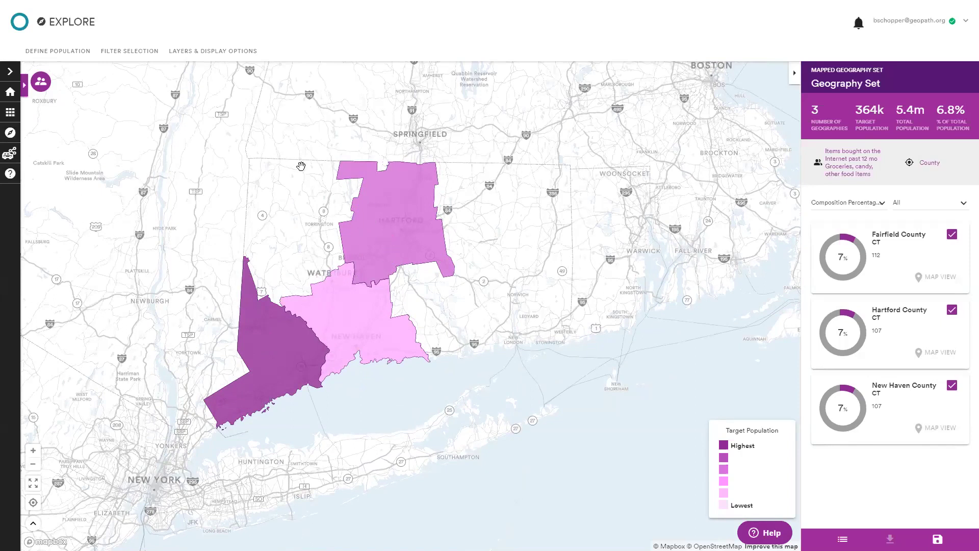
Step: Look through the map's display options and base map choices, and return to the available layers
{"action": "left_click", "coordinate": [218, 54]}
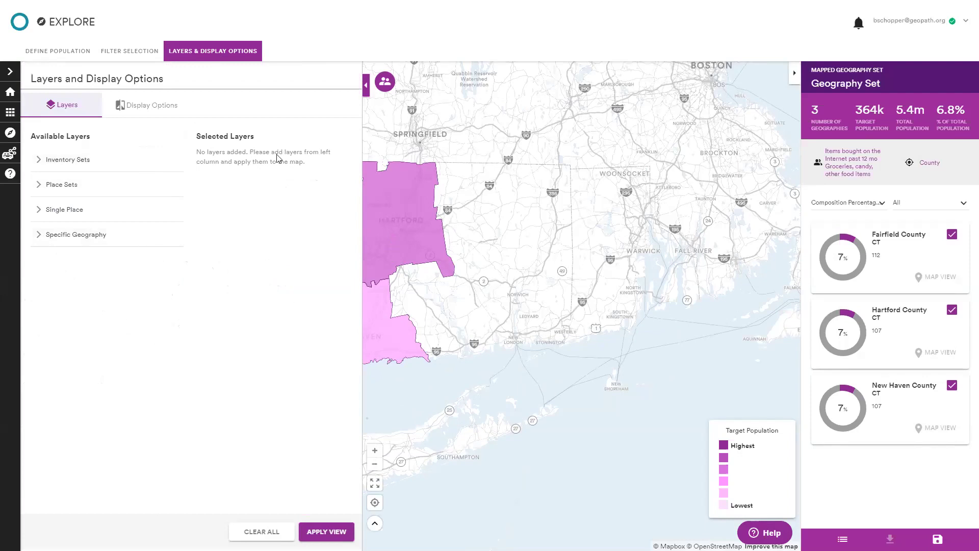
{"action": "left_click", "coordinate": [143, 105]}
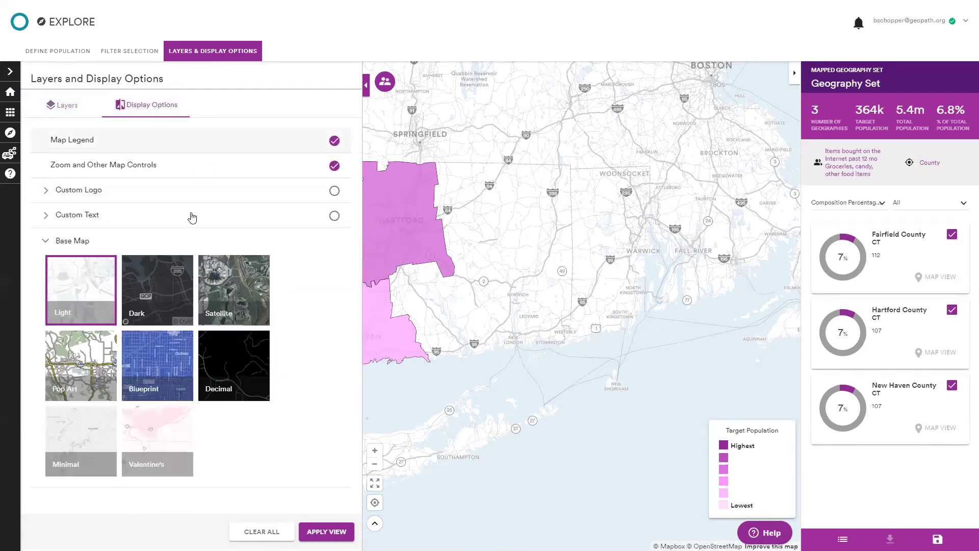
{"action": "left_click", "coordinate": [65, 106]}
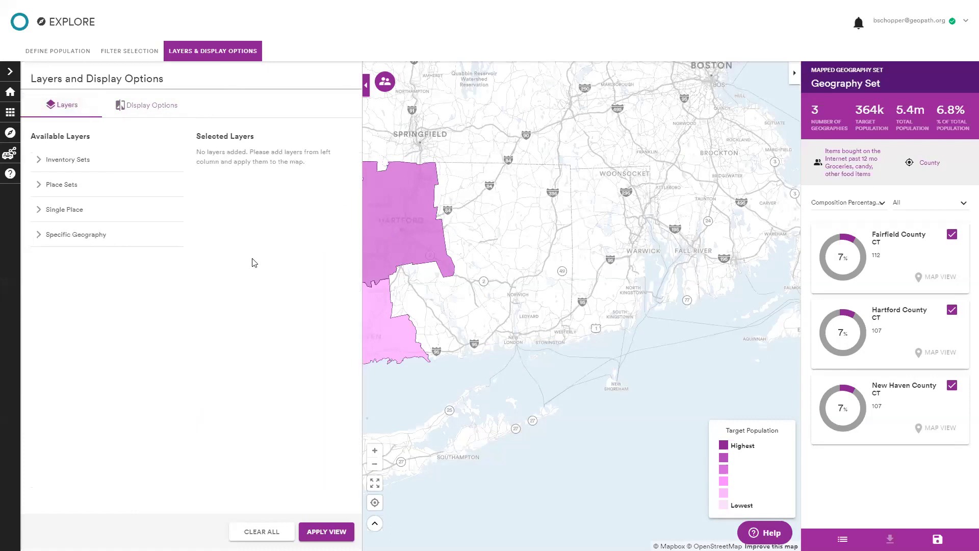
Step: Add the inventory set "CT - Top 100 Spots ... ceries" to the selected layers
{"action": "left_click", "coordinate": [130, 161]}
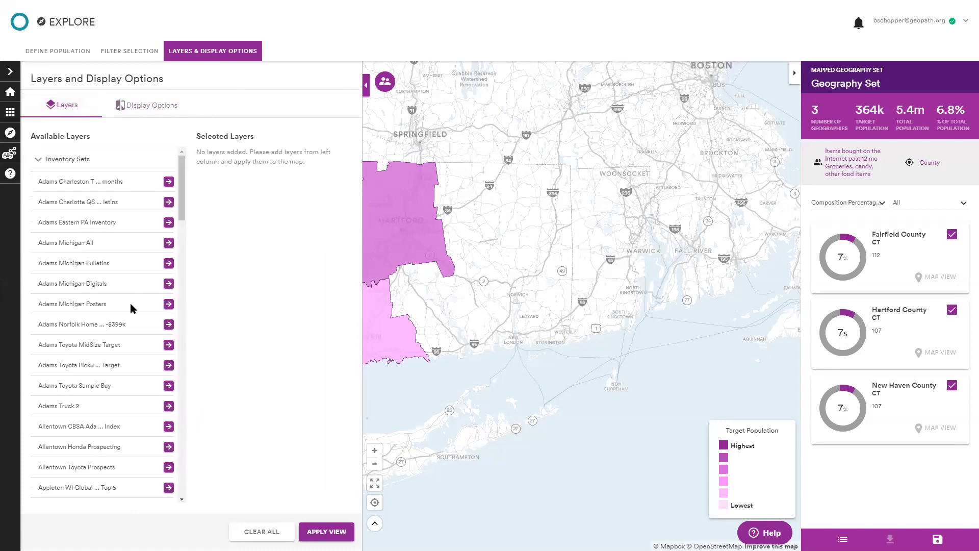
{"action": "scroll", "coordinate": [121, 310], "scroll_direction": "down", "scroll_amount": 7}
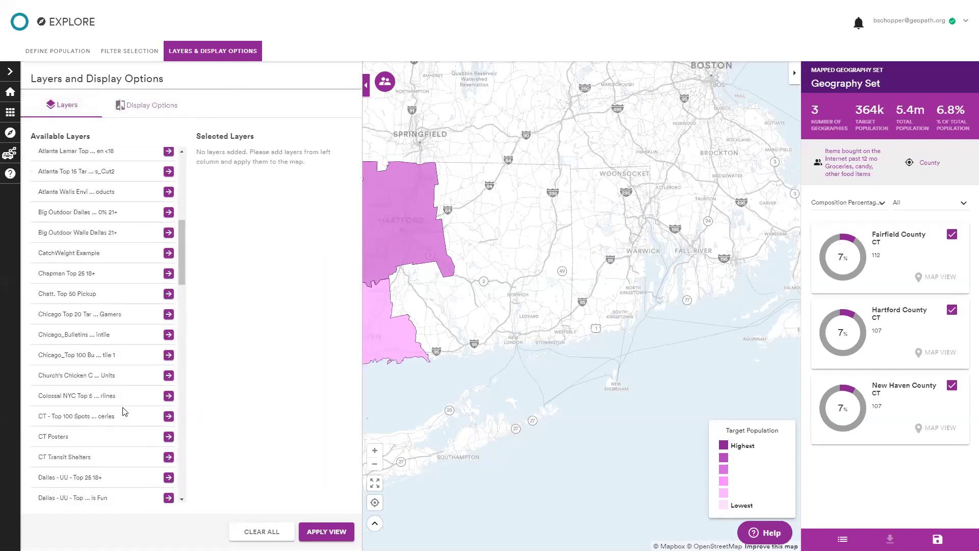
{"action": "left_click", "coordinate": [168, 416]}
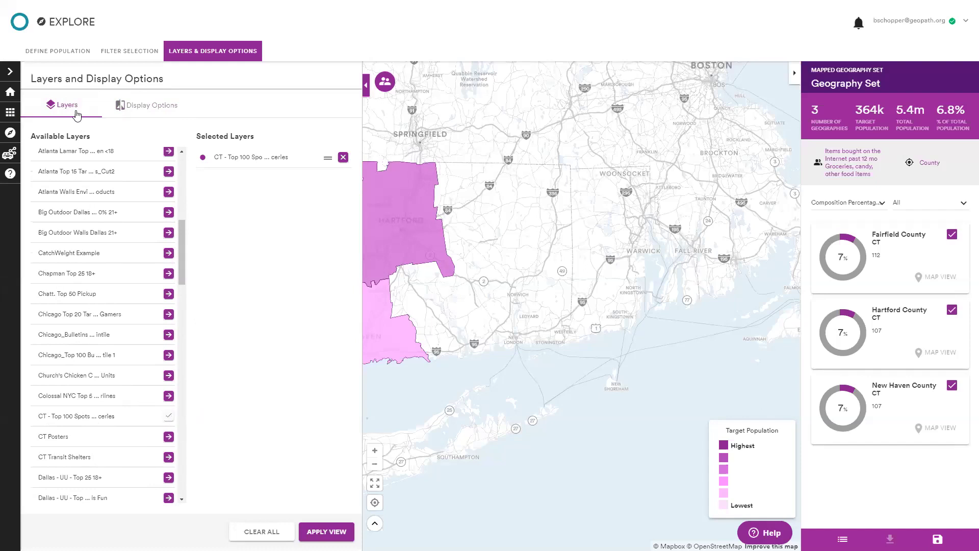
{"action": "scroll", "coordinate": [74, 152], "scroll_direction": "up", "scroll_amount": 10}
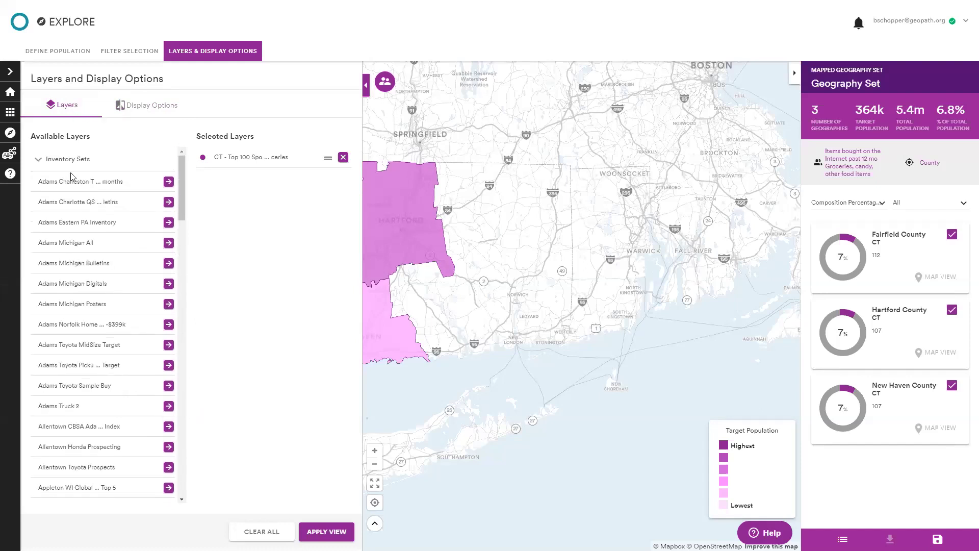
{"action": "left_click", "coordinate": [66, 159]}
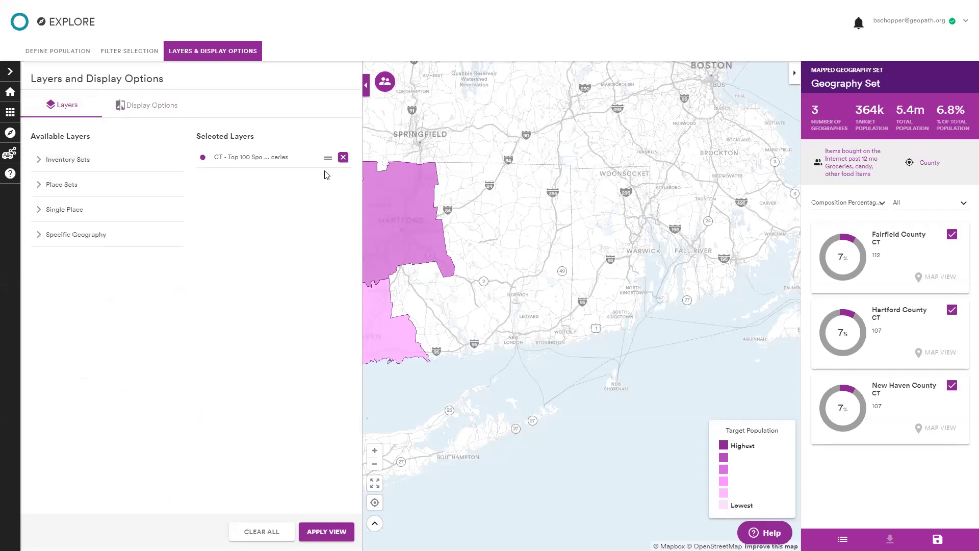
Step: Set the icon colour of the "CT - Top 100 Spots ... ceries" layer to yellow, #ECFF00, and show it on the county map
{"action": "left_click", "coordinate": [204, 158]}
{"action": "left_click", "coordinate": [320, 235]}
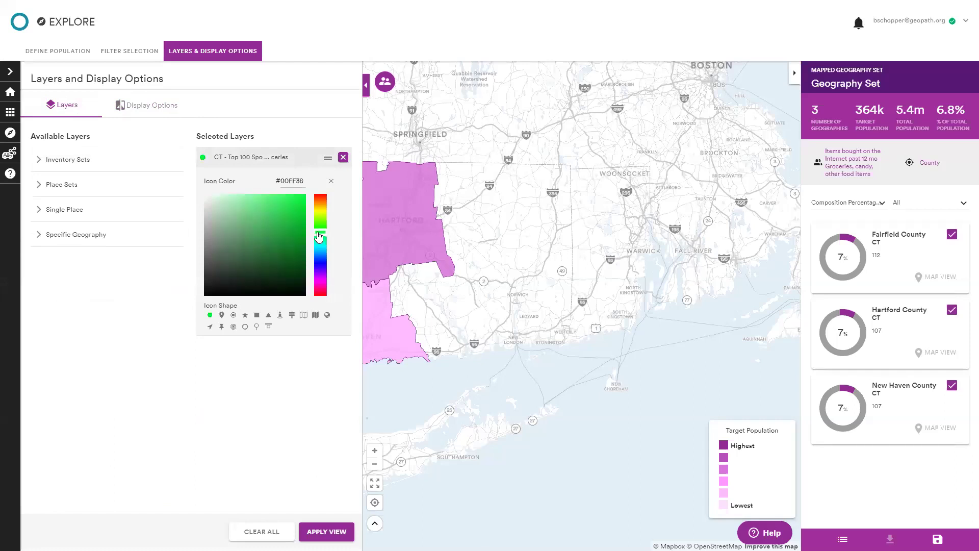
{"action": "left_click_drag", "start_coordinate": [320, 204], "coordinate": [265, 214]}
{"action": "left_click_drag", "start_coordinate": [548, 383], "coordinate": [651, 413]}
{"action": "left_click_drag", "start_coordinate": [429, 403], "coordinate": [620, 449]}
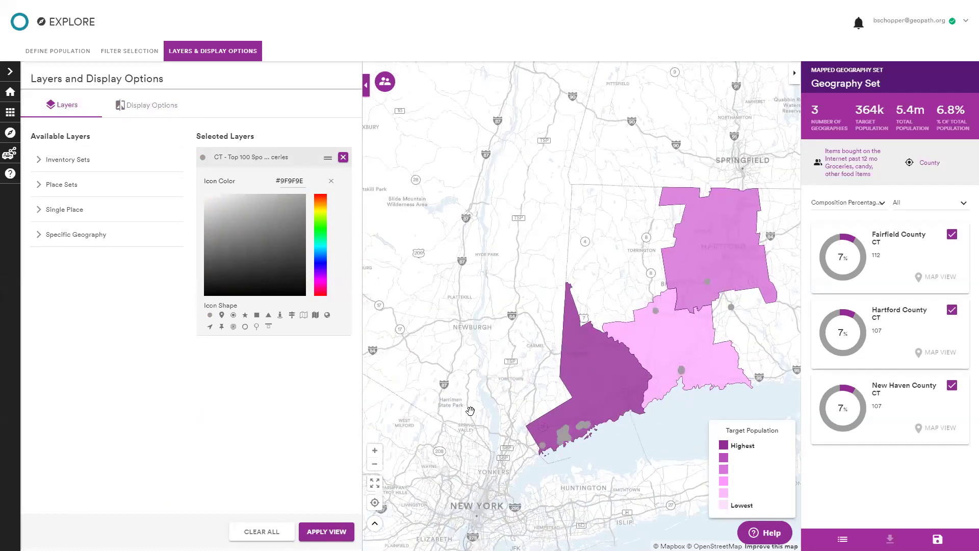
{"action": "left_click", "coordinate": [320, 212]}
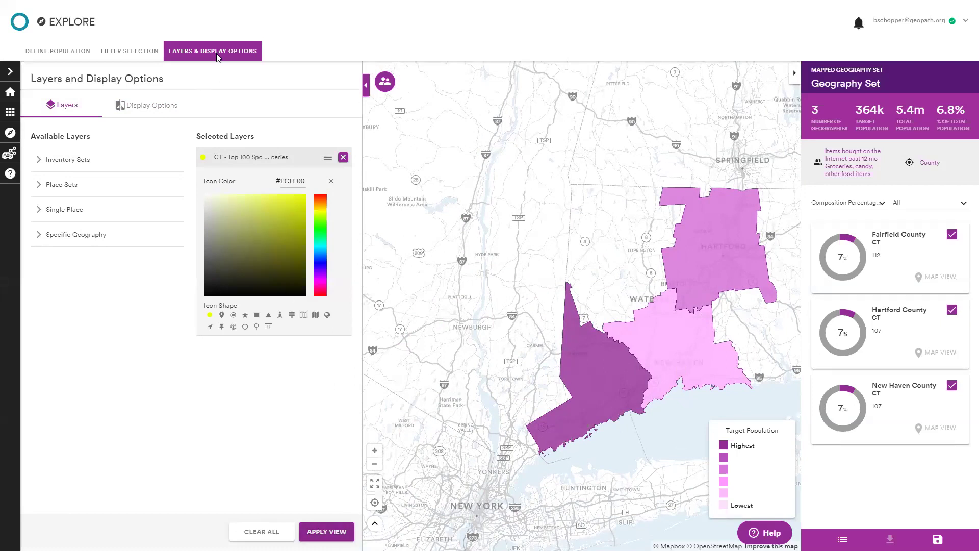
{"action": "left_click", "coordinate": [433, 398]}
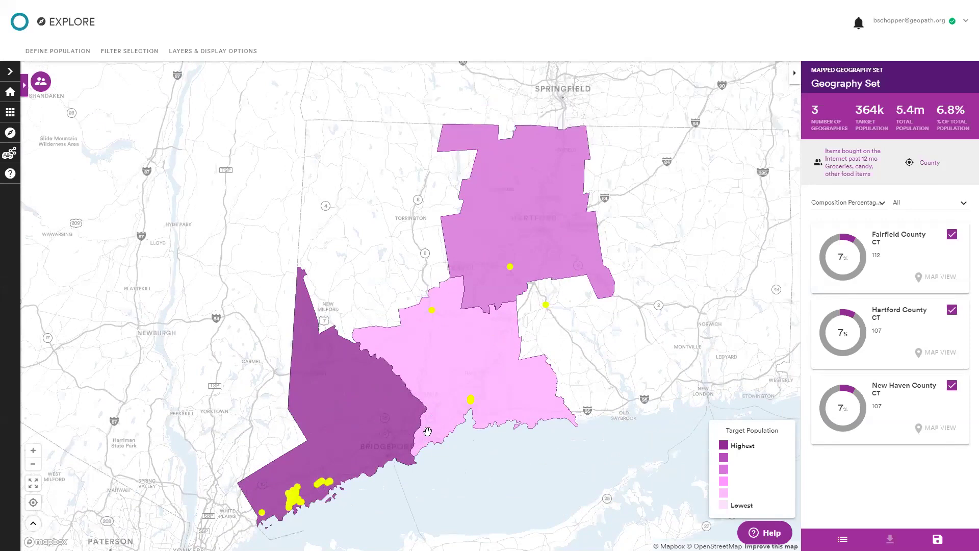
Step: Examine the cluster of yellow inventory spots along the Fairfield County coast up close
{"action": "scroll", "coordinate": [317, 497], "scroll_direction": "up", "scroll_amount": 2}
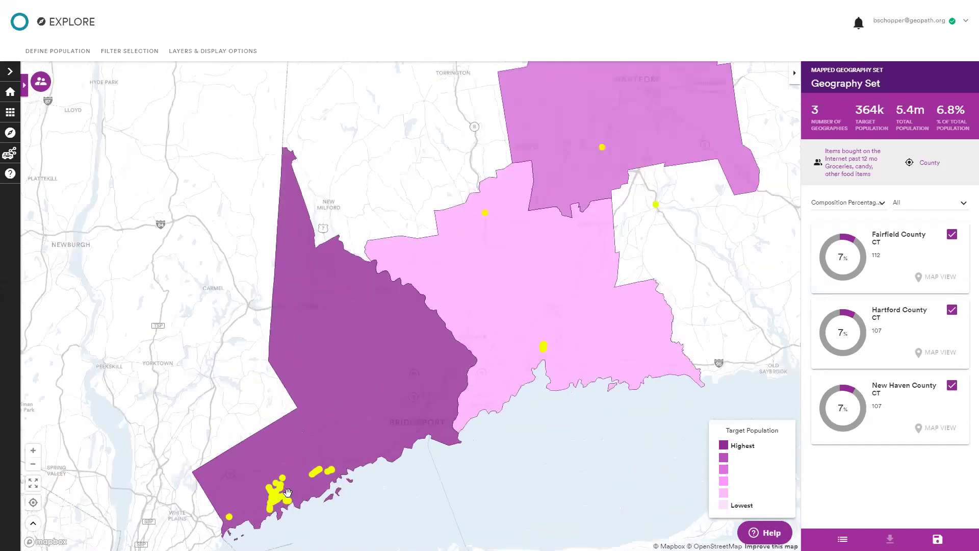
{"action": "left_click_drag", "start_coordinate": [299, 492], "coordinate": [382, 402]}
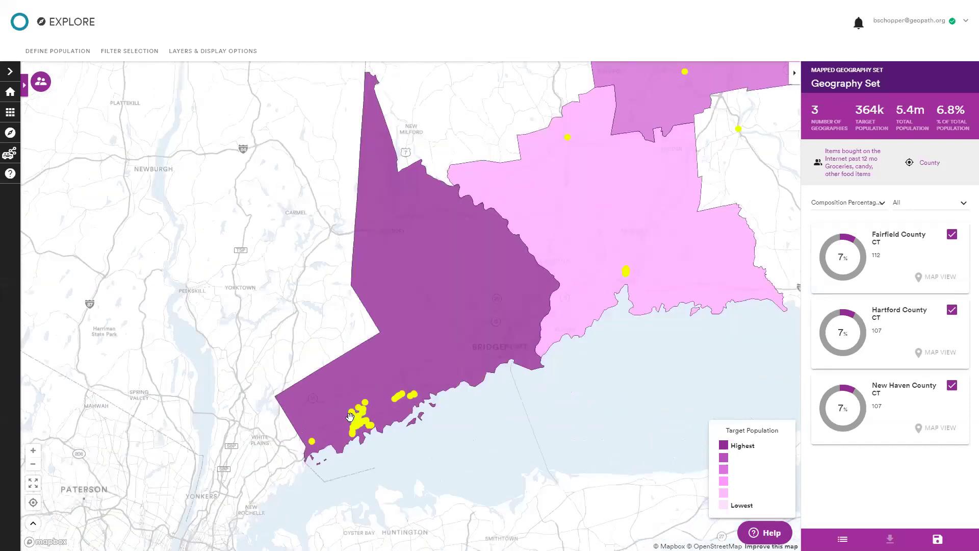
{"action": "scroll", "coordinate": [350, 419], "scroll_direction": "up", "scroll_amount": 3}
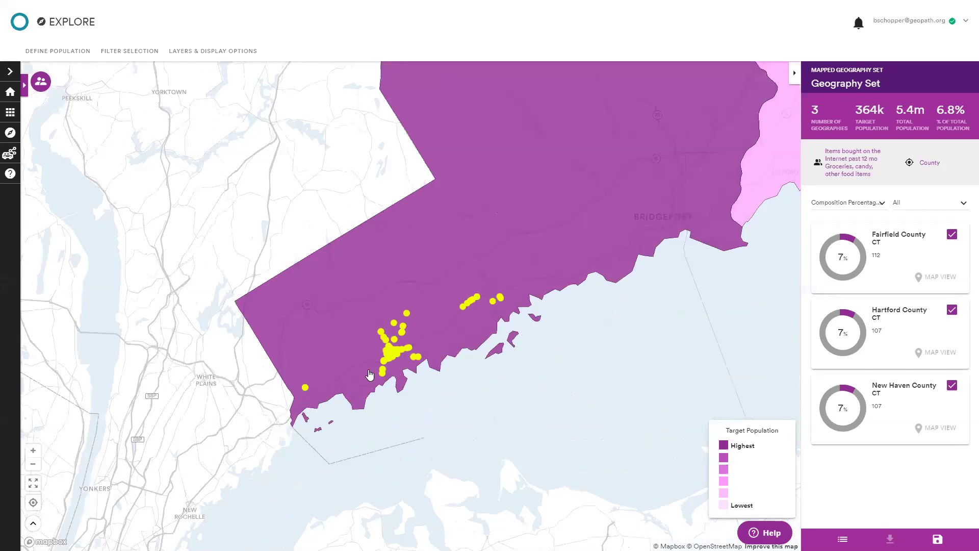
{"action": "scroll", "coordinate": [388, 352], "scroll_direction": "up", "scroll_amount": 3}
{"action": "scroll", "coordinate": [415, 336], "scroll_direction": "up", "scroll_amount": 2}
{"action": "left_click_drag", "start_coordinate": [483, 241], "coordinate": [445, 326]}
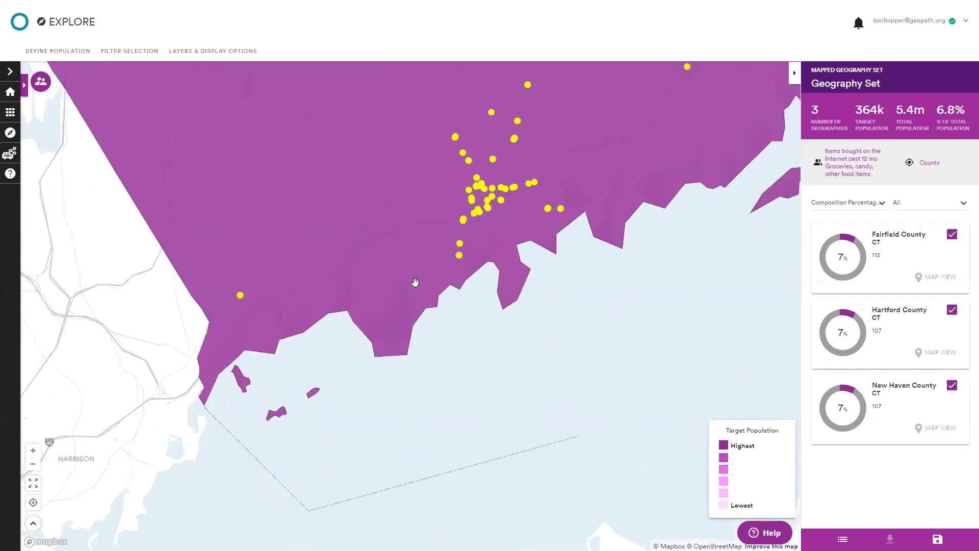
Step: Examine how the inventory spots are spread across the three mapped Connecticut counties
{"action": "scroll", "coordinate": [410, 277], "scroll_direction": "down", "scroll_amount": 1}
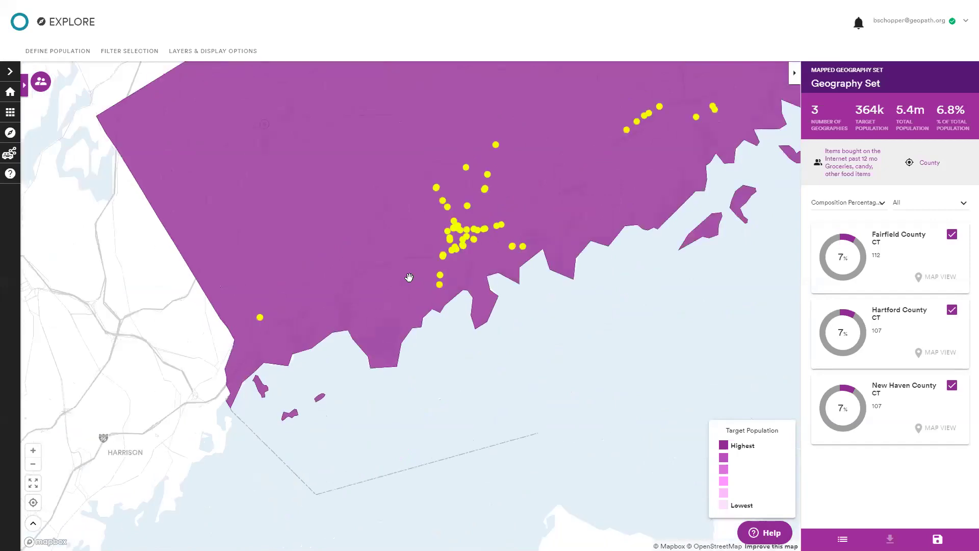
{"action": "scroll", "coordinate": [410, 276], "scroll_direction": "down", "scroll_amount": 1}
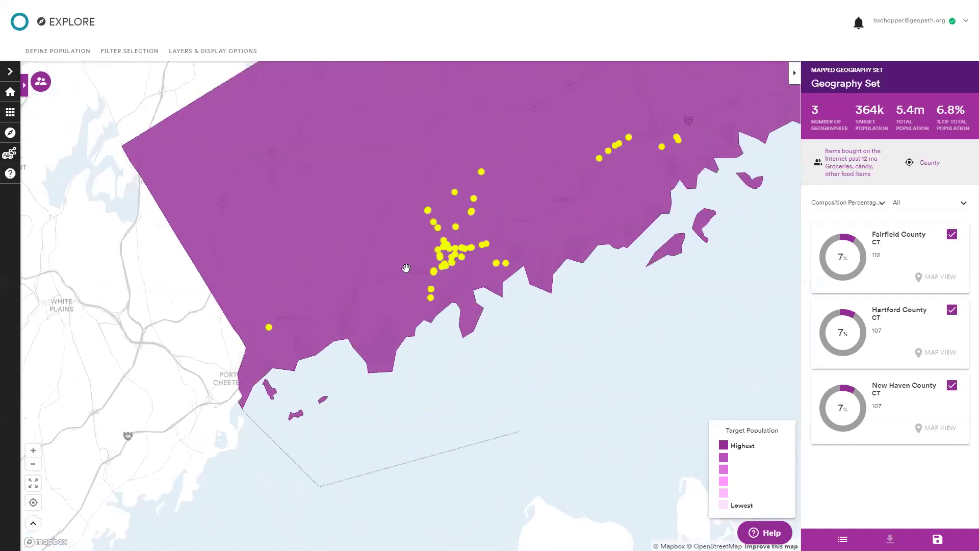
{"action": "scroll", "coordinate": [403, 279], "scroll_direction": "down", "scroll_amount": 2}
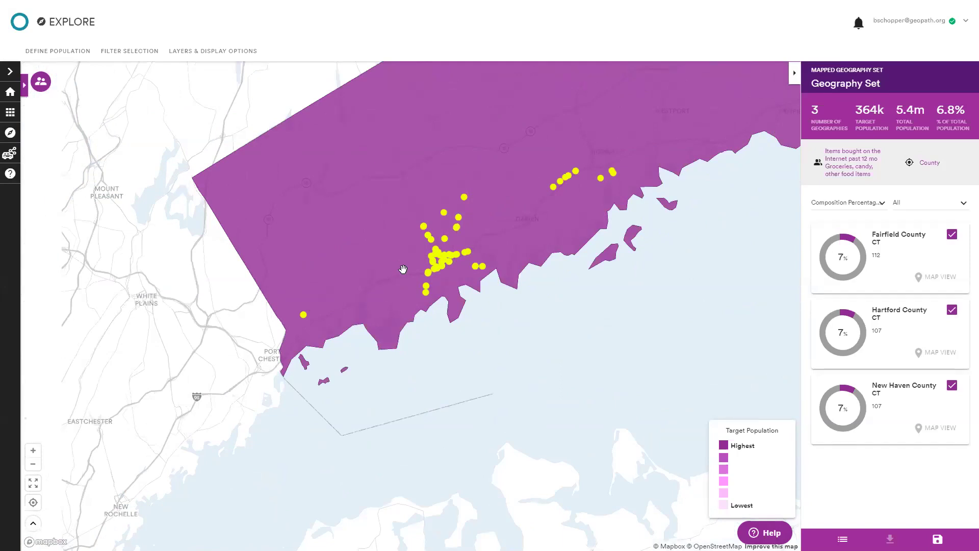
{"action": "scroll", "coordinate": [401, 265], "scroll_direction": "down", "scroll_amount": 2}
{"action": "scroll", "coordinate": [586, 298], "scroll_direction": "down", "scroll_amount": 1}
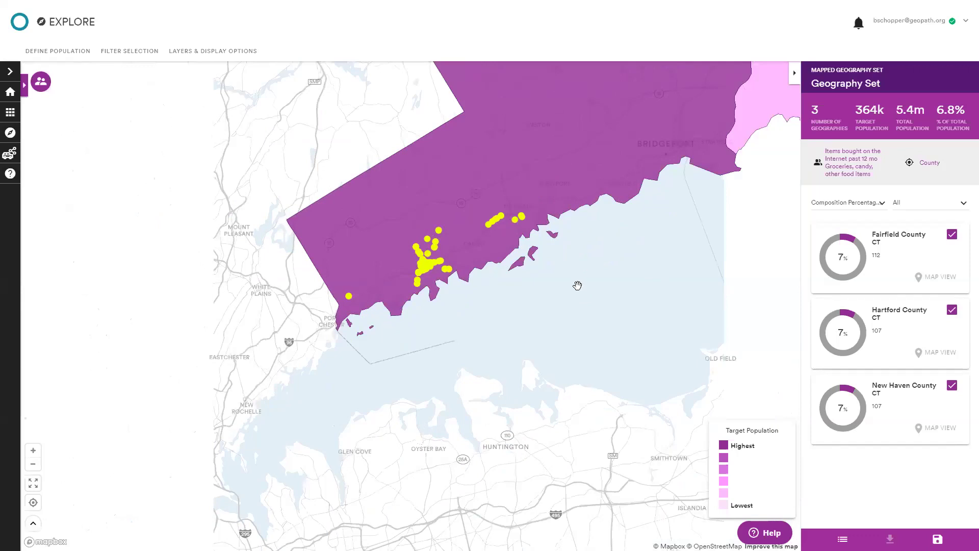
{"action": "scroll", "coordinate": [579, 284], "scroll_direction": "down", "scroll_amount": 2}
{"action": "left_click_drag", "start_coordinate": [590, 332], "coordinate": [544, 376]}
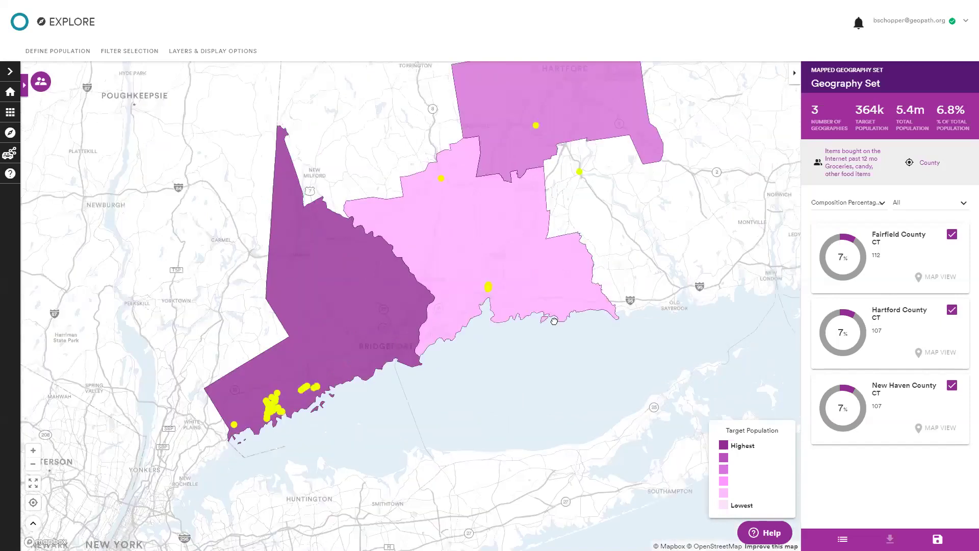
{"action": "left_click_drag", "start_coordinate": [533, 369], "coordinate": [518, 412]}
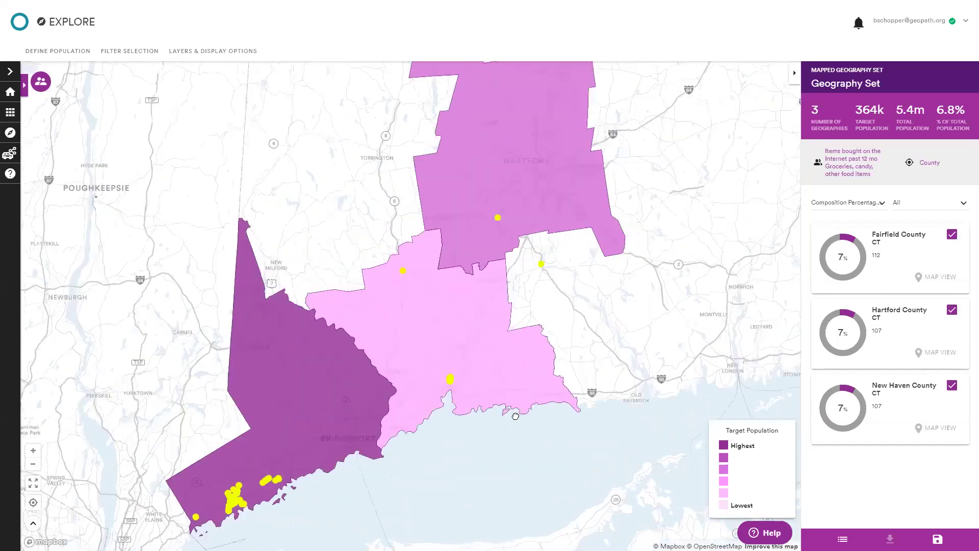
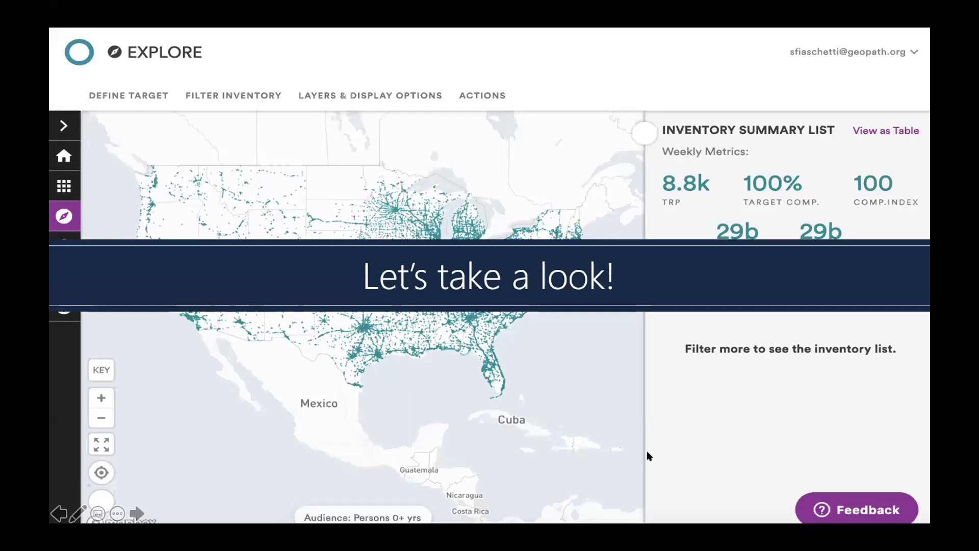
{"action": "left_click", "coordinate": [393, 468]}
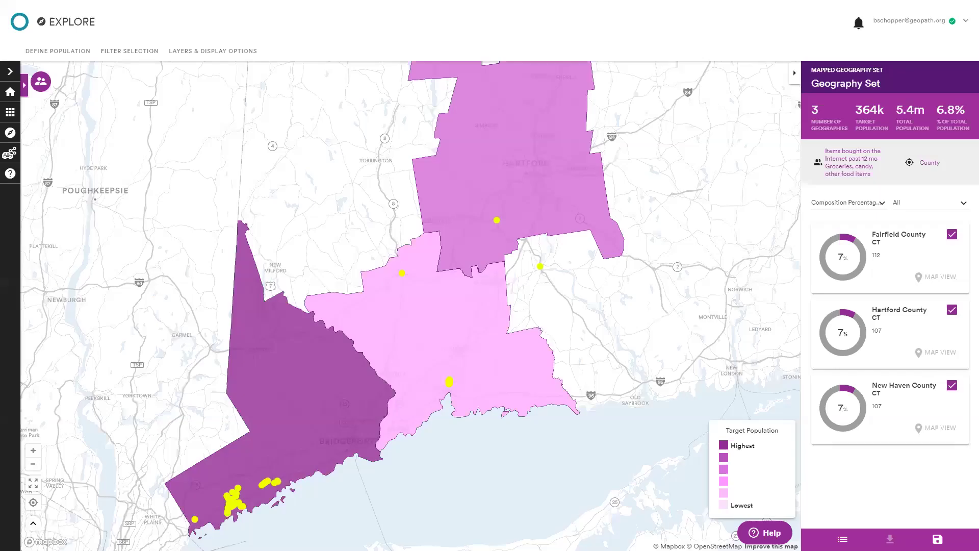
Step: Switch from the Population Library to the Inventory Library and open the market assignment options for the target
{"action": "left_click", "coordinate": [41, 81]}
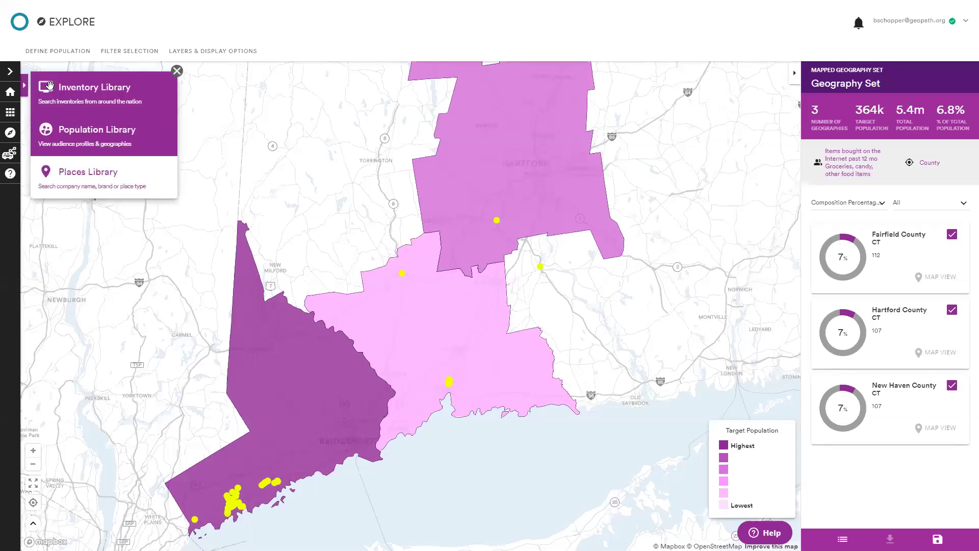
{"action": "left_click", "coordinate": [106, 97]}
{"action": "left_click", "coordinate": [132, 92]}
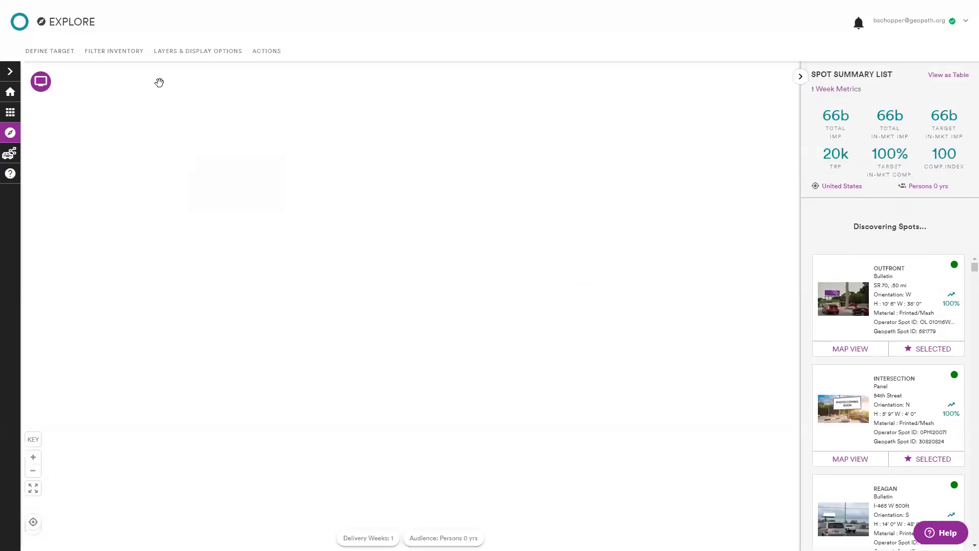
{"action": "left_click", "coordinate": [68, 57]}
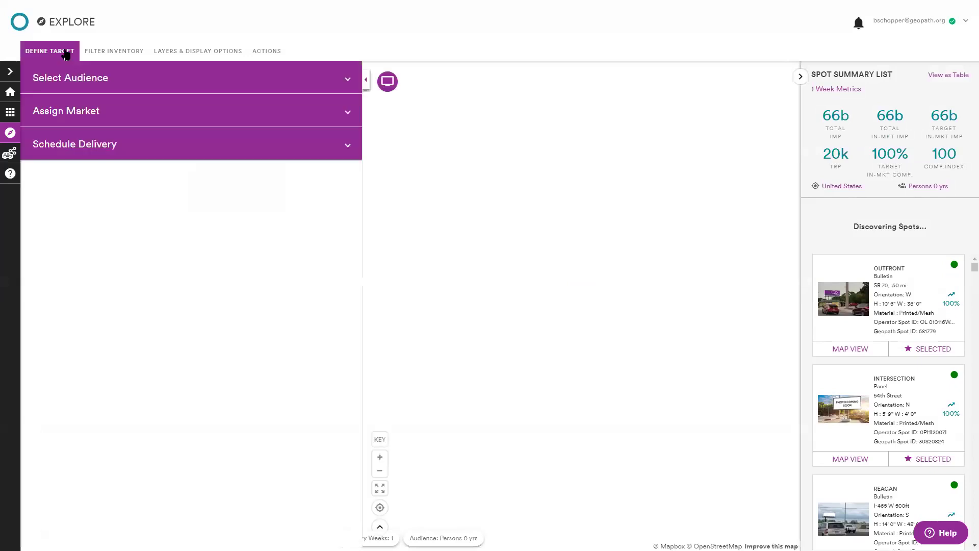
{"action": "left_click", "coordinate": [177, 118]}
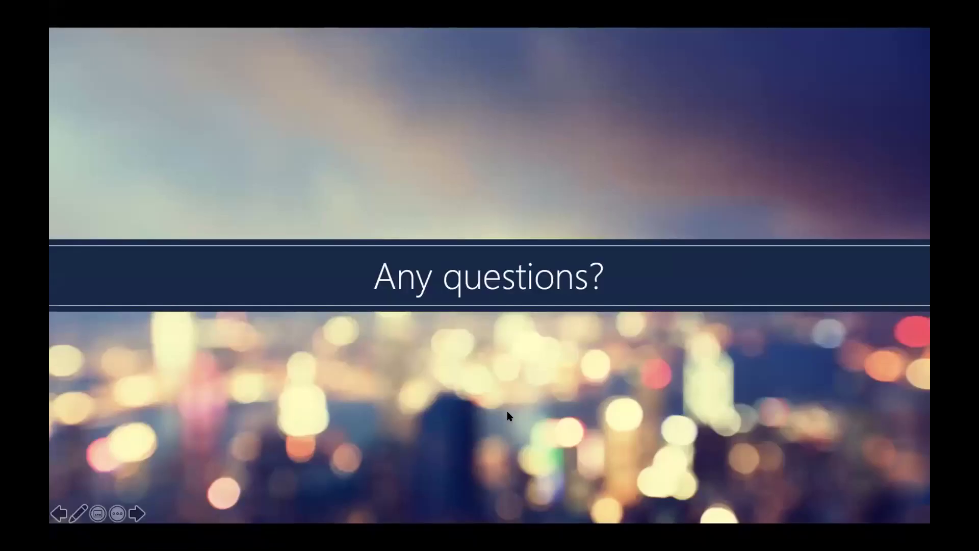
{"action": "left_click", "coordinate": [137, 513]}
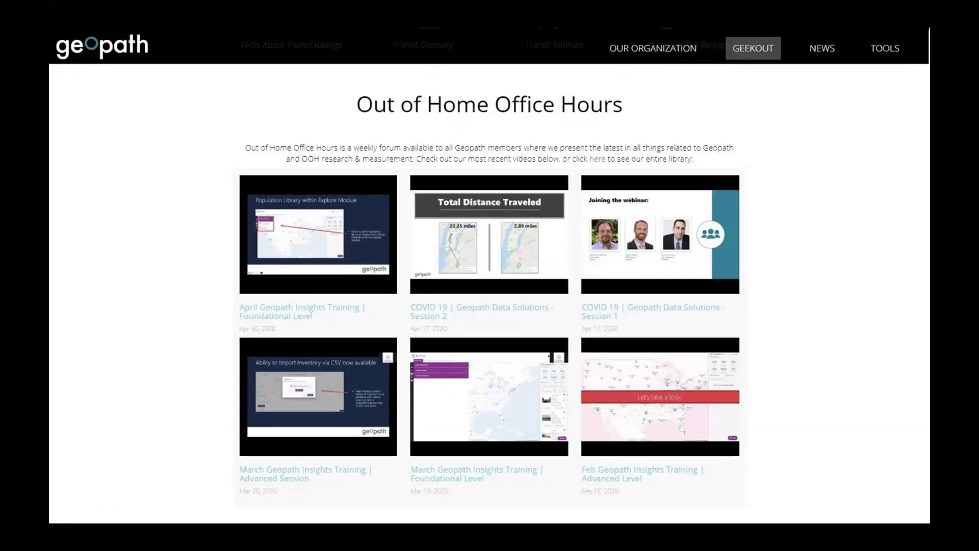
{"action": "left_click", "coordinate": [479, 122]}
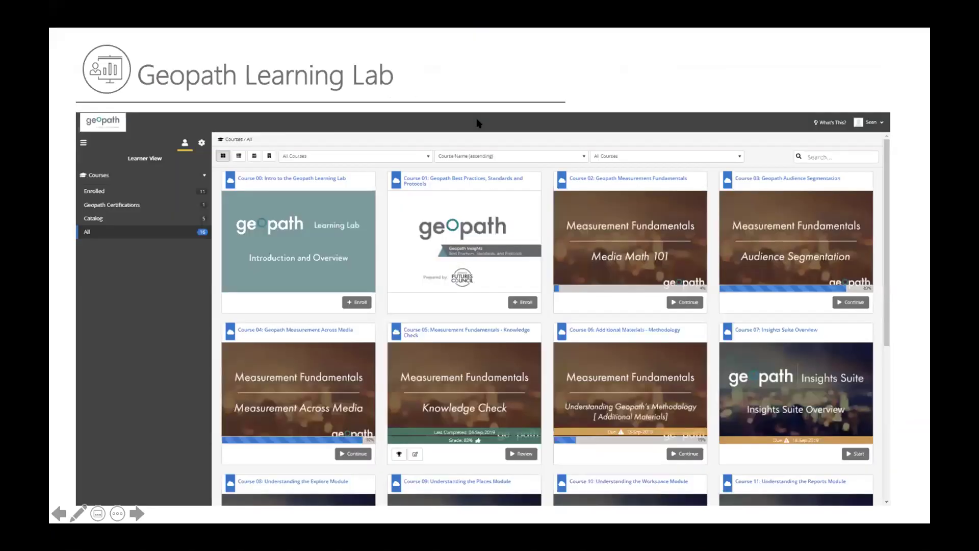